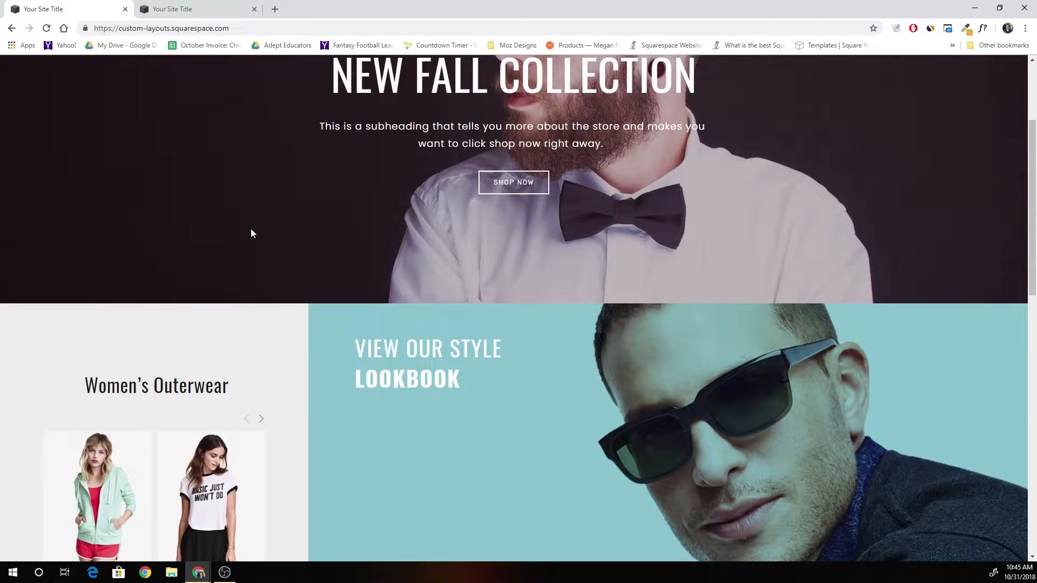
Examine the home page's Women's Outerwear carousel, paging it forward and back, and the style lookbook heading beside it.
scroll(251, 233, down, 3)
scroll(369, 260, down, 9)
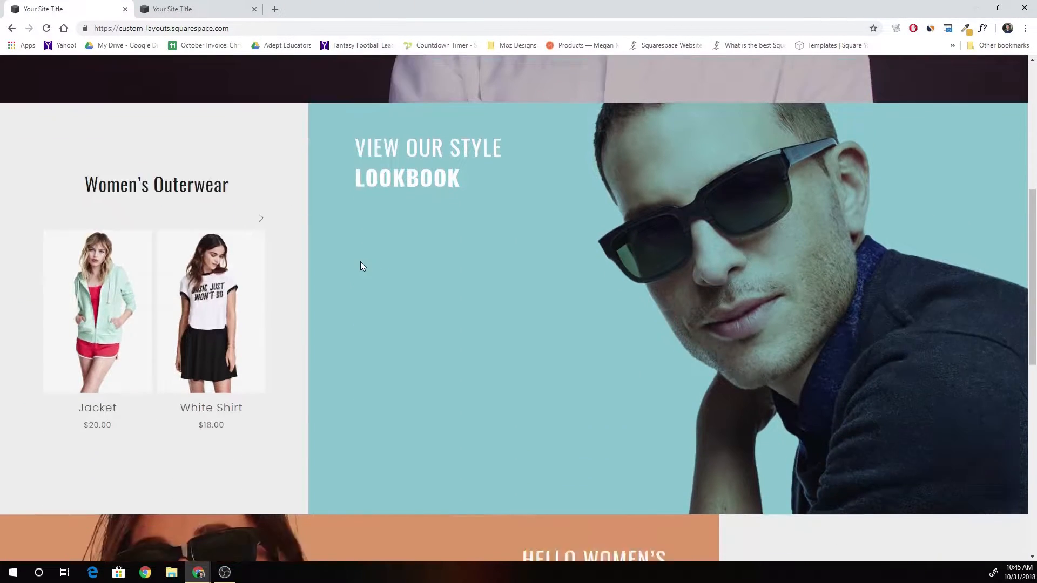
scroll(393, 353, up, 12)
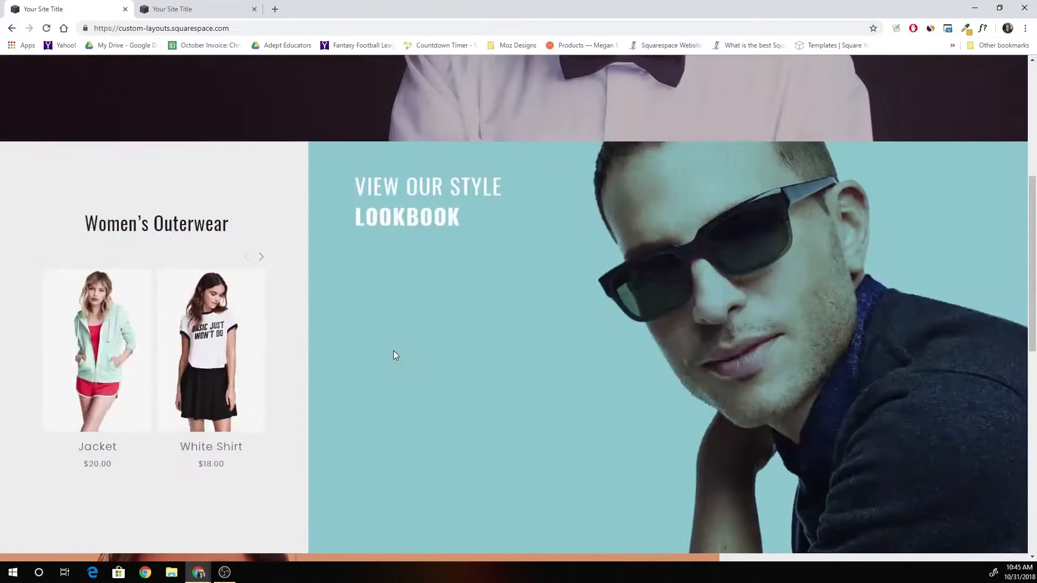
scroll(250, 243, down, 3)
click(261, 258)
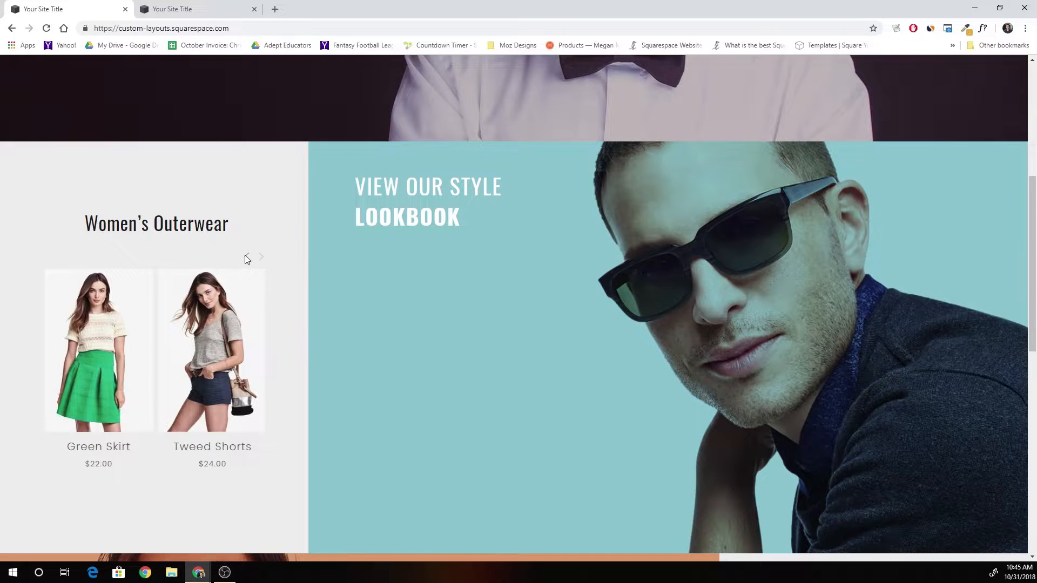
click(247, 259)
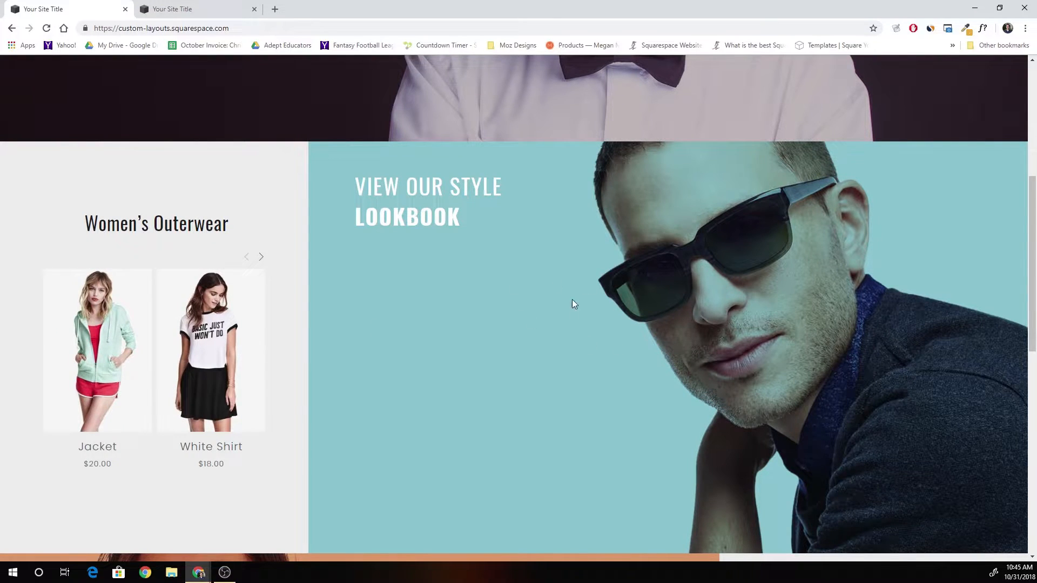
drag(471, 224, 339, 160)
click(547, 237)
drag(548, 237, 329, 169)
click(554, 354)
Page the Shorts & Skirts carousel forward and back, and compare the women's fashion section with the rest of the home page.
scroll(555, 355, down, 8)
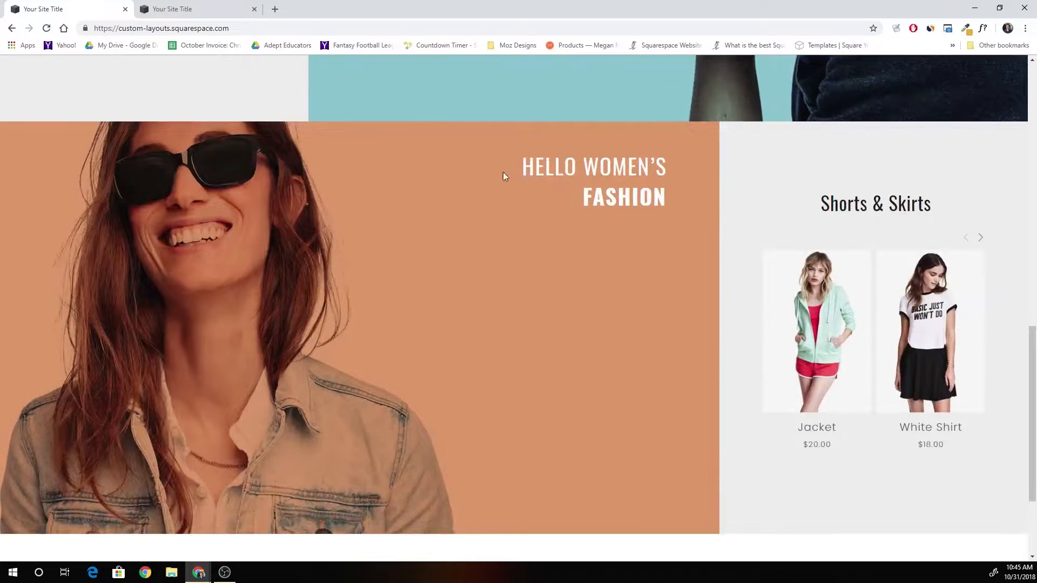
click(980, 238)
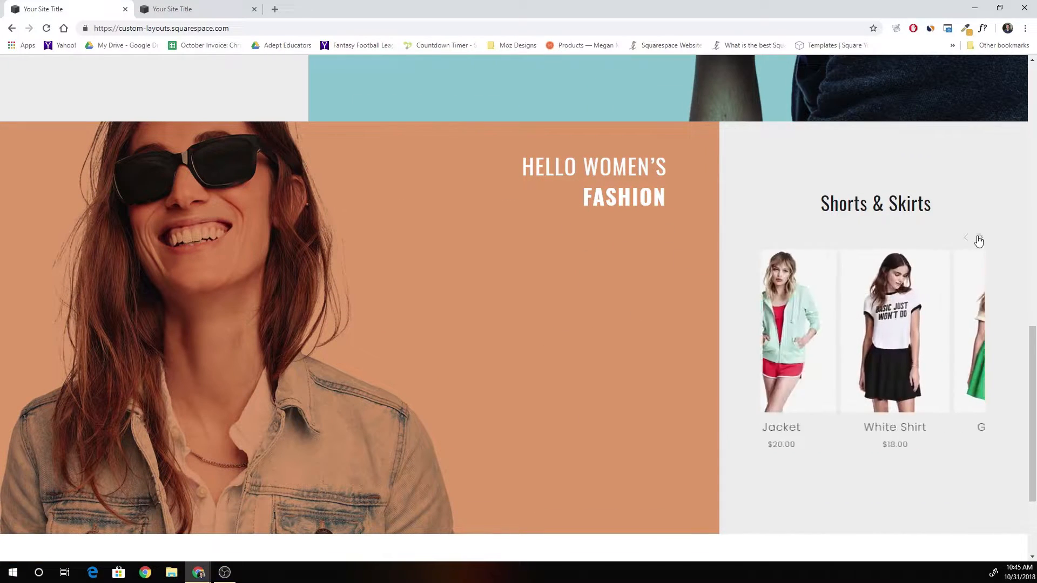
click(979, 238)
click(966, 238)
scroll(486, 340, up, 8)
scroll(476, 365, up, 4)
scroll(731, 405, down, 11)
scroll(557, 370, up, 9)
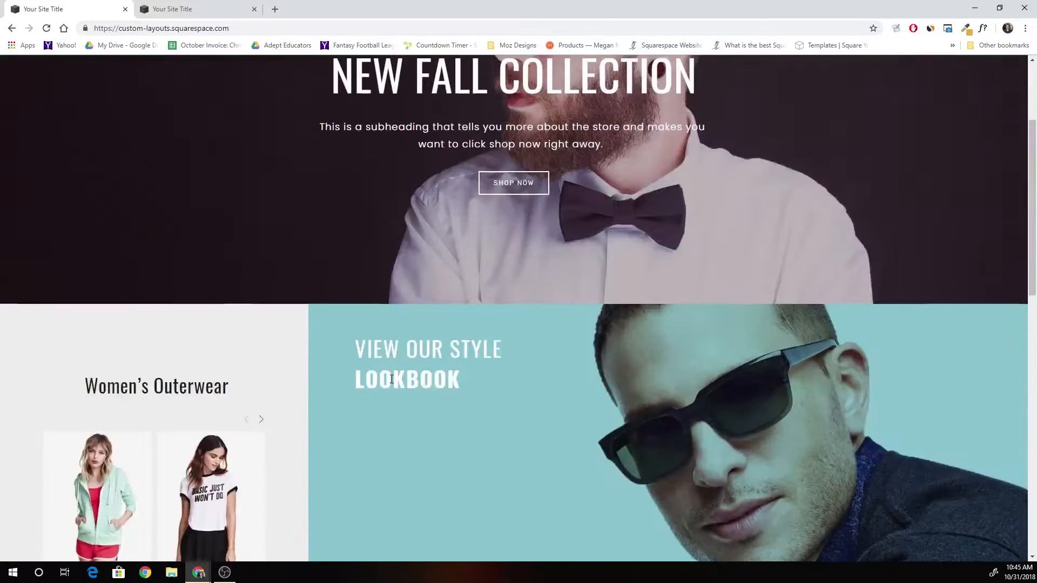
scroll(183, 285, up, 3)
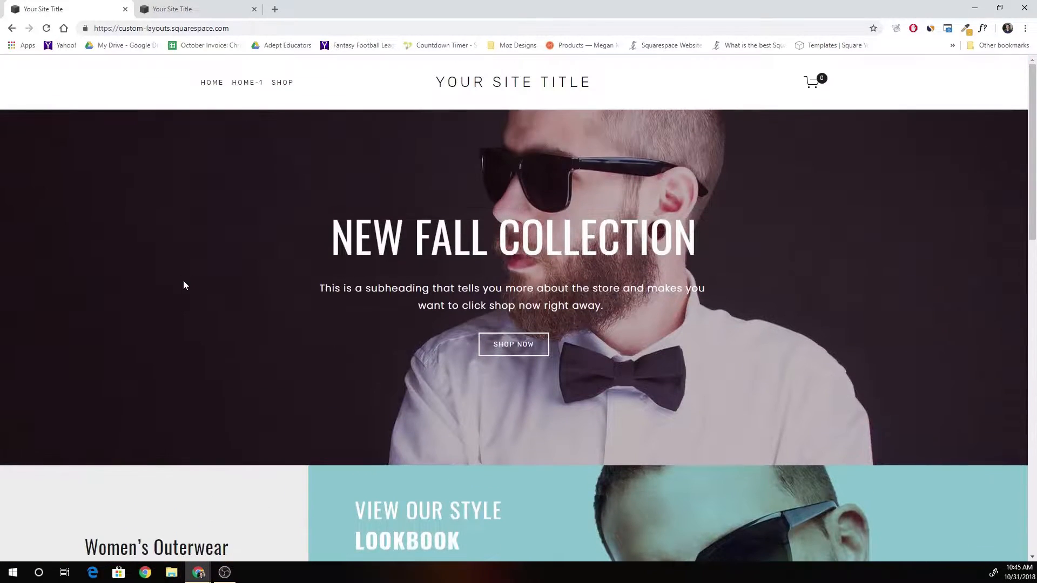
Examine the Home-1 page's layout down to the Our Favorites products, and return to the Home page to compare.
click(241, 86)
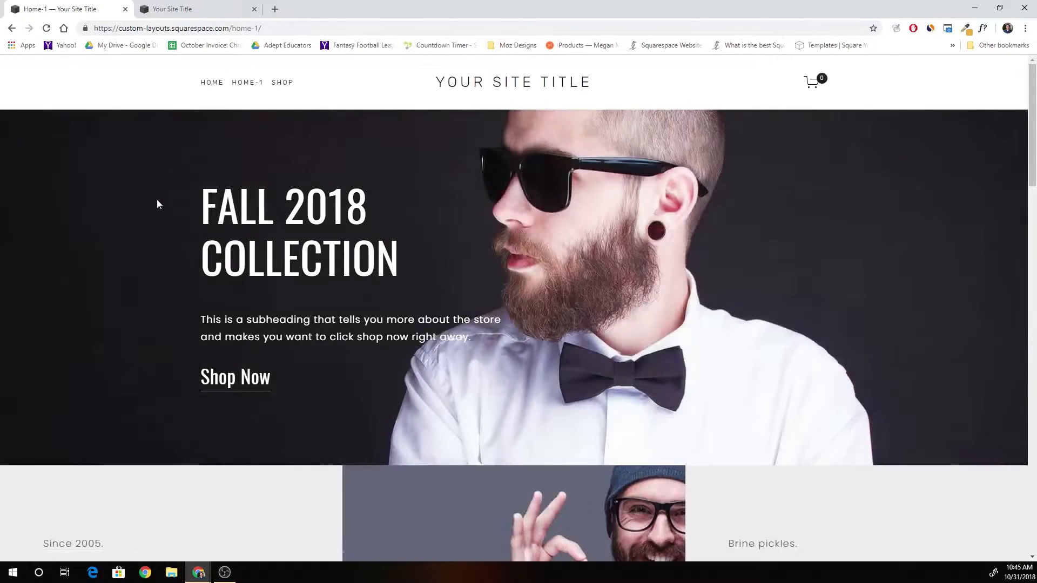
scroll(157, 201, down, 6)
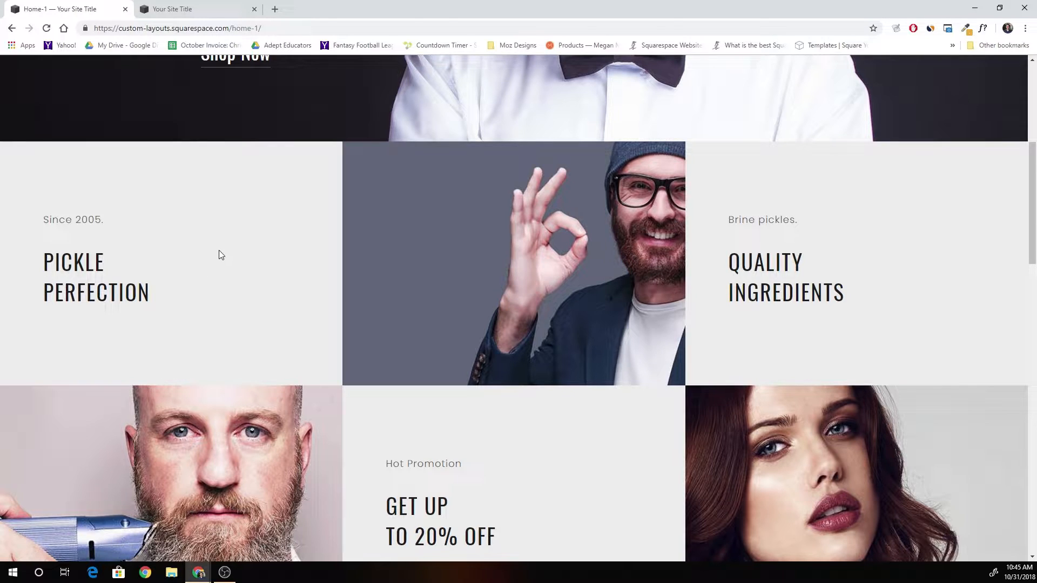
scroll(219, 251, down, 5)
scroll(227, 290, down, 6)
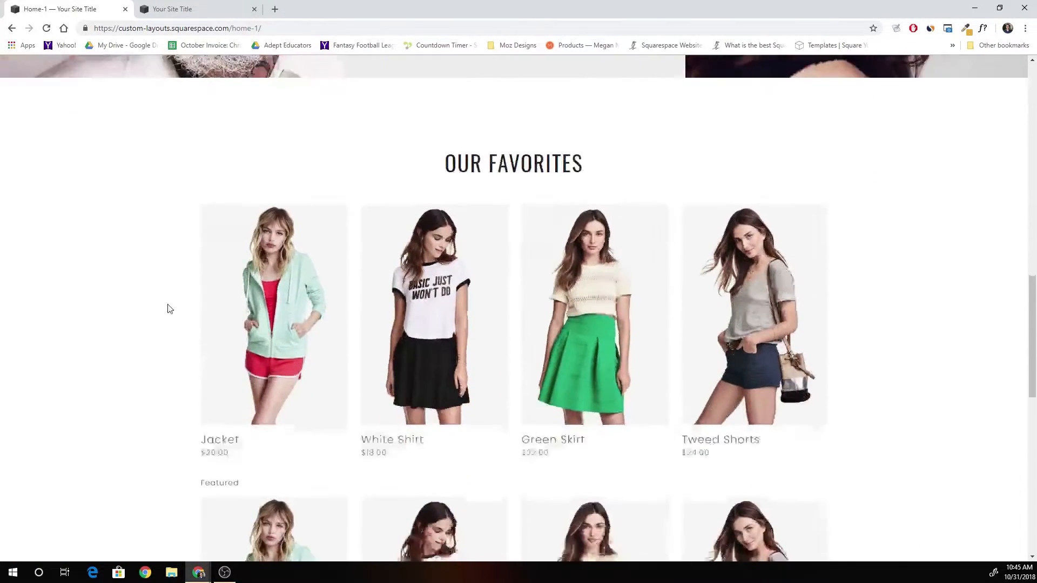
click(213, 83)
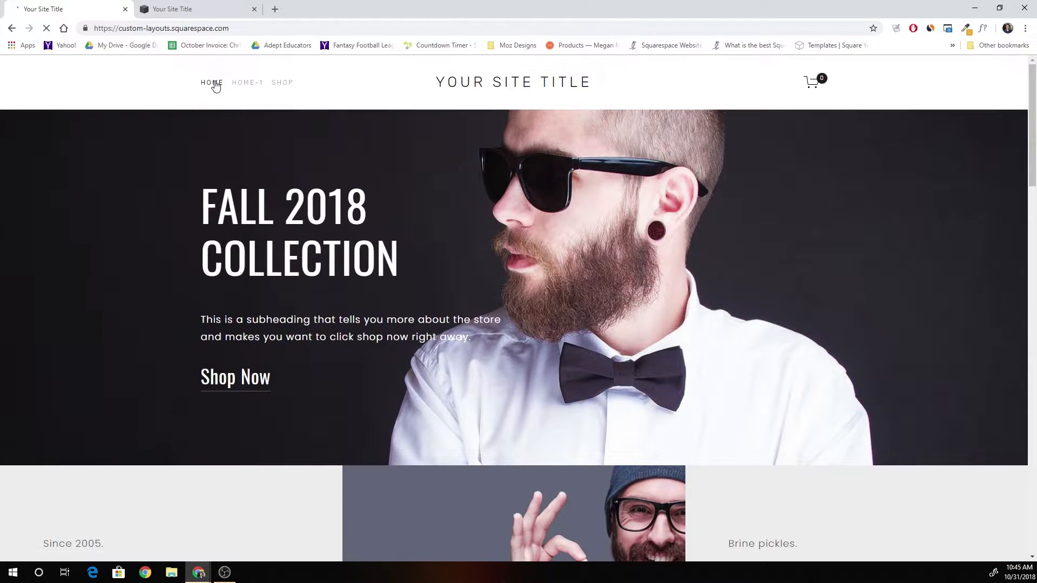
scroll(194, 291, down, 15)
scroll(200, 315, up, 15)
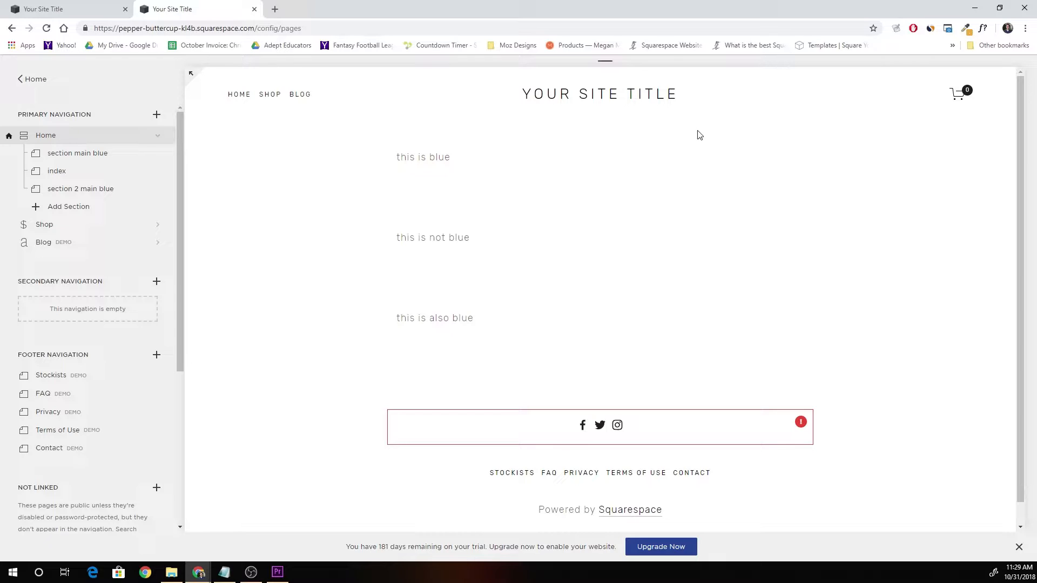
Check the URL slug in the page settings of "section main blue" in the site editor, and save the settings.
mouse_move(645, 173)
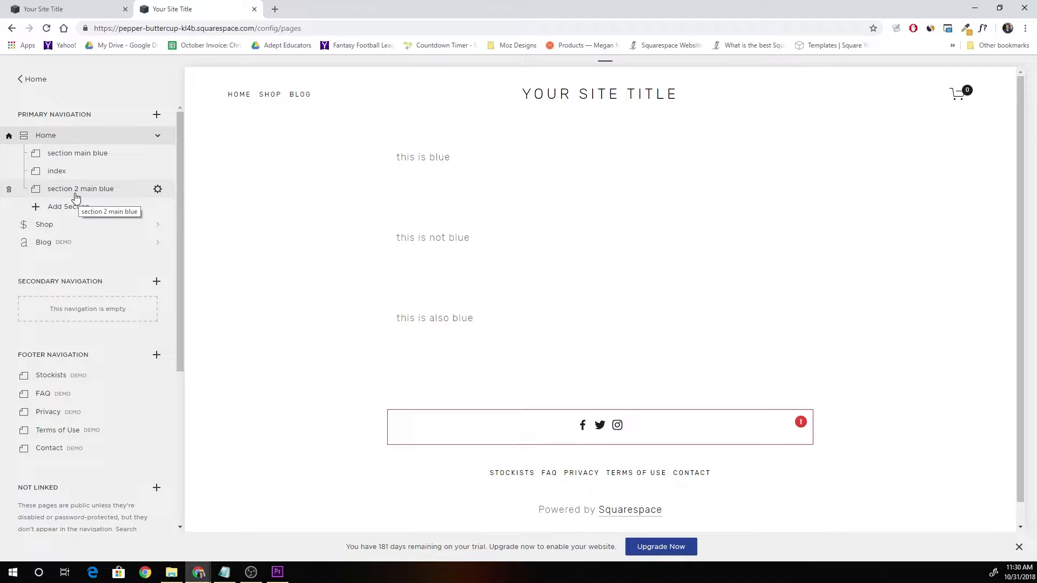
mouse_move(388, 237)
mouse_move(140, 159)
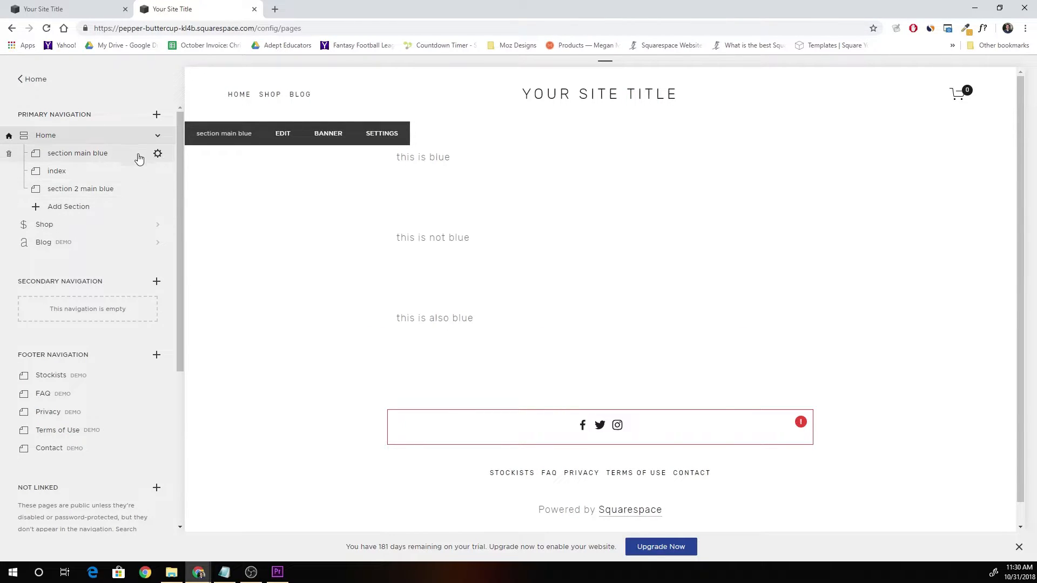
click(157, 155)
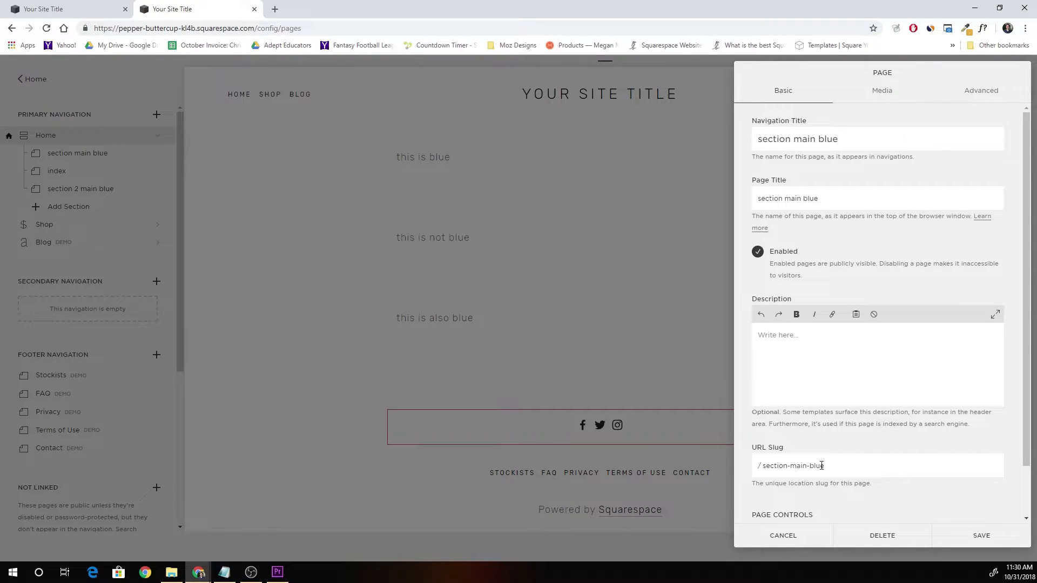
click(978, 534)
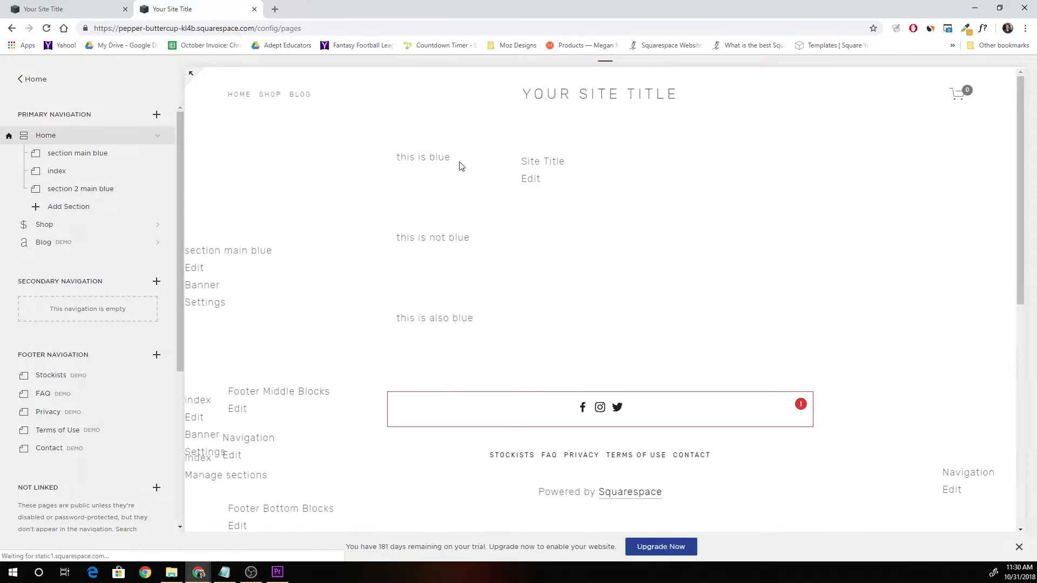
Inspect the "this is blue" text in the browser's developer tools and select its enclosing section element.
right_click(453, 160)
click(498, 323)
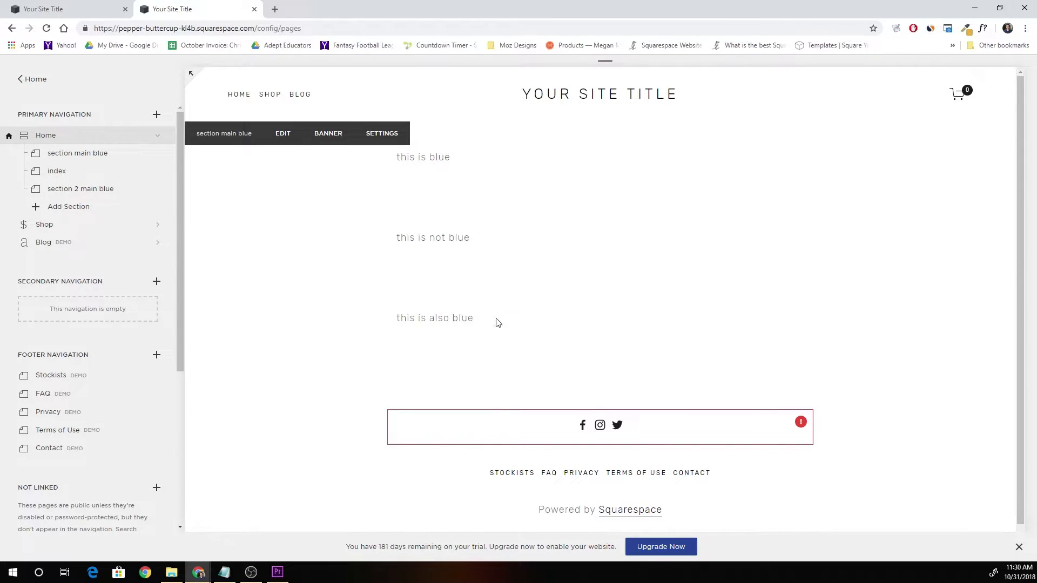
drag(505, 139, 690, 217)
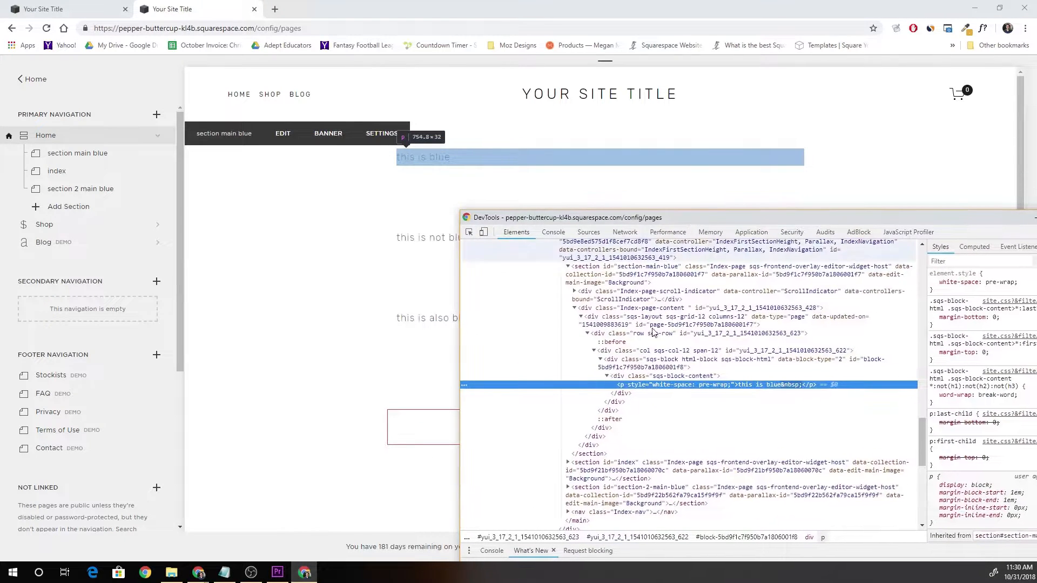
click(633, 274)
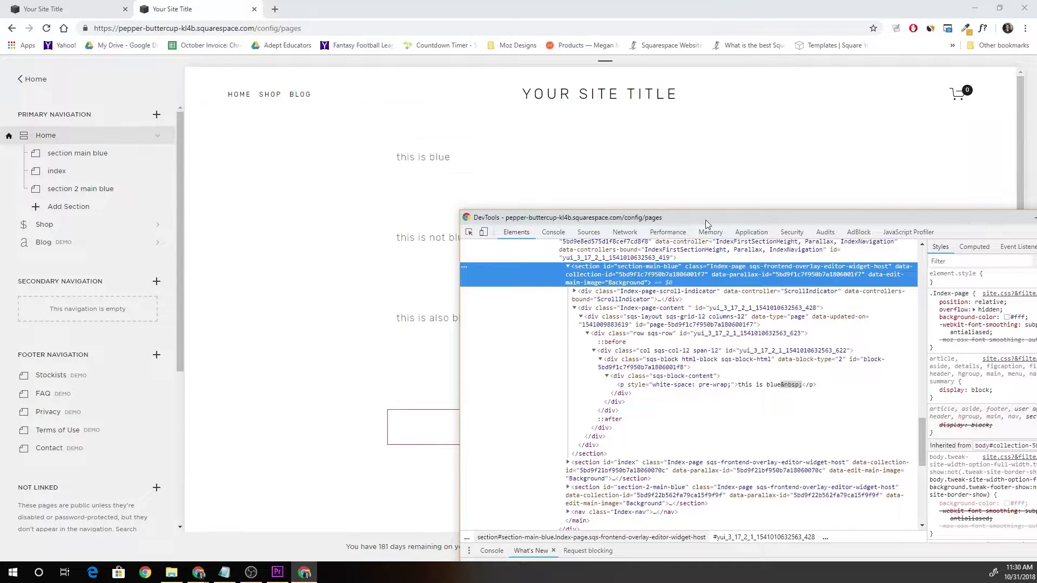
drag(704, 218, 493, 199)
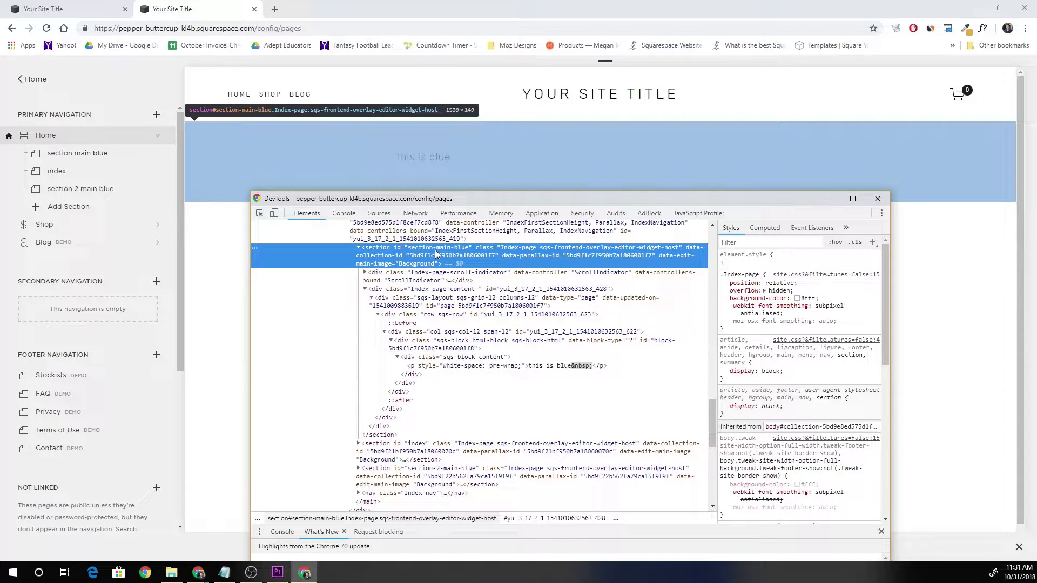
Collapse the first section element, compare its ID with those of the other two index sections, and close the developer tools.
key(Left)
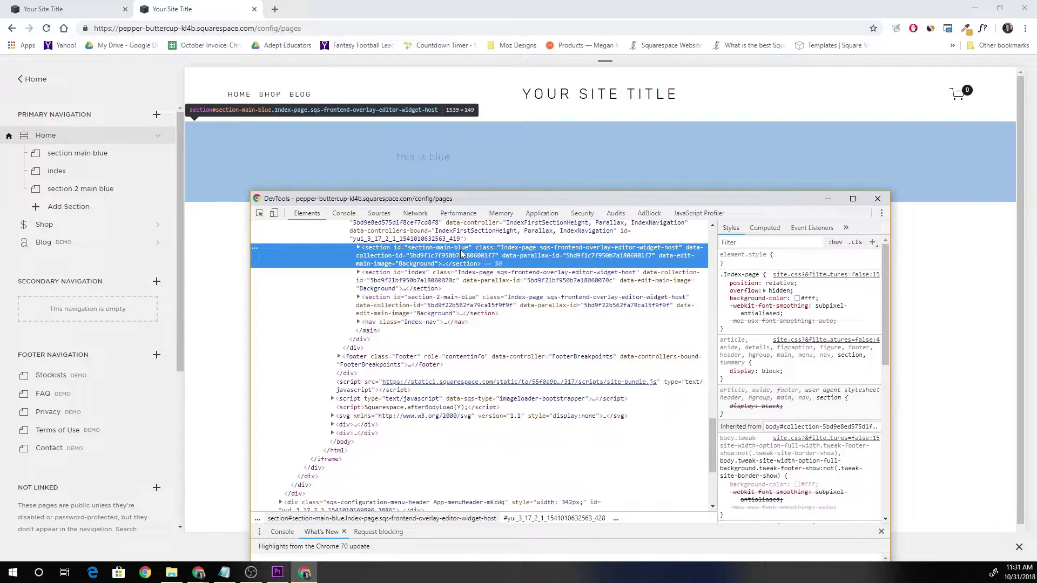
click(452, 276)
click(449, 305)
drag(536, 204, 800, 181)
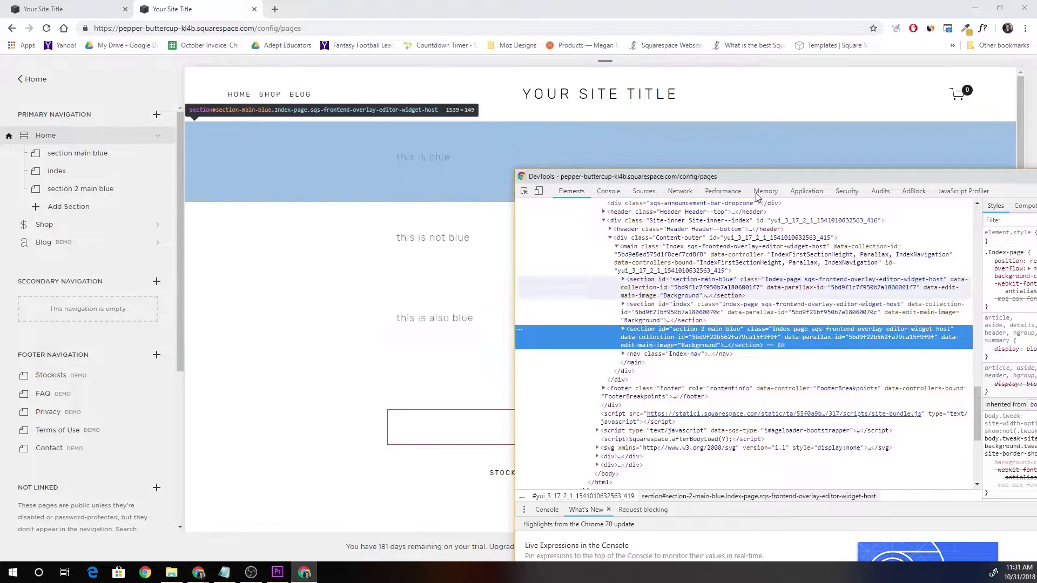
drag(774, 177, 623, 163)
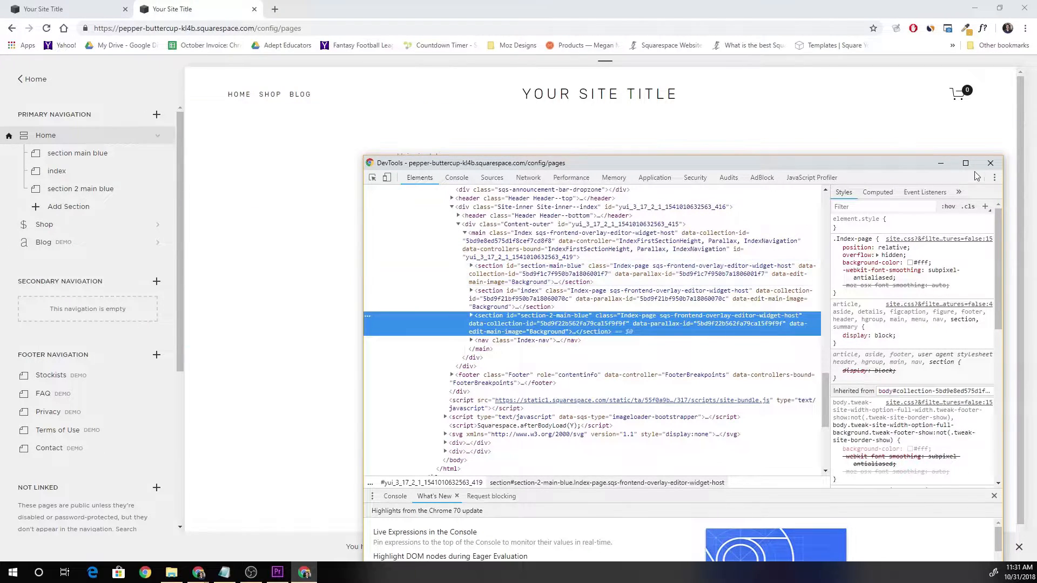
click(990, 163)
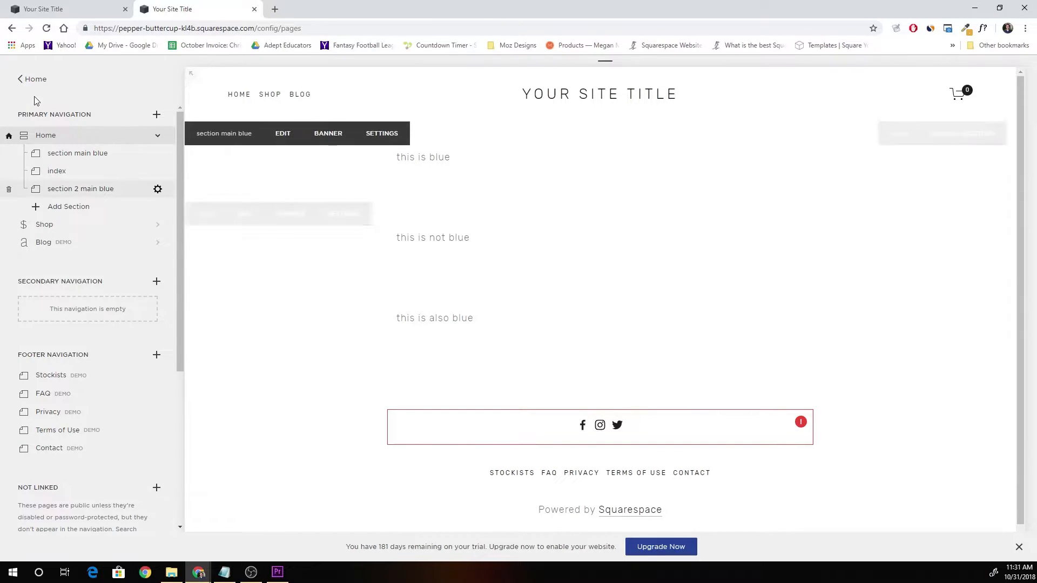
Open the site's Custom CSS editor and enter the selector section[id*="main-blue"].
click(26, 80)
click(48, 302)
click(56, 344)
click(77, 337)
text(section)
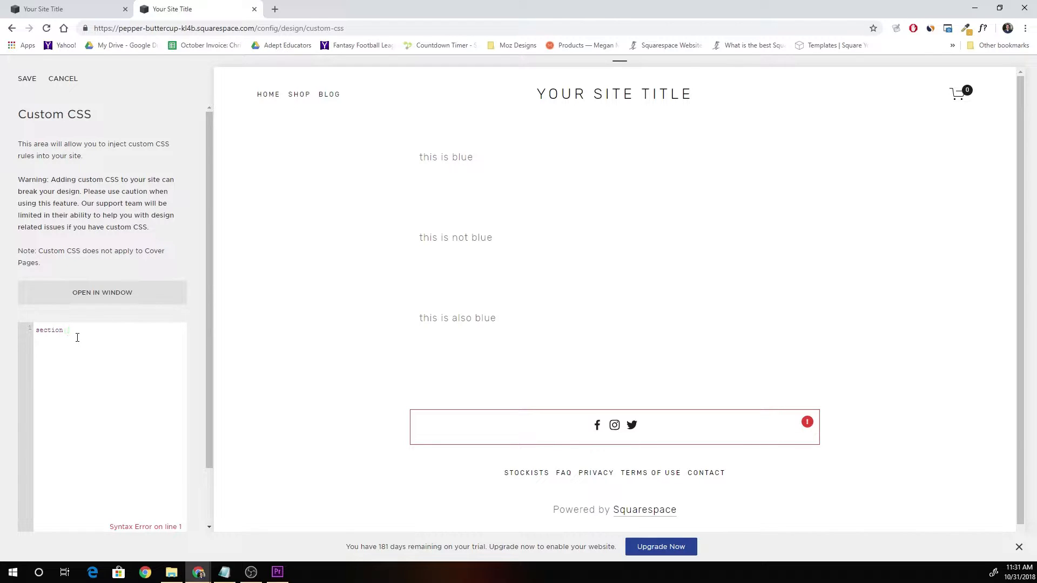
text([id*="main-blue)
Add background: blue; as the declaration of the main-blue rule and save the custom CSS.
click(144, 329)
text(bakcgro)
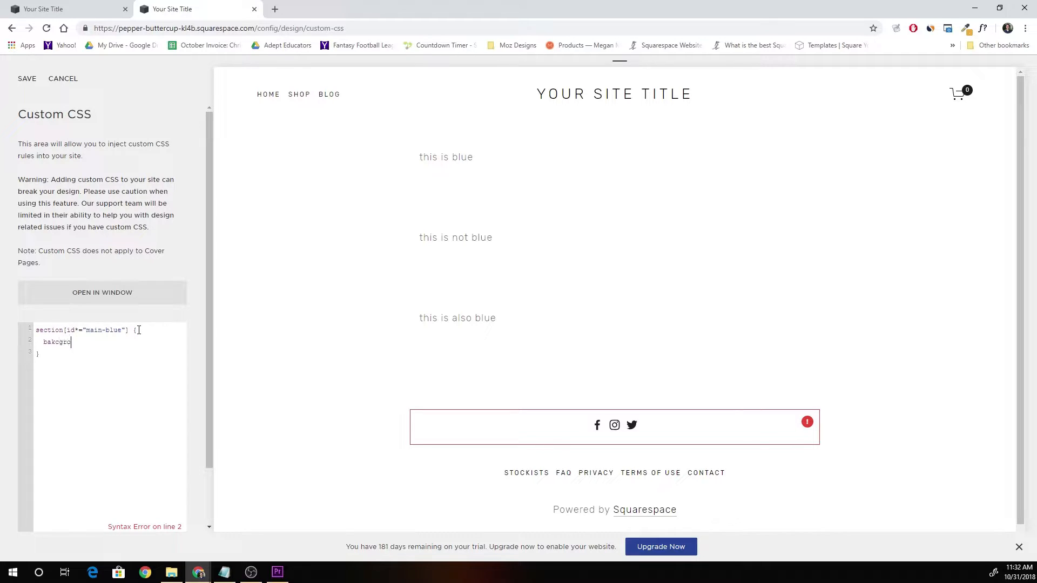
text(und: blue;)
click(59, 343)
key(BackSpace)
text(k)
click(131, 347)
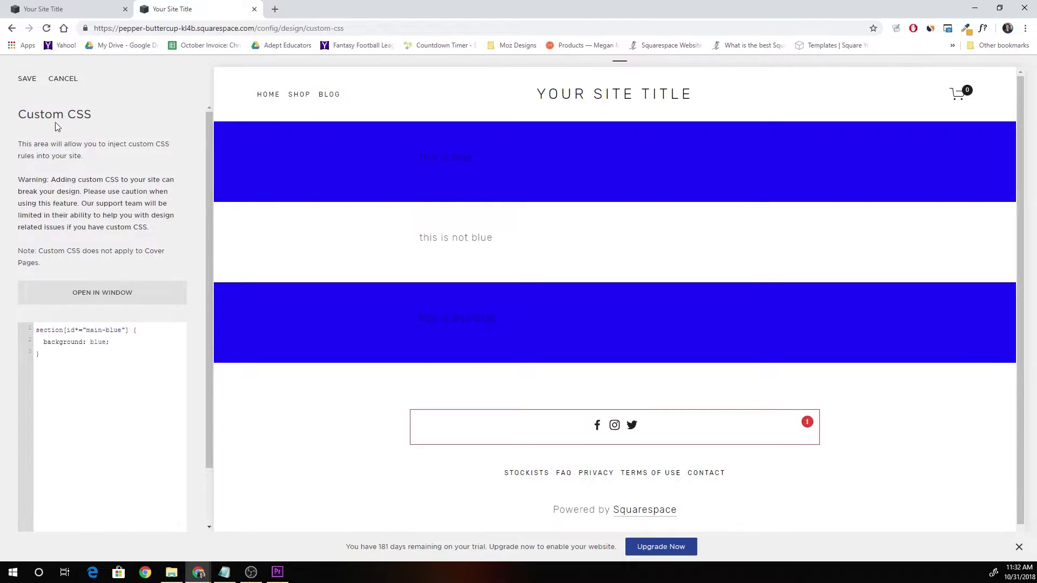
click(27, 79)
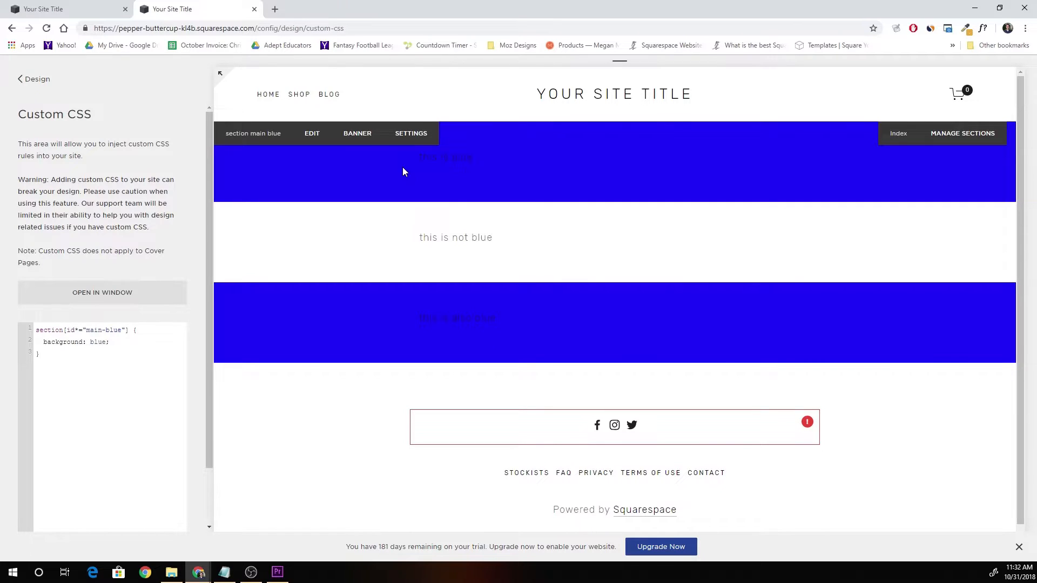
Switch to the demo store's browser tab and examine the mirrored layouts of its lookbook and women's fashion sections.
click(92, 5)
scroll(216, 243, down, 7)
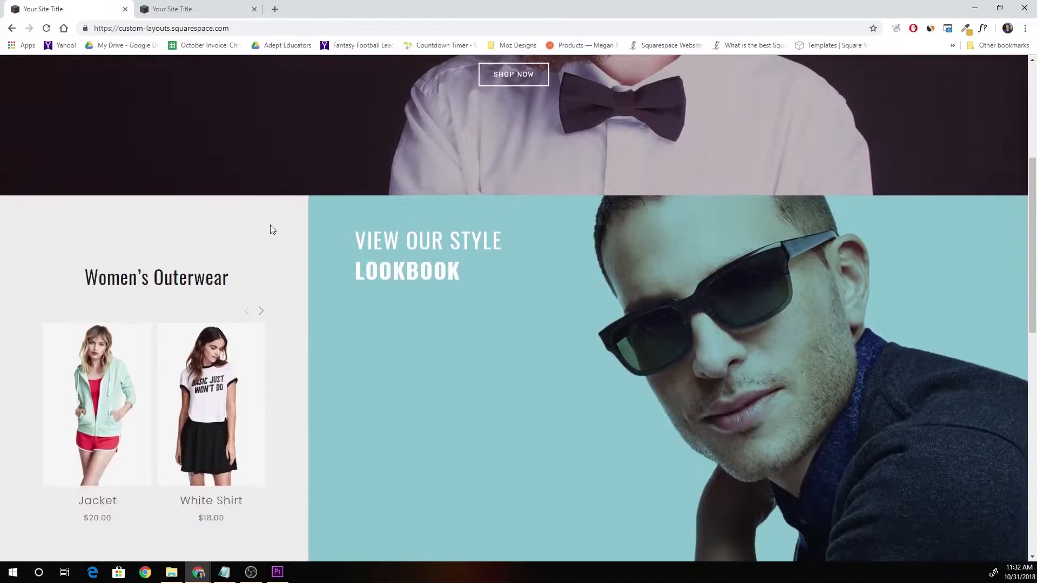
scroll(158, 297, down, 4)
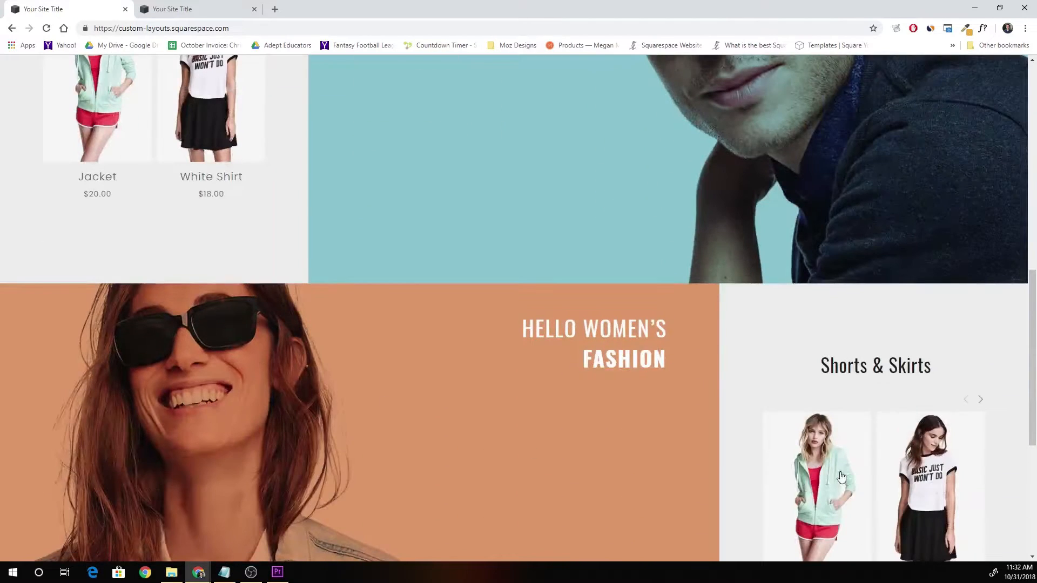
scroll(815, 397, up, 3)
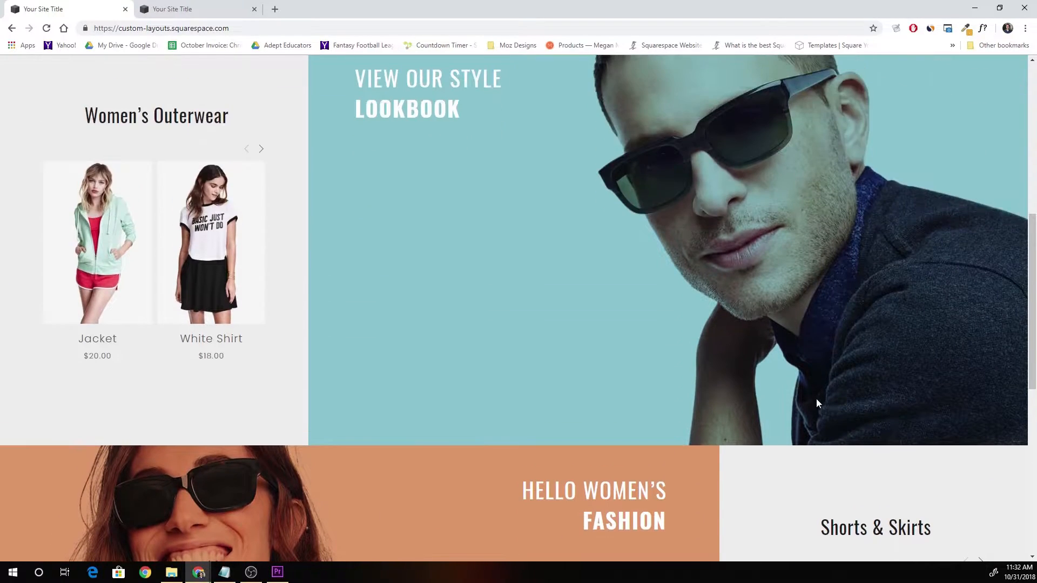
scroll(552, 283, up, 2)
scroll(556, 300, down, 5)
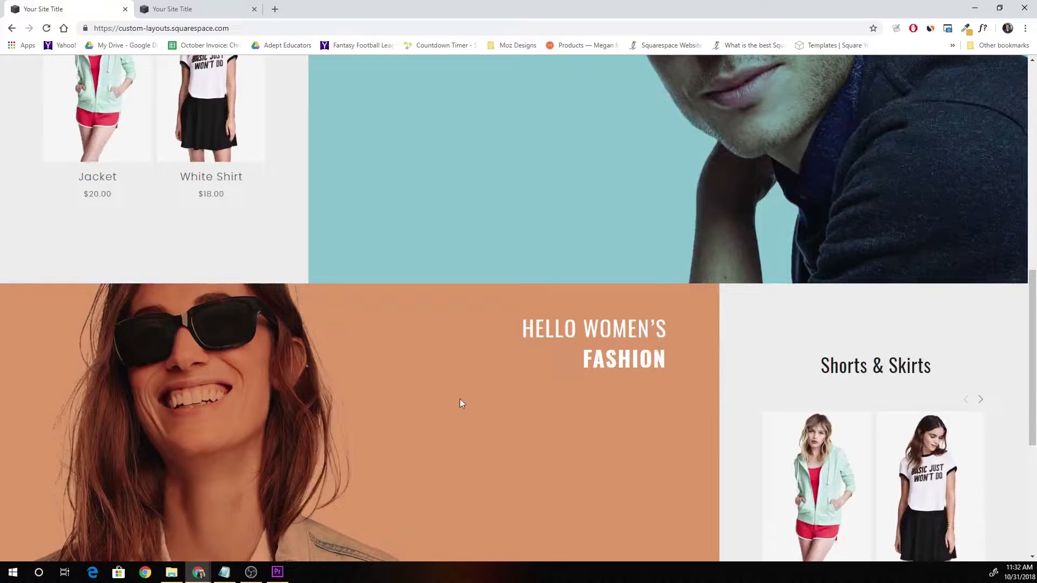
scroll(462, 389, up, 3)
scroll(449, 367, up, 2)
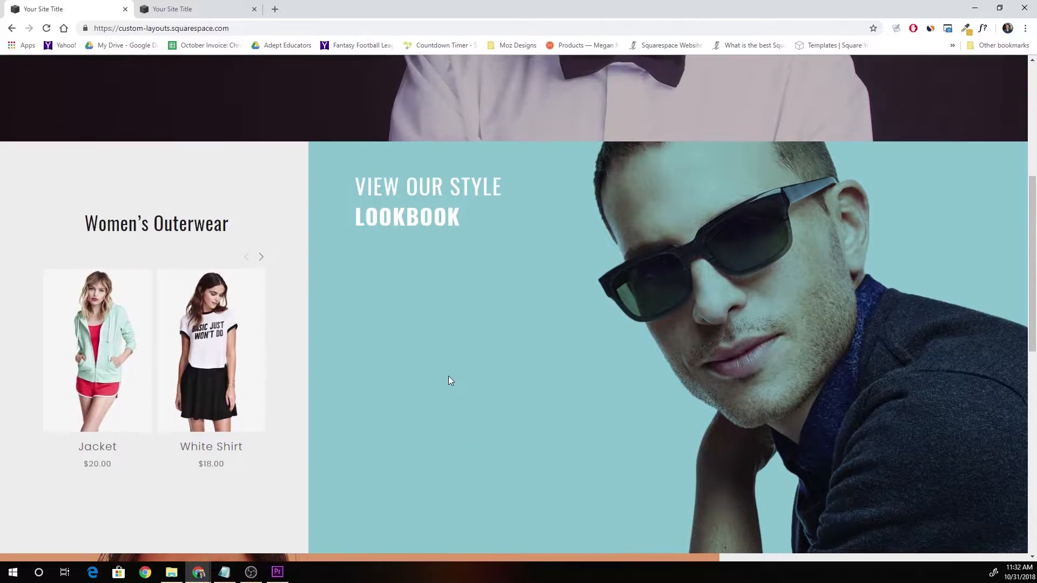
scroll(452, 382, down, 1)
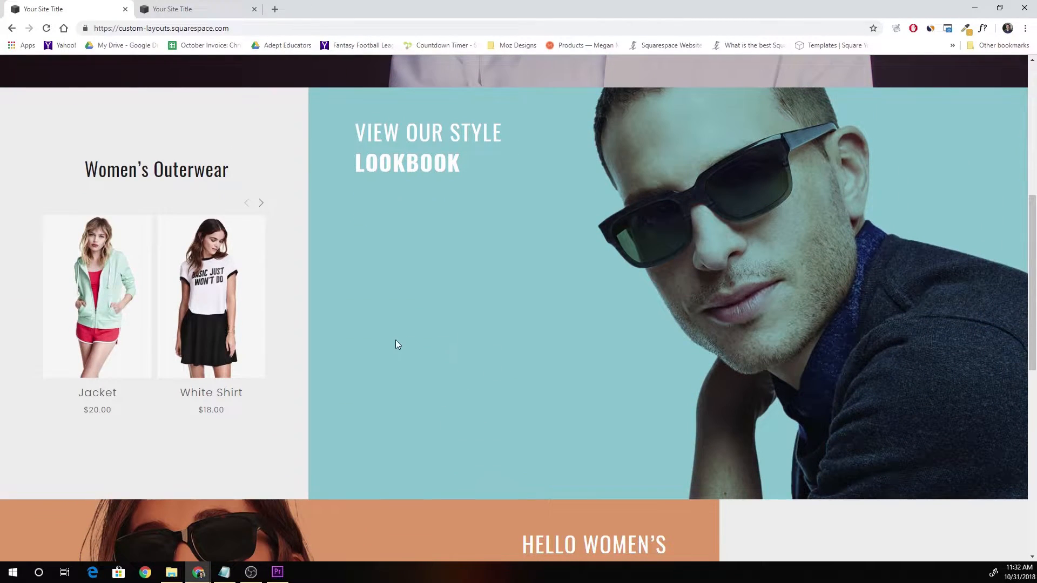
Compare the position of the narrow product column and wide banner in the Women's Outerwear and Shorts & Skirts rows of the demo store.
scroll(416, 275, down, 4)
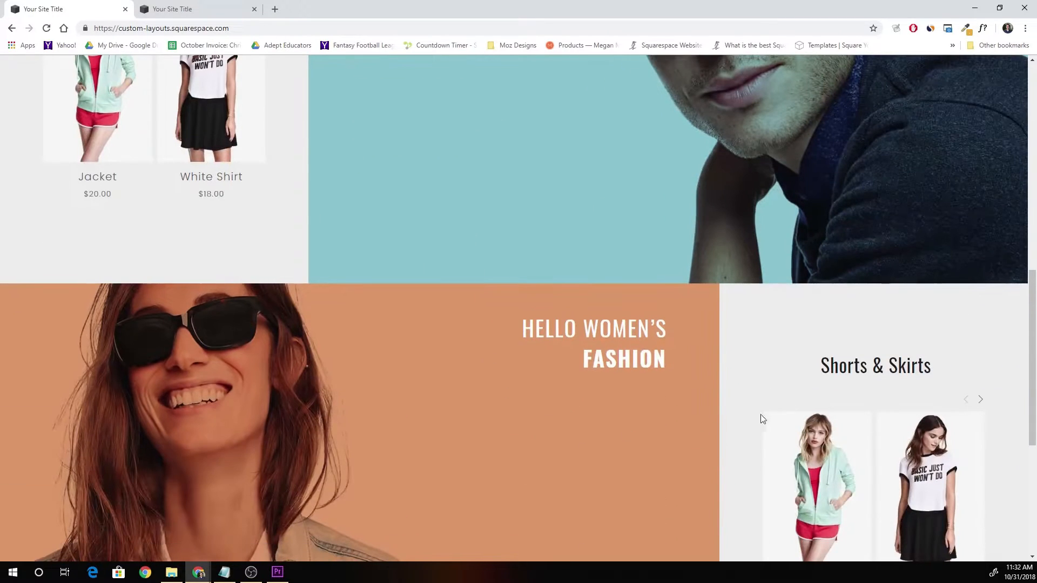
scroll(451, 317, up, 3)
scroll(445, 372, down, 1)
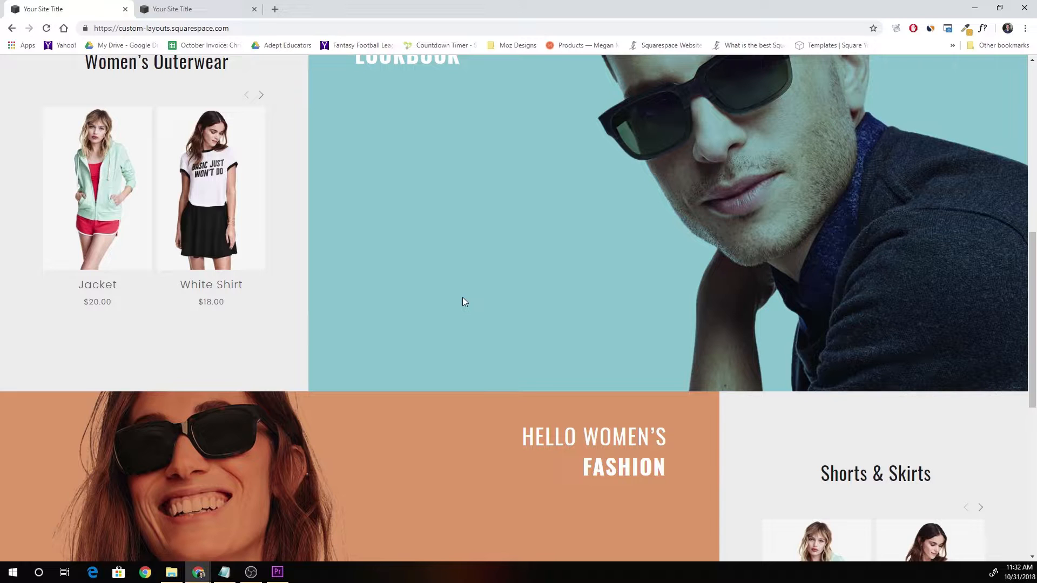
scroll(416, 324, up, 2)
scroll(432, 302, down, 6)
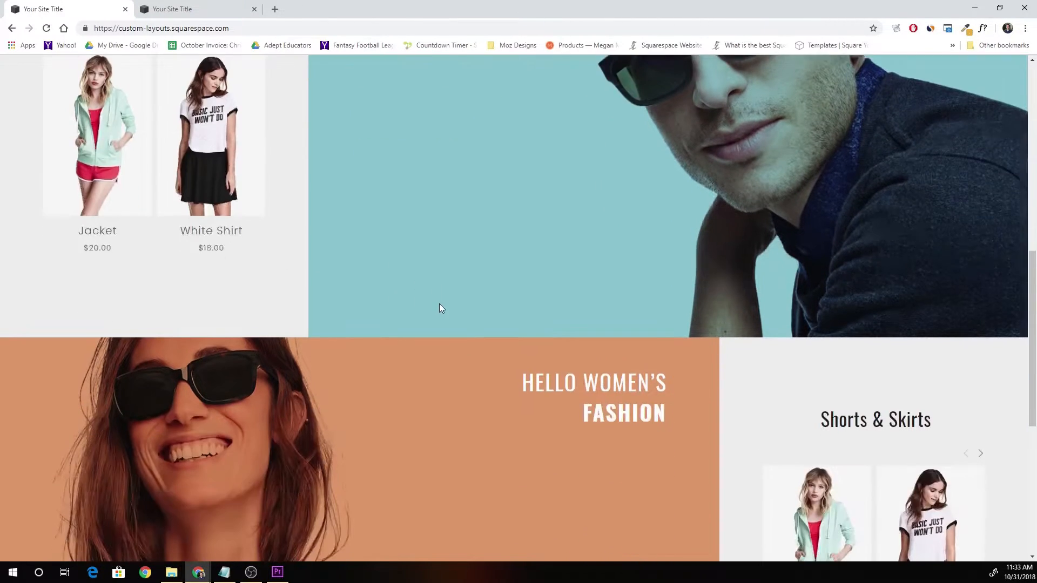
scroll(734, 373, down, 2)
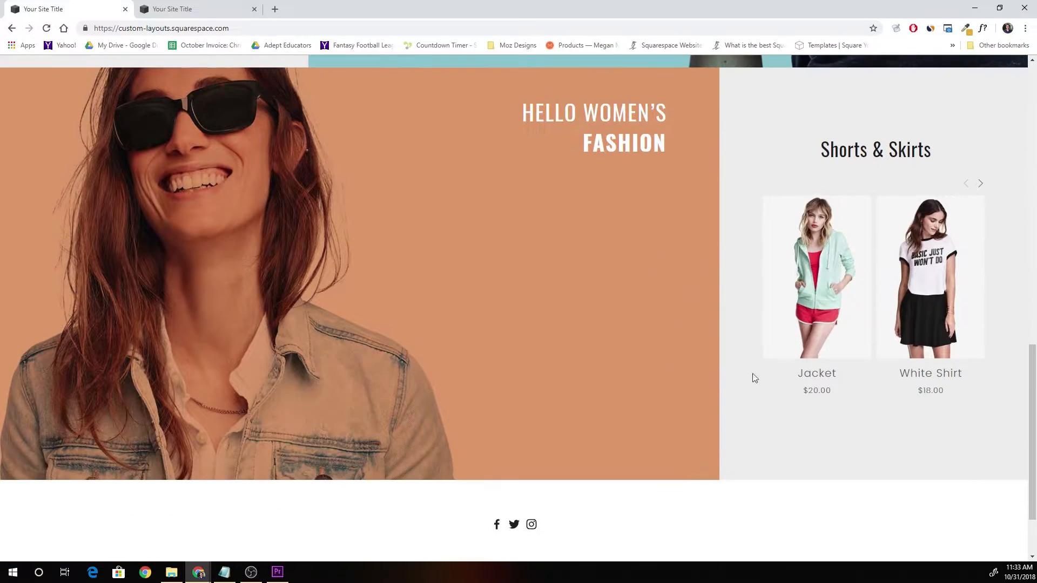
scroll(127, 212, up, 5)
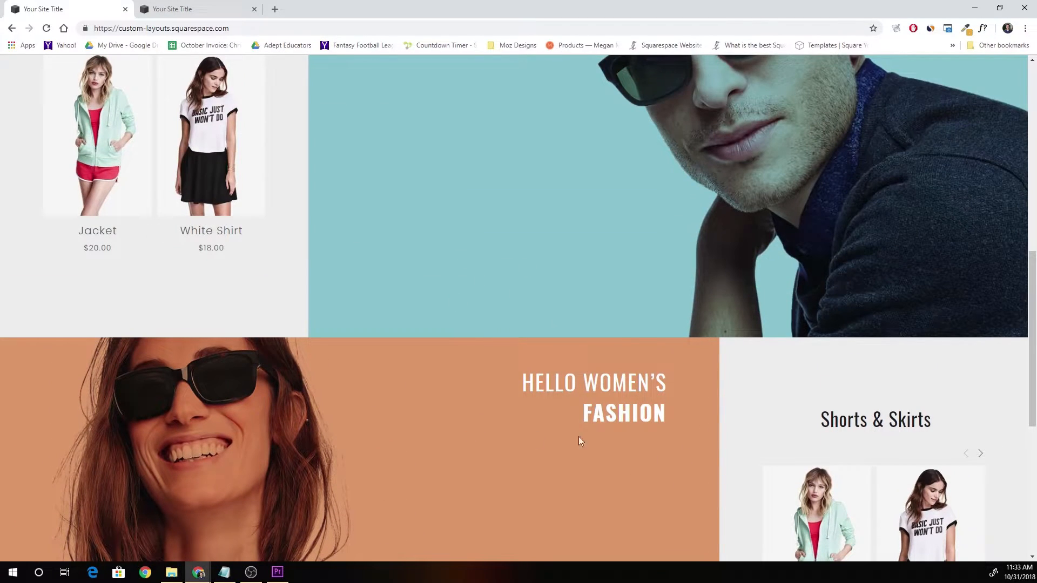
scroll(534, 436, down, 3)
scroll(486, 389, up, 5)
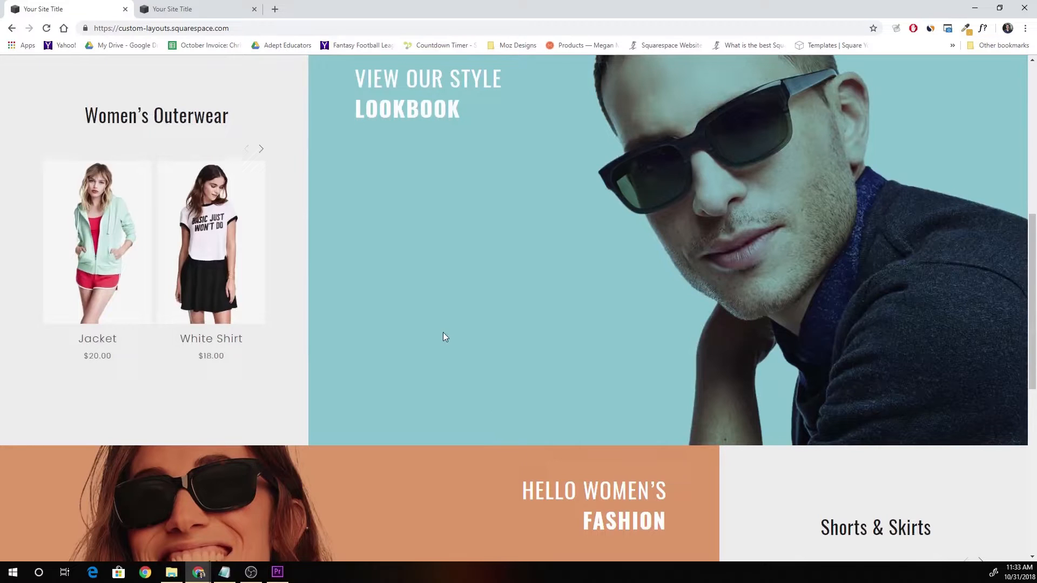
scroll(470, 378, down, 4)
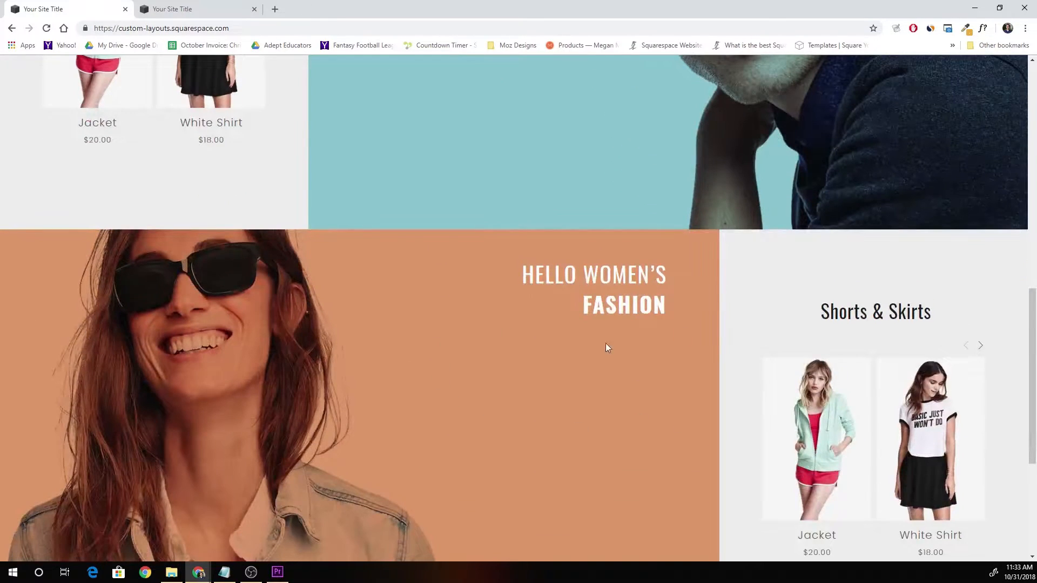
scroll(378, 324, up, 4)
scroll(261, 340, up, 8)
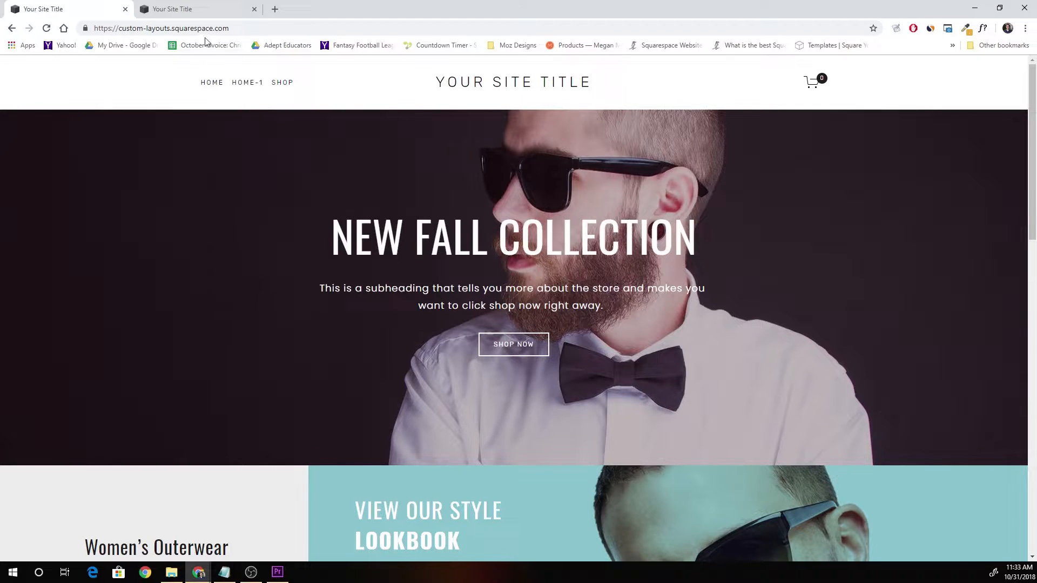
Switch to the site editor's Custom CSS page and examine the order and Grid Small or Grid Big names of the index sections.
click(195, 10)
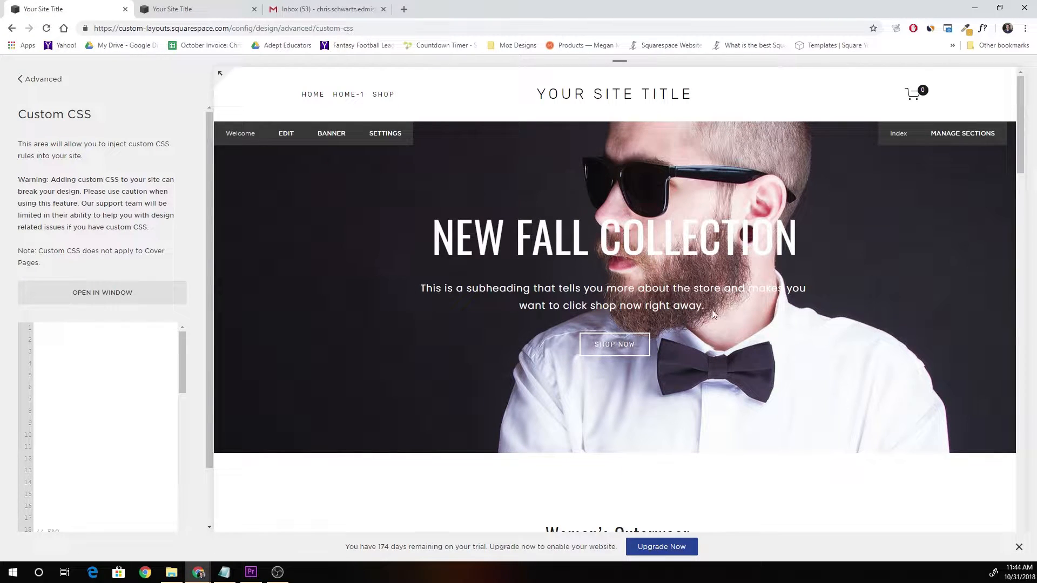
scroll(381, 286, down, 6)
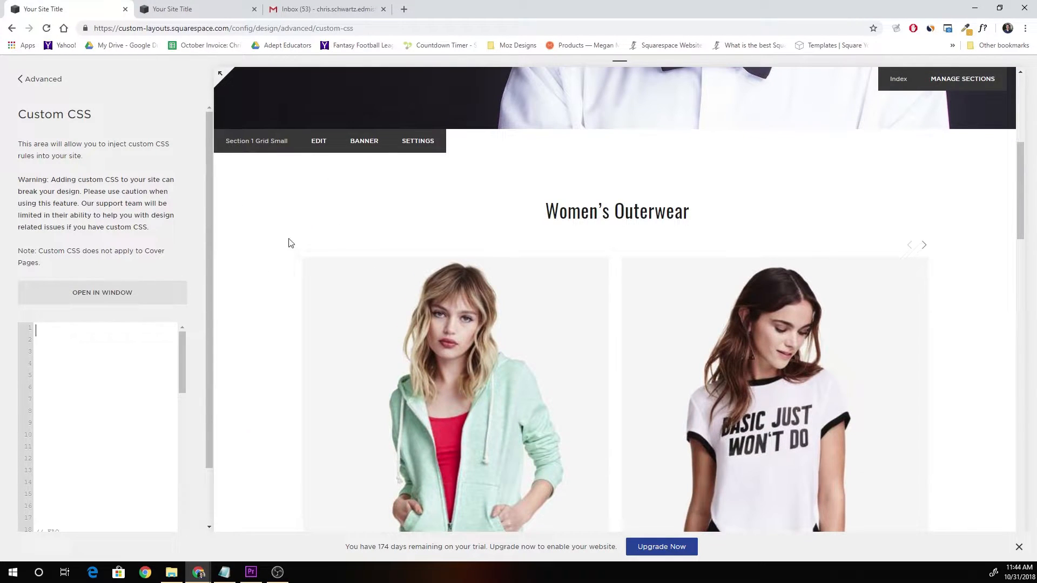
scroll(258, 245, down, 2)
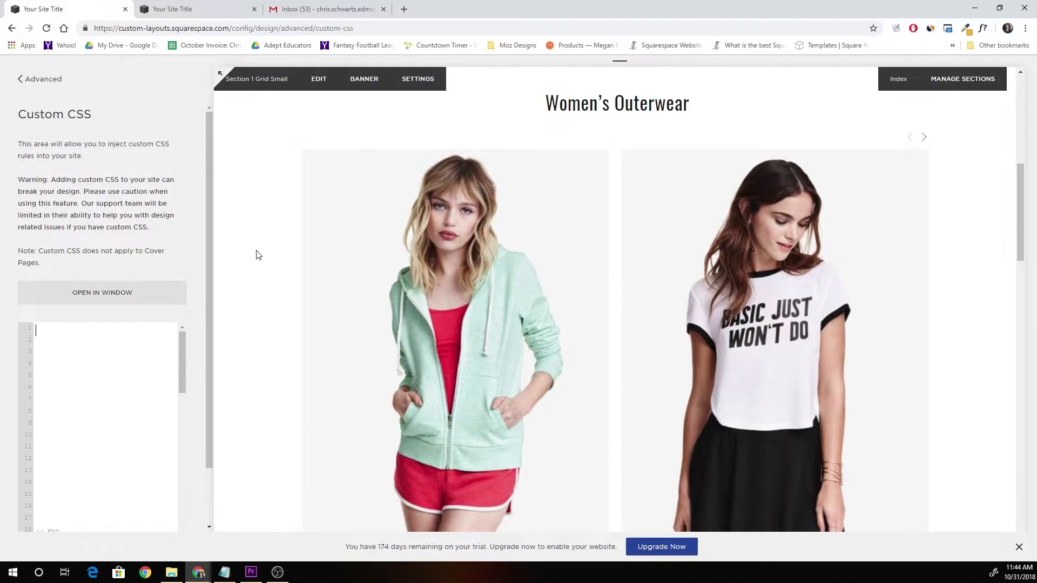
scroll(257, 269, up, 1)
scroll(257, 269, up, 2)
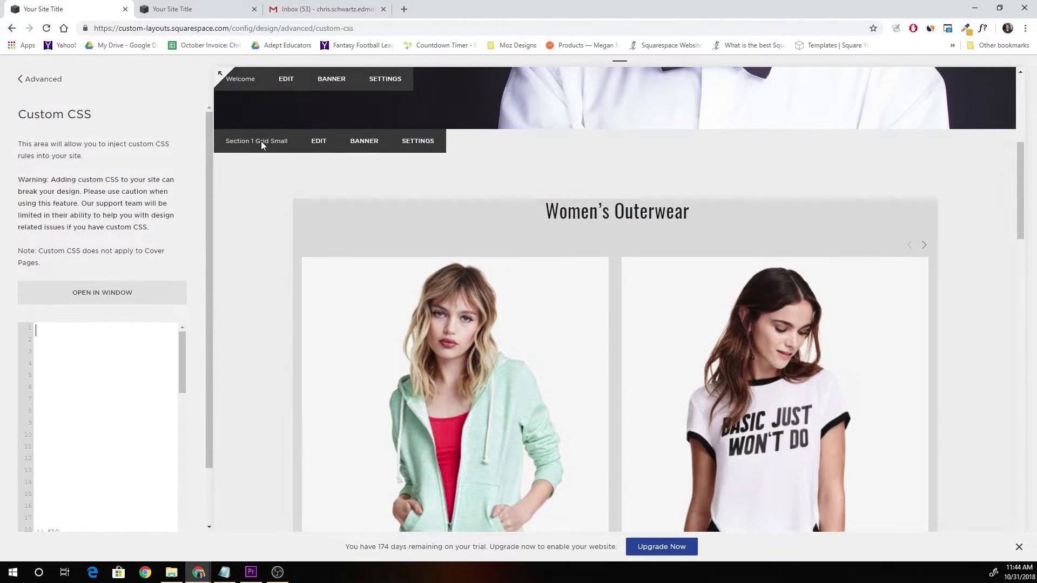
scroll(262, 273, down, 15)
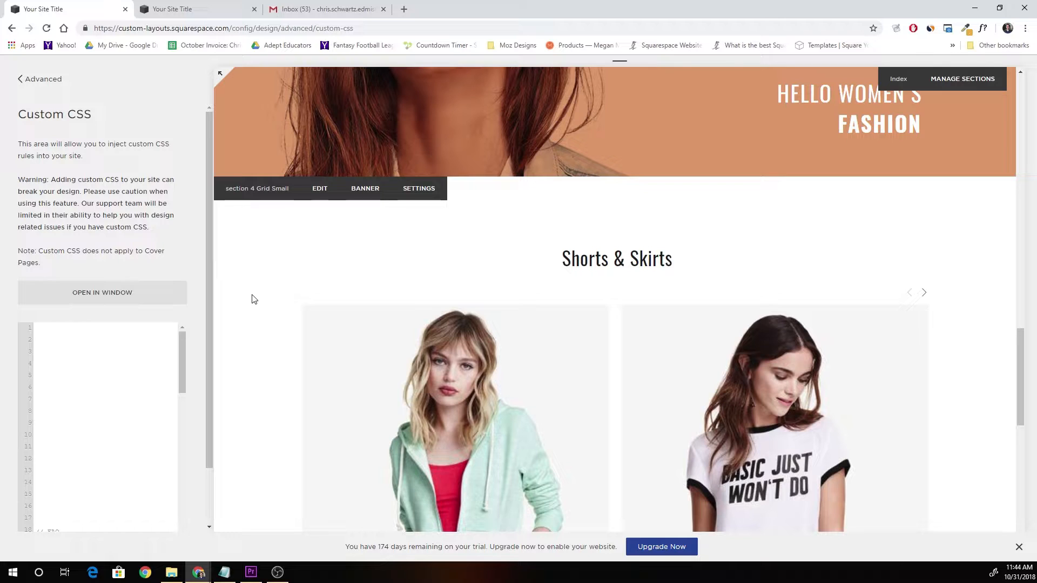
scroll(250, 351, up, 2)
scroll(251, 356, up, 3)
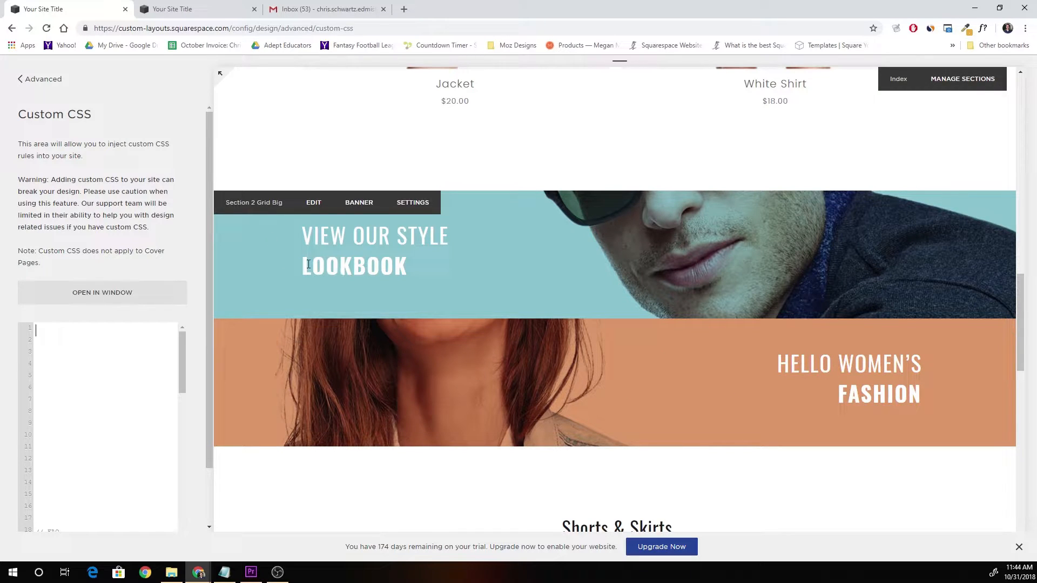
scroll(265, 296, up, 1)
scroll(265, 296, up, 8)
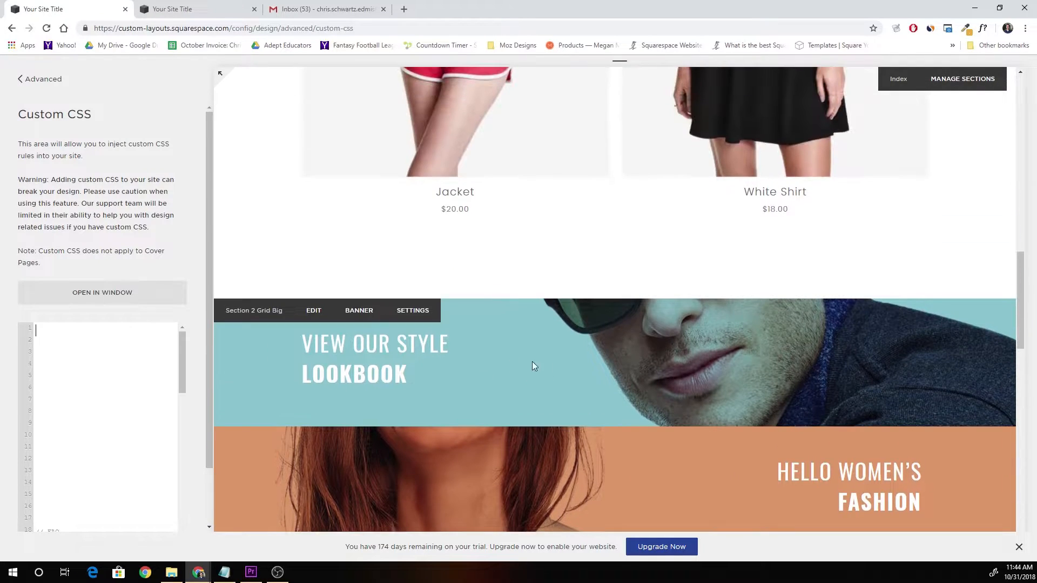
scroll(243, 359, up, 8)
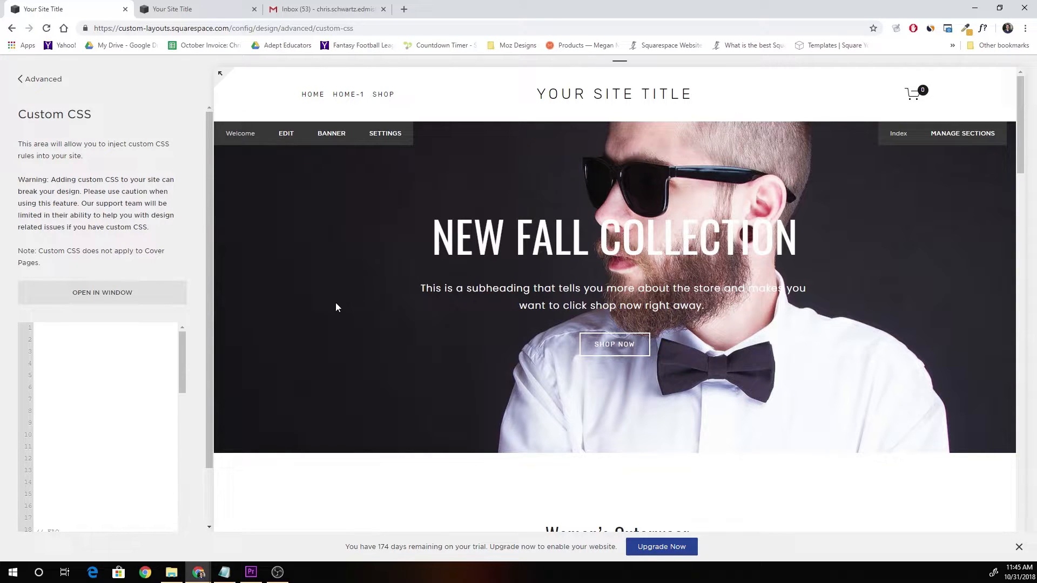
scroll(339, 297, down, 4)
scroll(262, 313, down, 10)
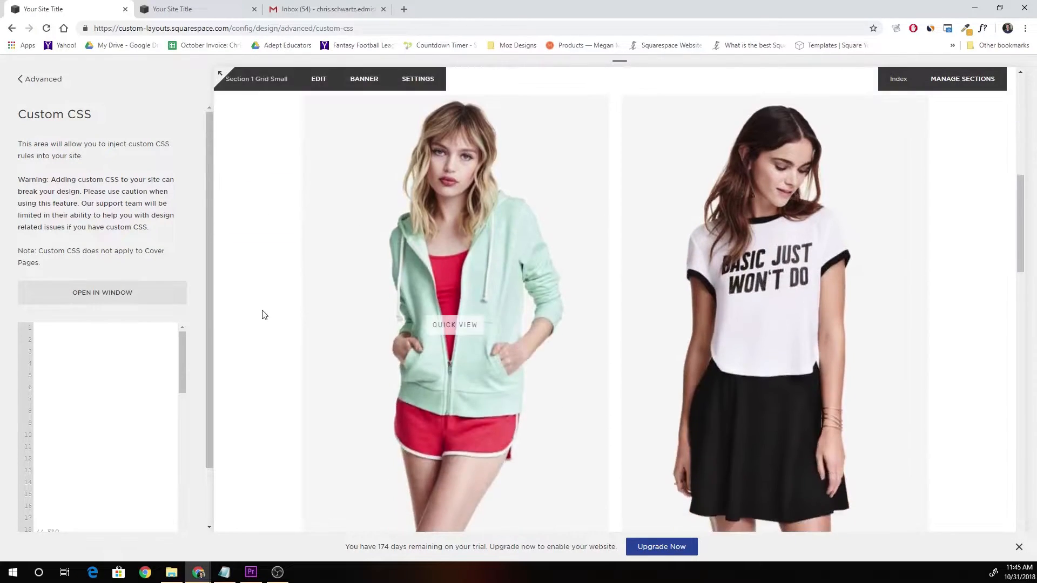
scroll(274, 380, up, 7)
scroll(275, 383, up, 7)
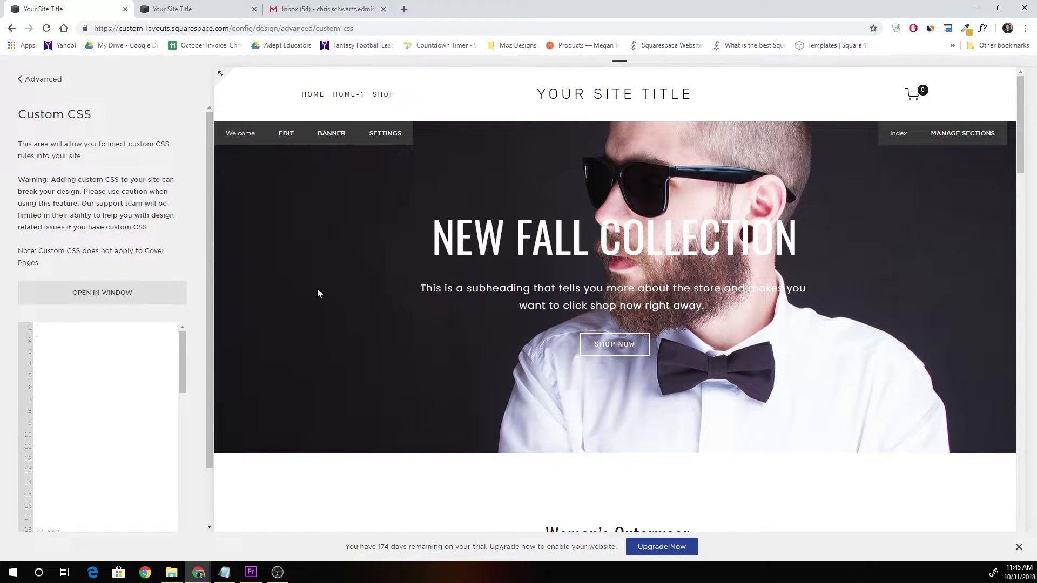
Inspect the welcome banner in the developer tools, select the parent main Index element and copy its data-collection-id attribute.
right_click(255, 301)
click(302, 462)
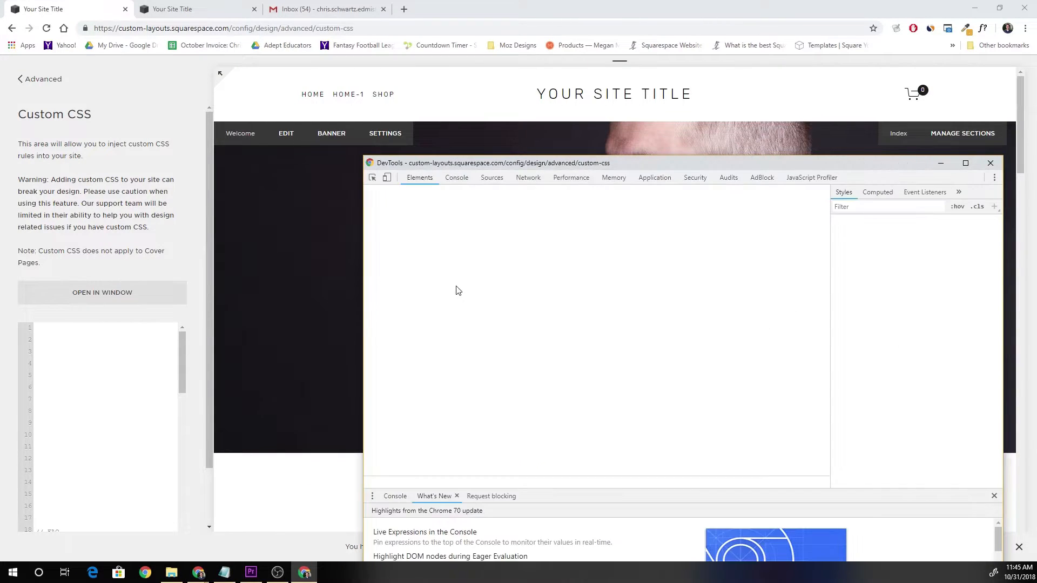
scroll(486, 324, up, 1)
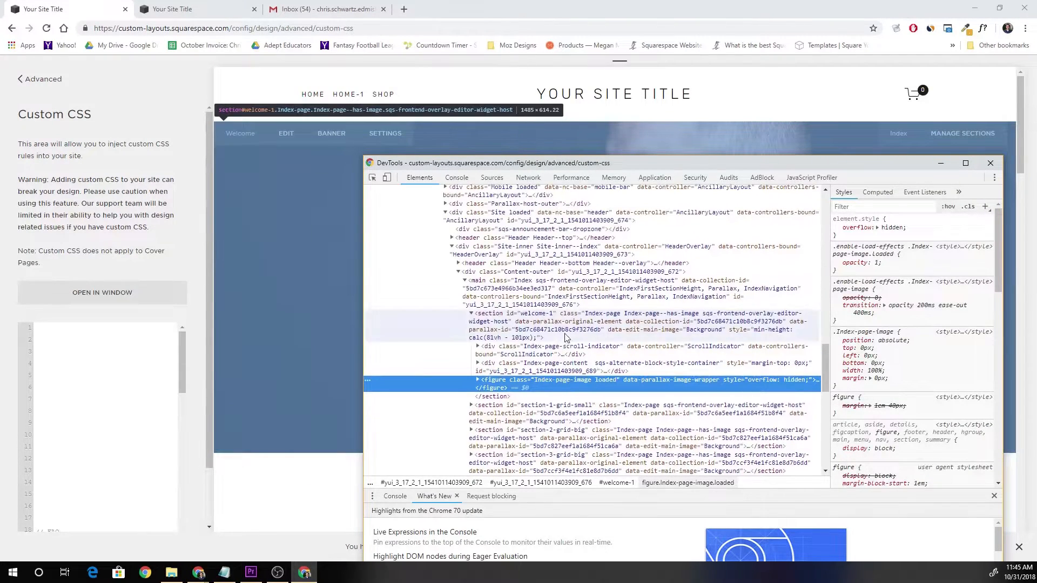
click(544, 286)
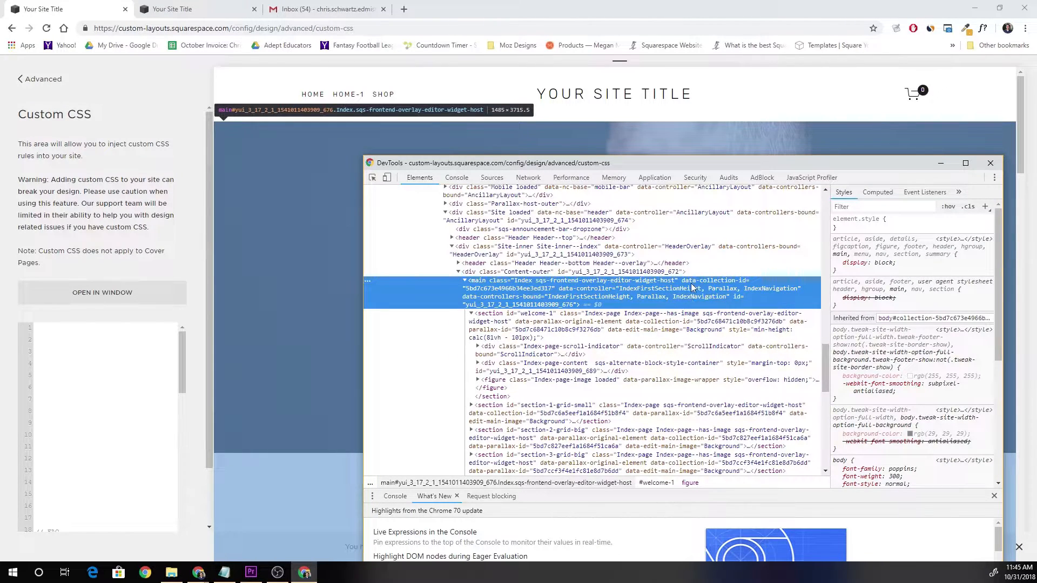
double_click(524, 293)
key(ctrl+c)
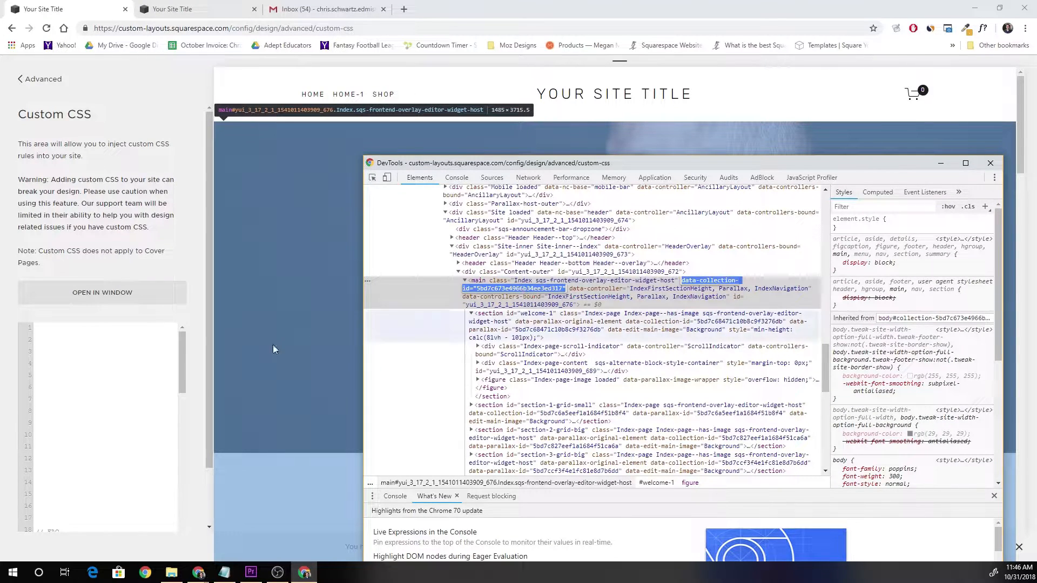
Add an empty rule to the custom CSS for .Index with the copied data-collection-id attribute in square brackets, and save it.
click(103, 325)
text(.Index)
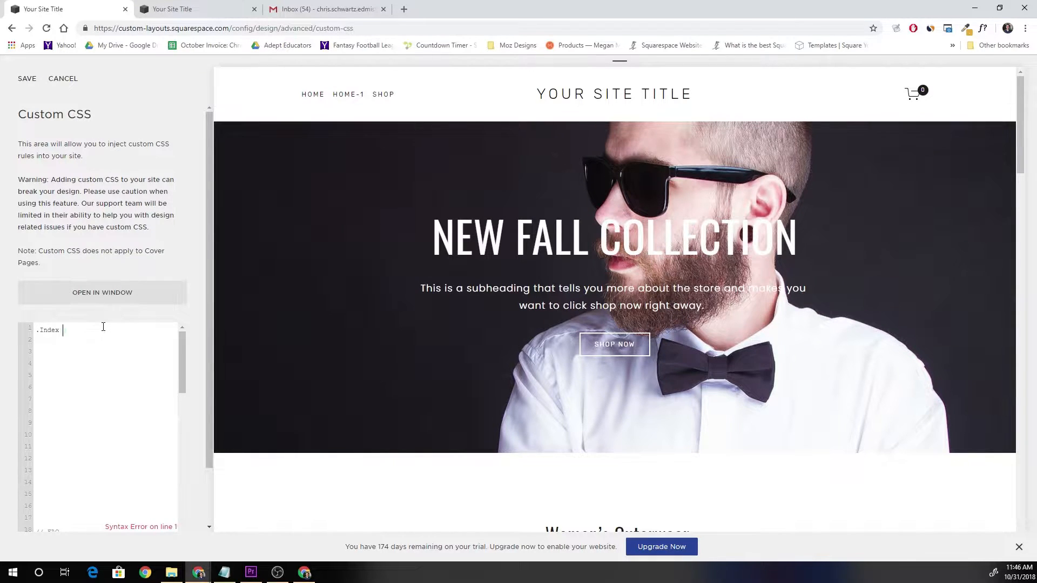
key(ctrl+v)
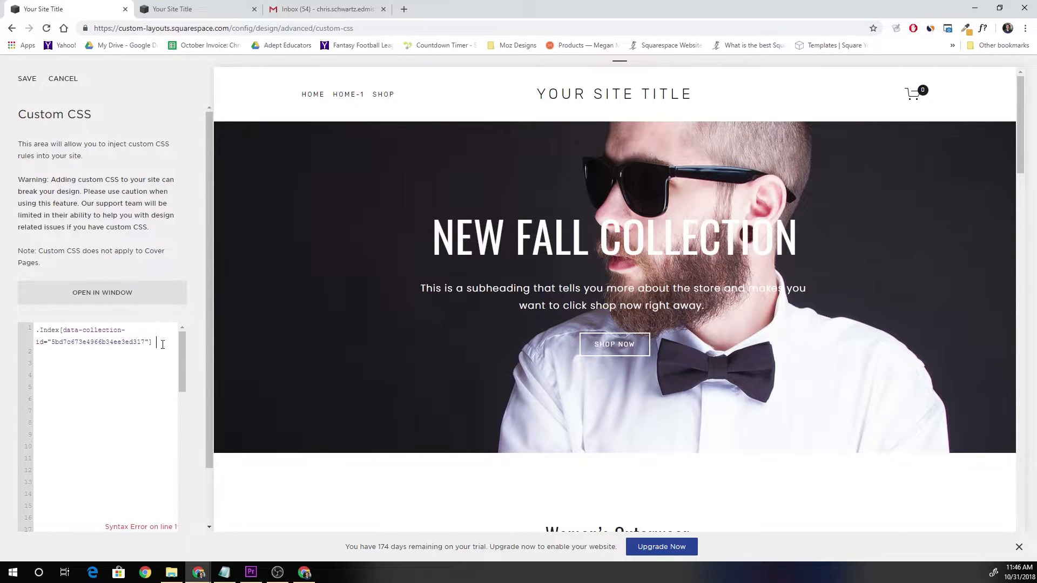
text({)
key(Return)
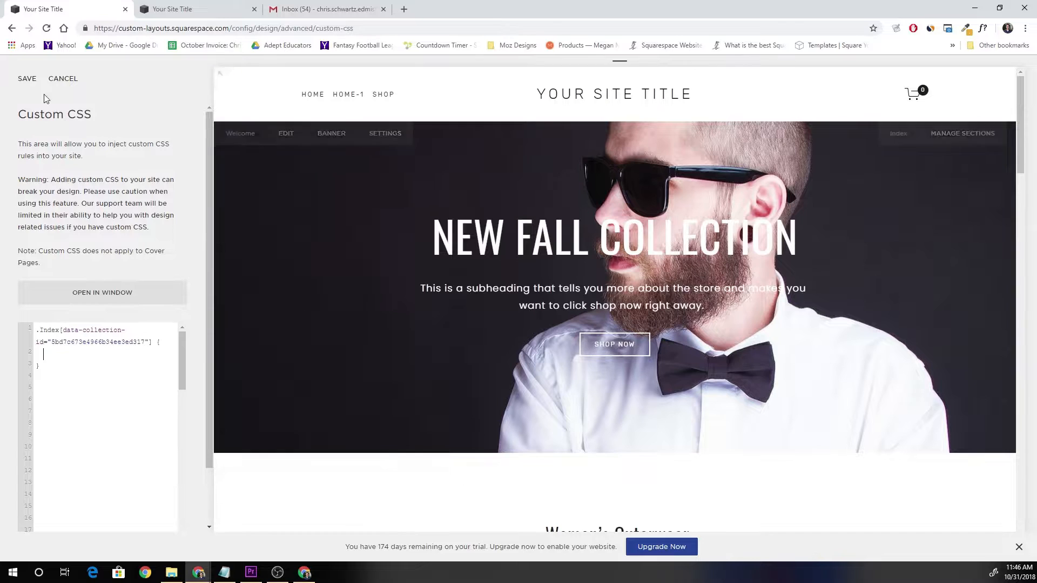
click(27, 78)
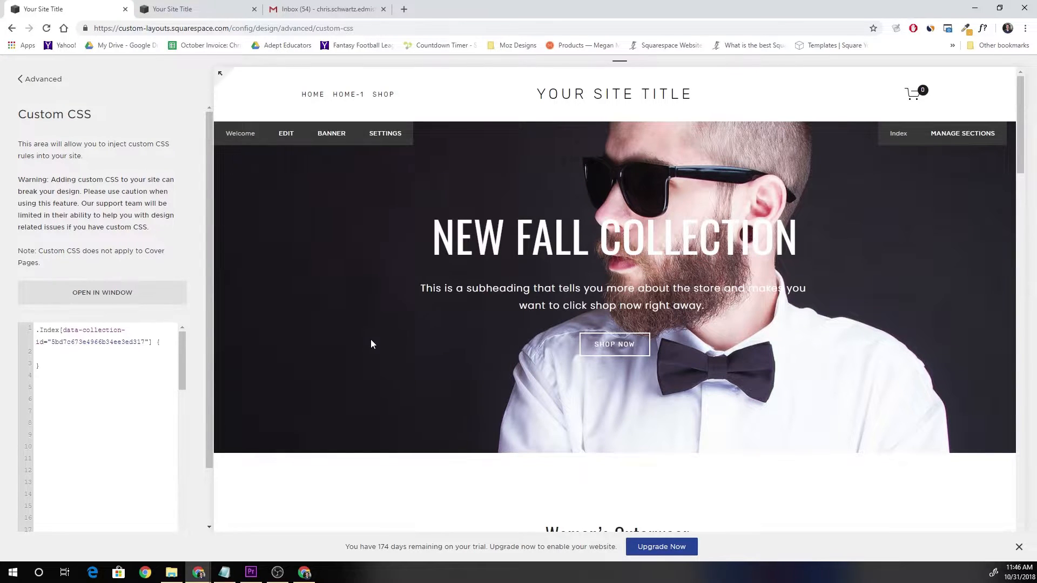
Add display: flex to the .Index rule and check the section arrangement in the preview.
click(83, 357)
text(display)
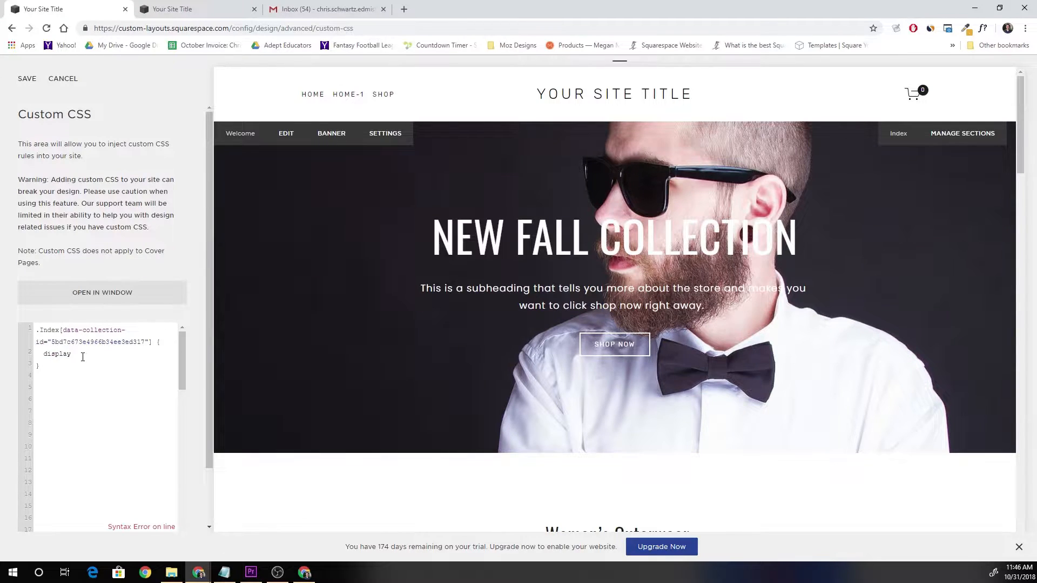
text(: flex)
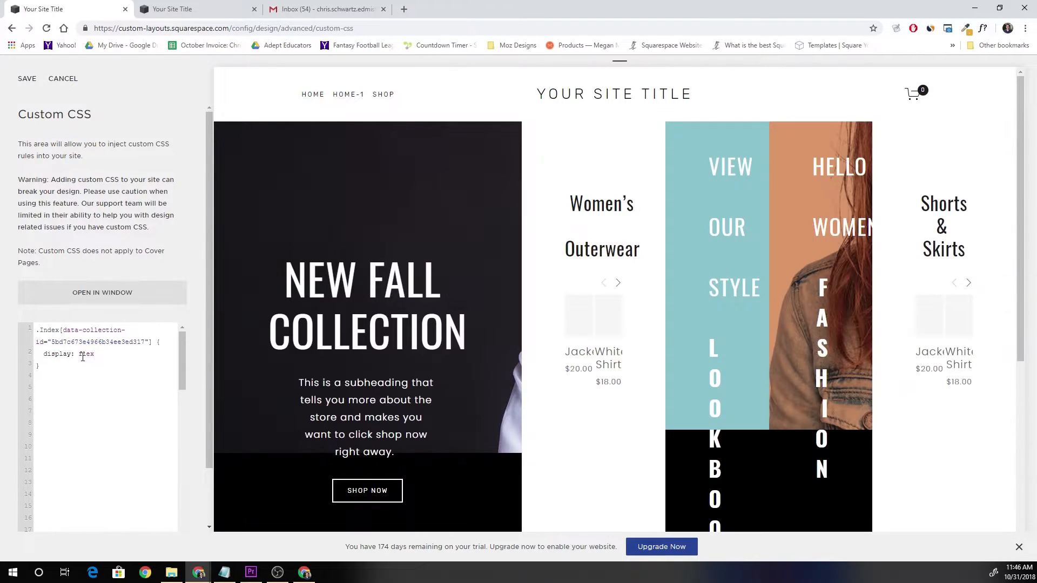
scroll(455, 300, down, 3)
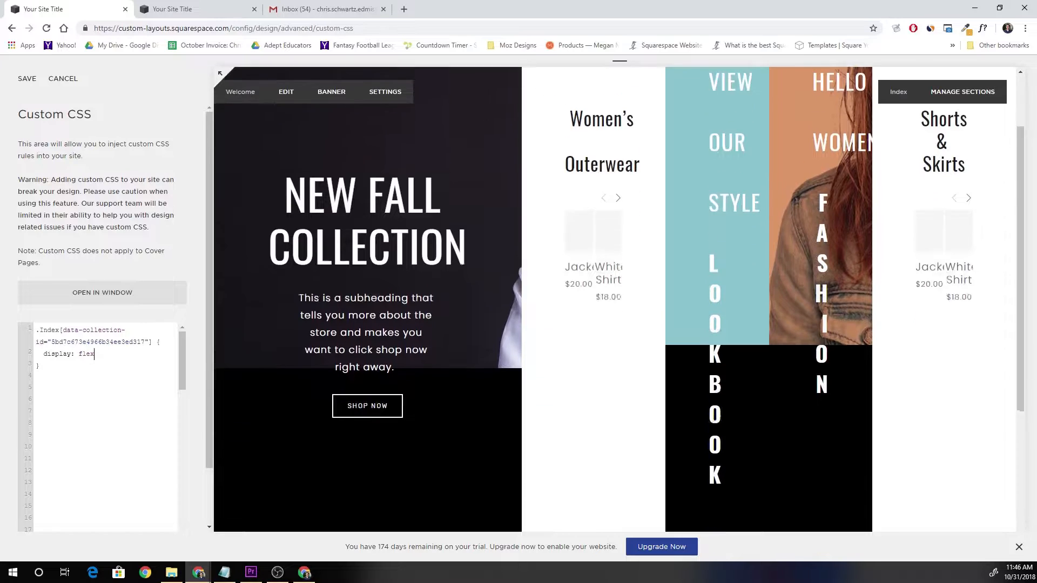
scroll(456, 301, up, 3)
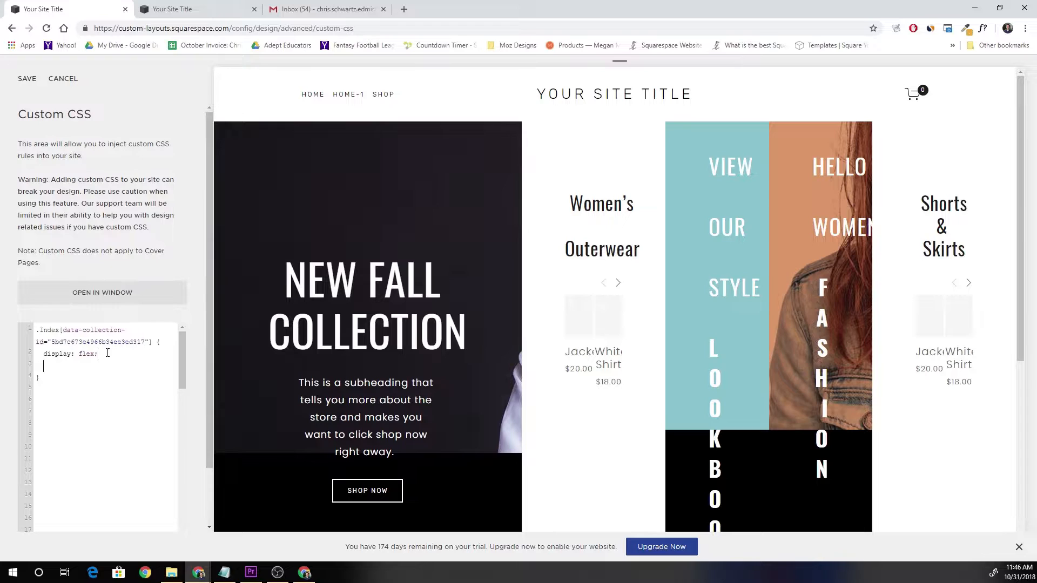
Add display: -webkit-flex; and flex-wrap: wrap; to the .Index rule and check the wrapped sections in the preview.
key(alt+Tab)
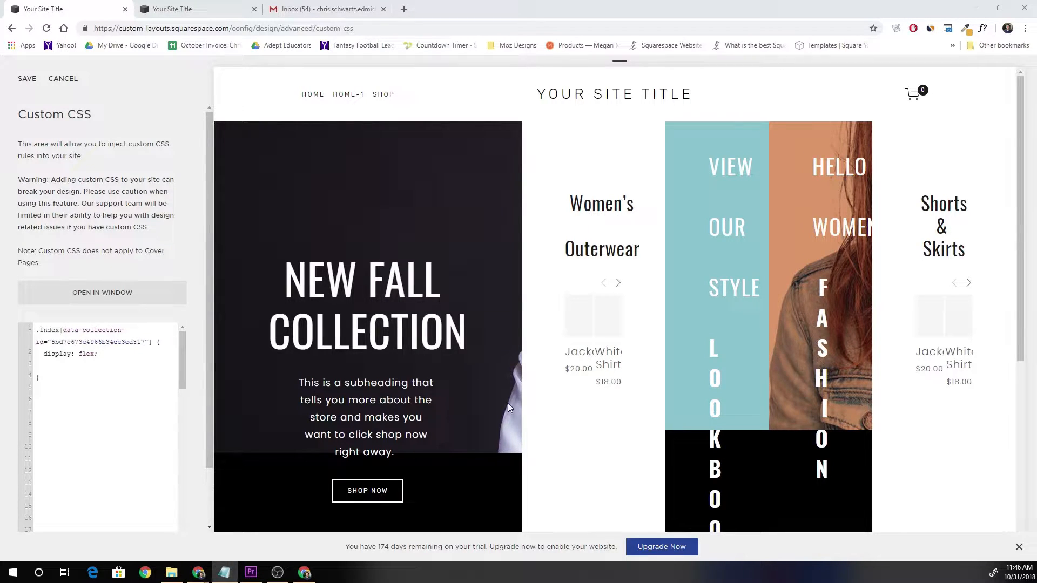
click(58, 366)
text(display: -webkit-flex;)
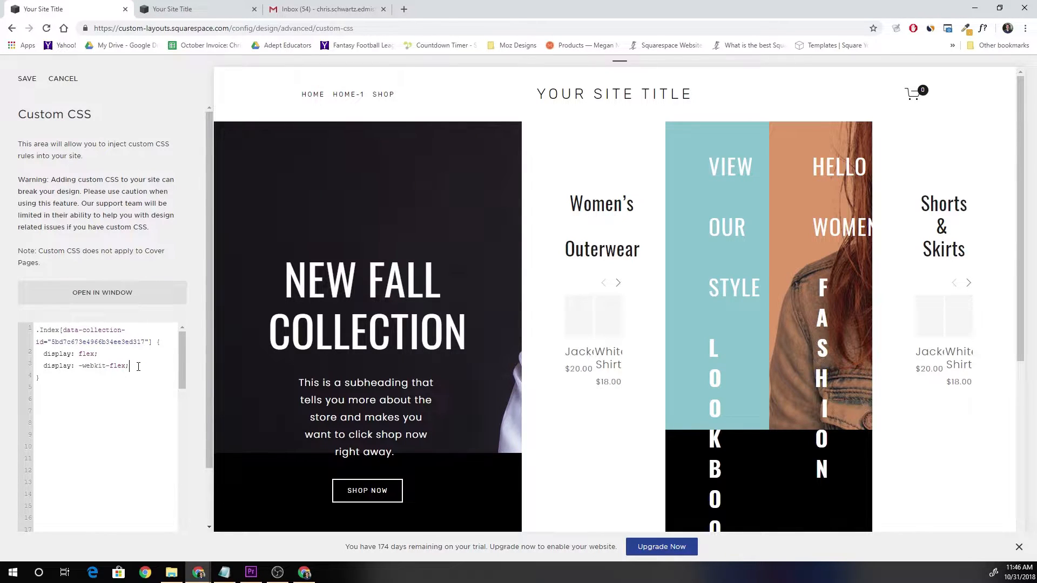
text(flex-wrap: wrap;)
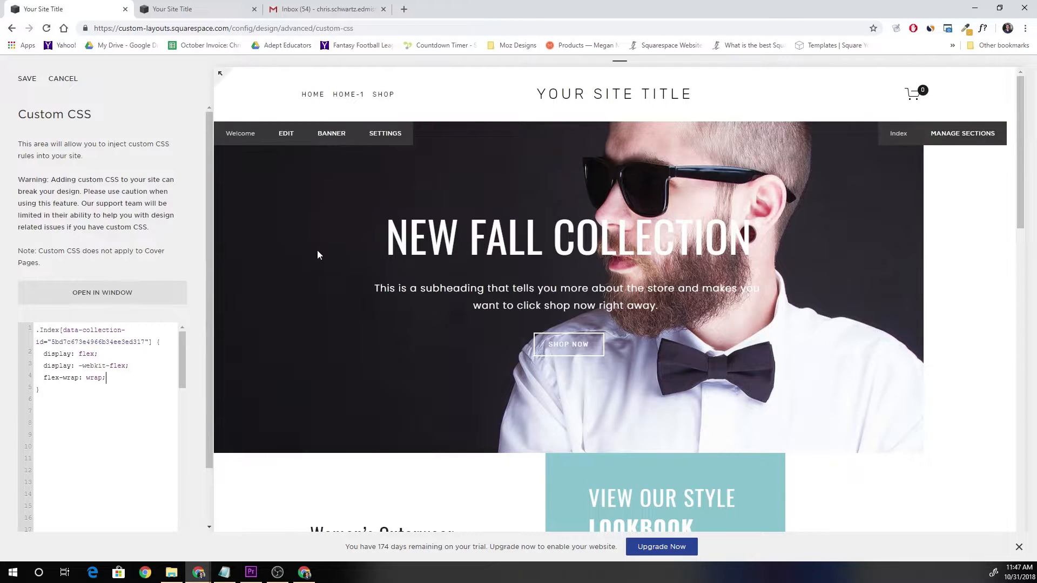
scroll(339, 292, down, 4)
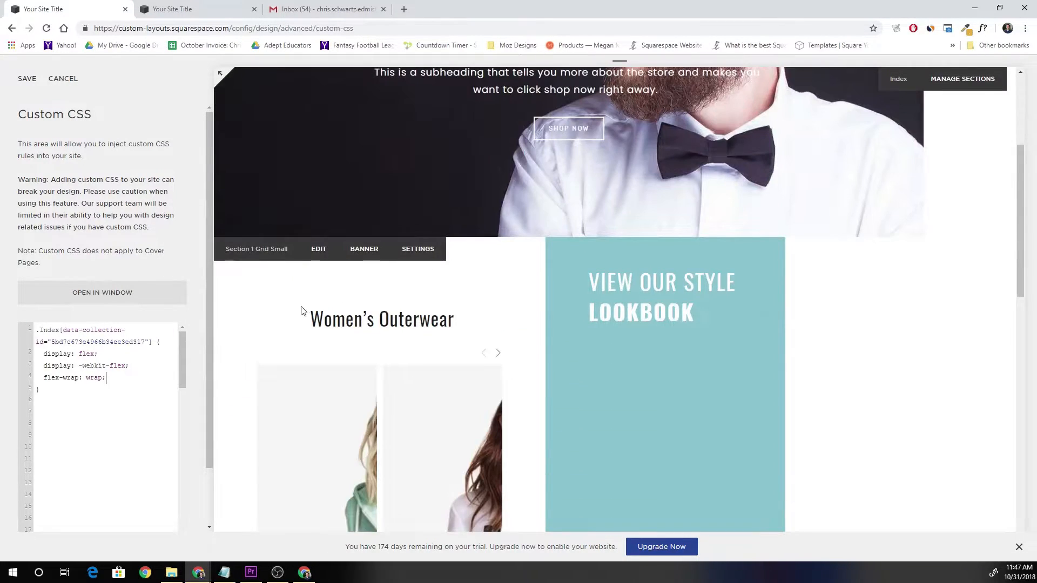
scroll(294, 305, up, 3)
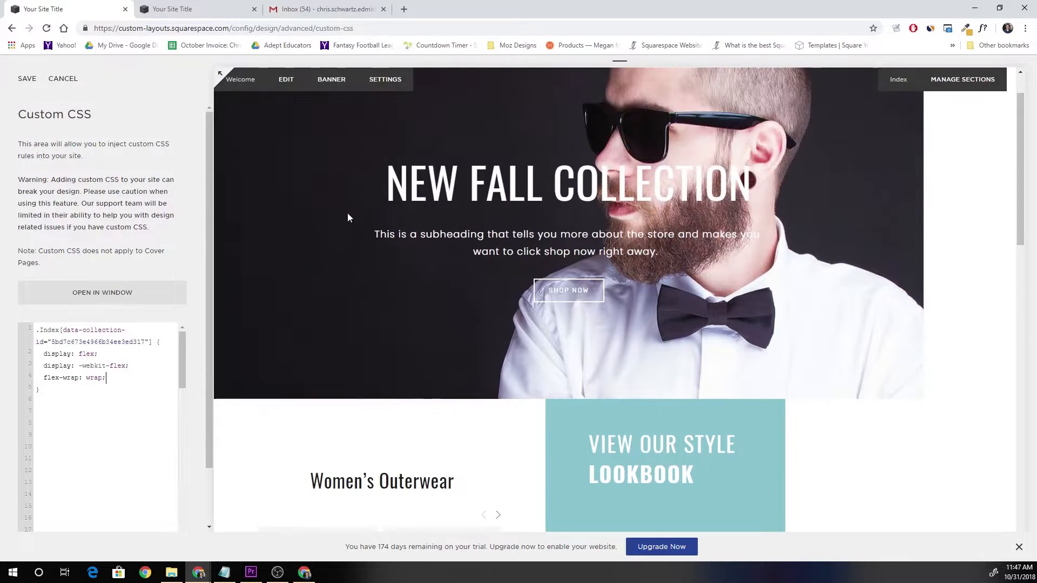
Examine how the wrapped index sections are arranged and sized throughout the page preview.
scroll(769, 312, up, 1)
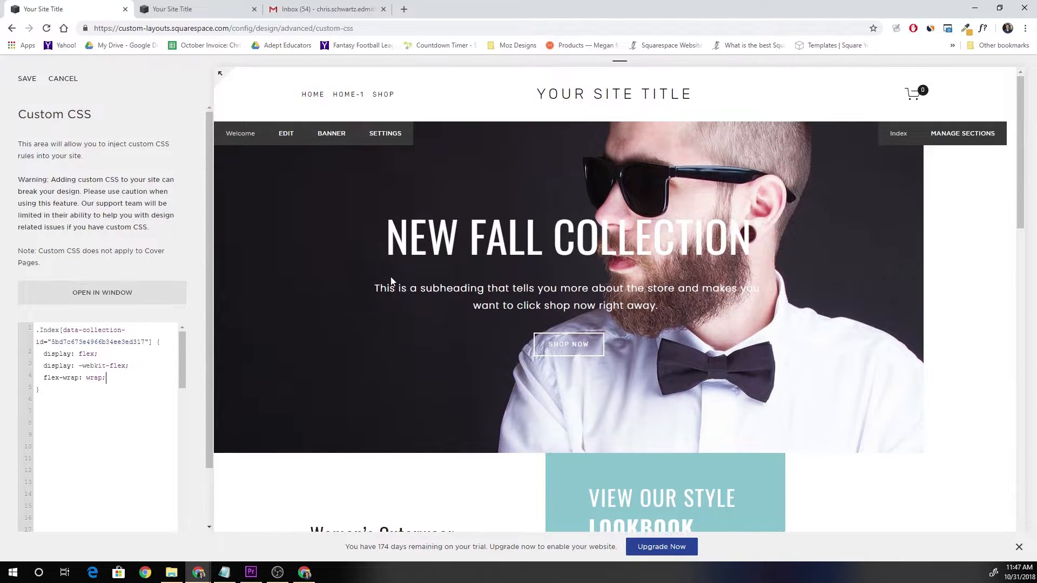
scroll(374, 265, down, 5)
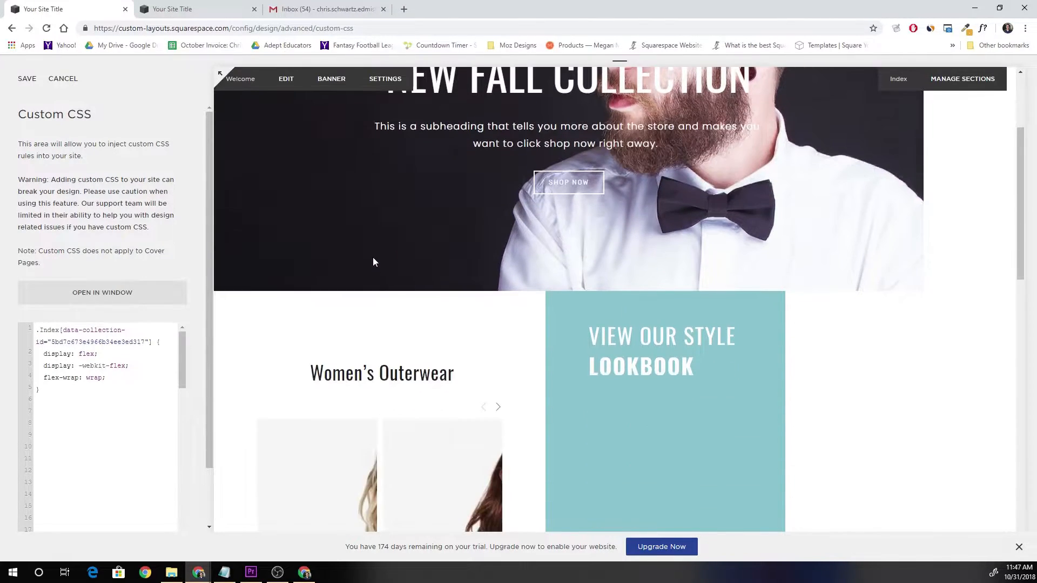
scroll(542, 270, down, 10)
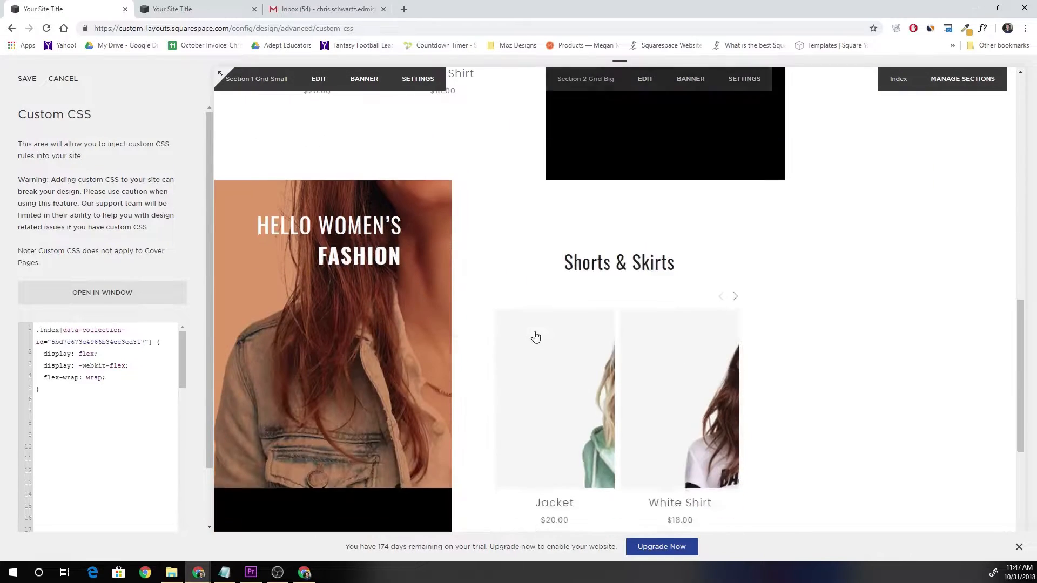
scroll(465, 357, up, 15)
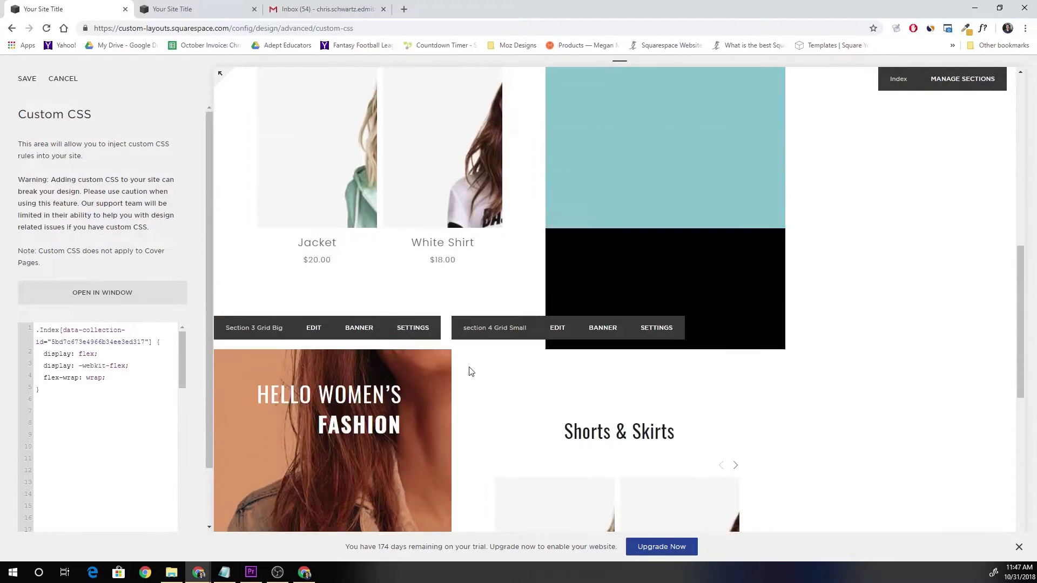
scroll(494, 364, up, 1)
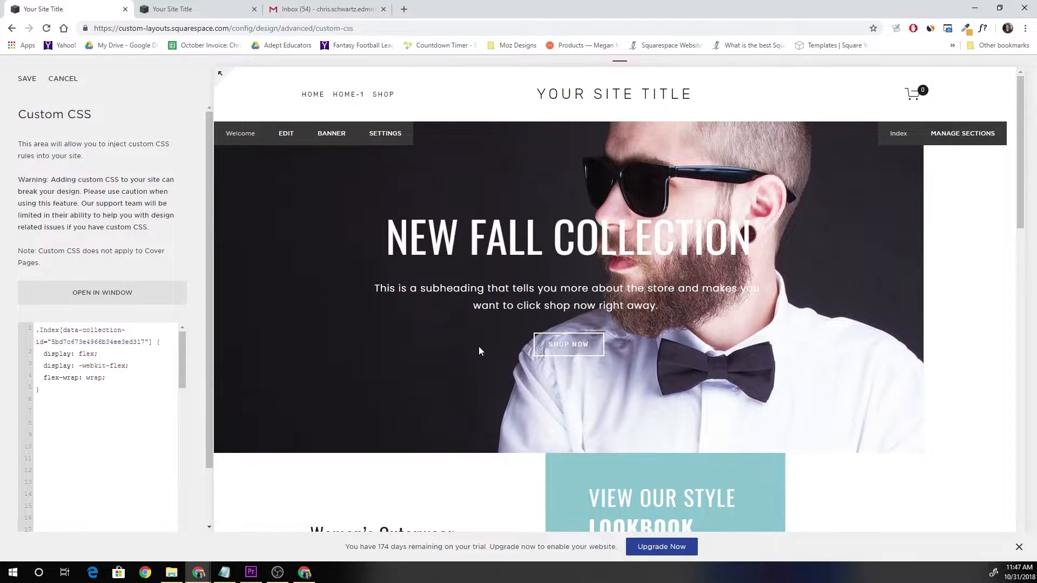
scroll(463, 372, down, 3)
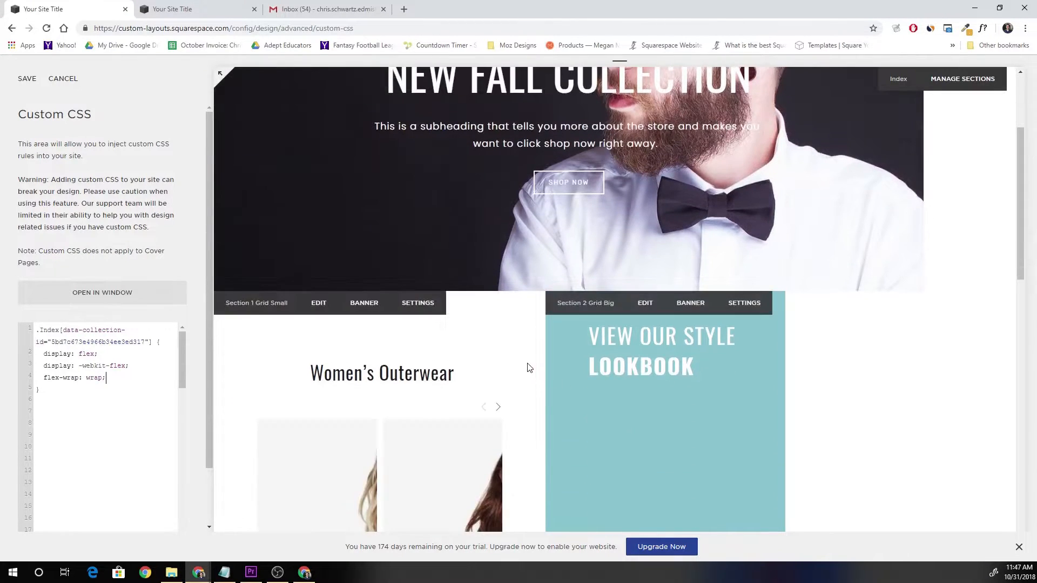
scroll(525, 374, up, 3)
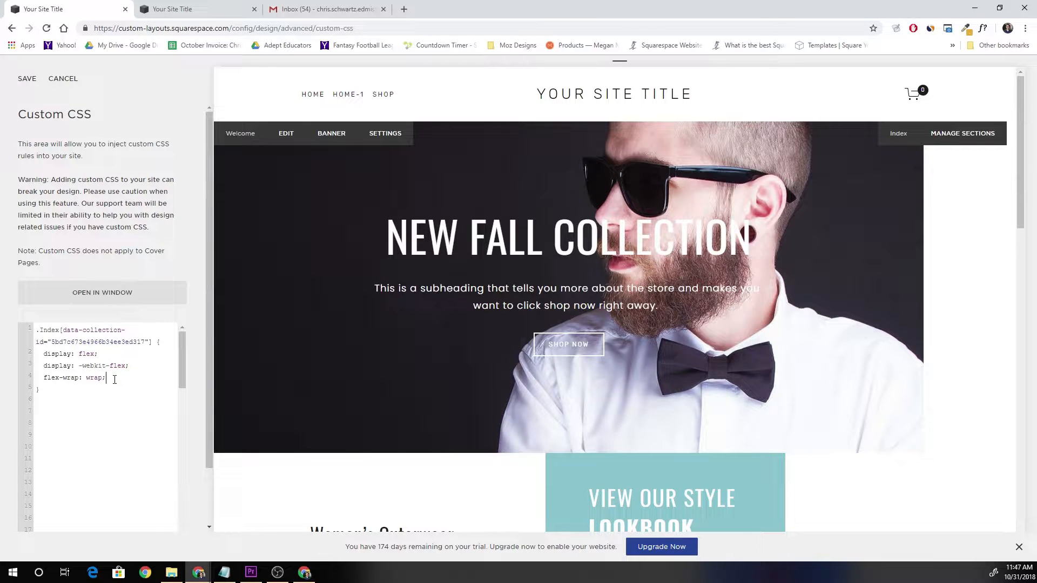
Add -webkit-flex-wrap: wrap; to the .Index rule in the custom CSS.
key(alt+Tab)
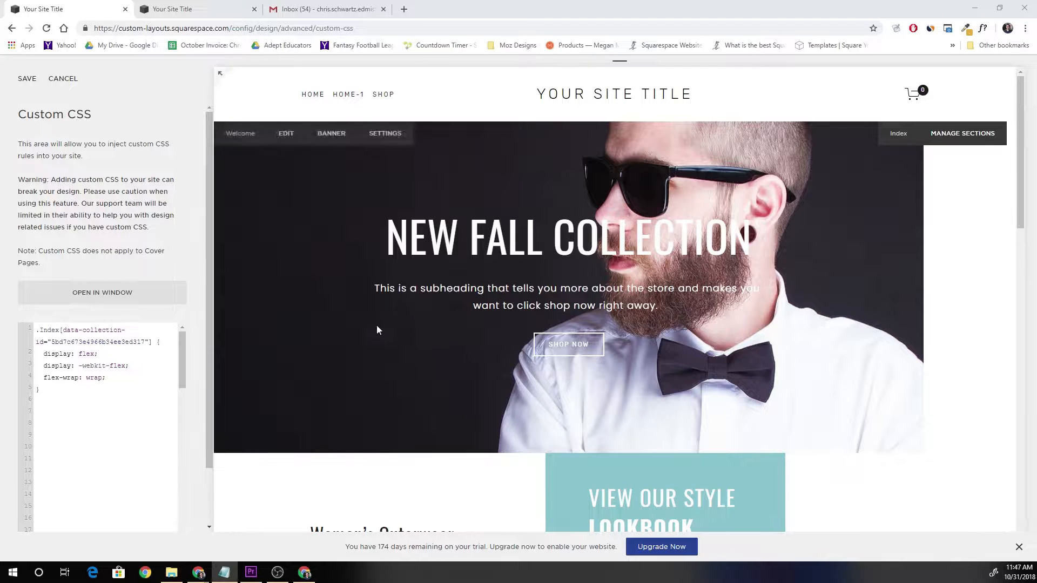
click(109, 377)
text(-webkit-flex-wrap: wrap;)
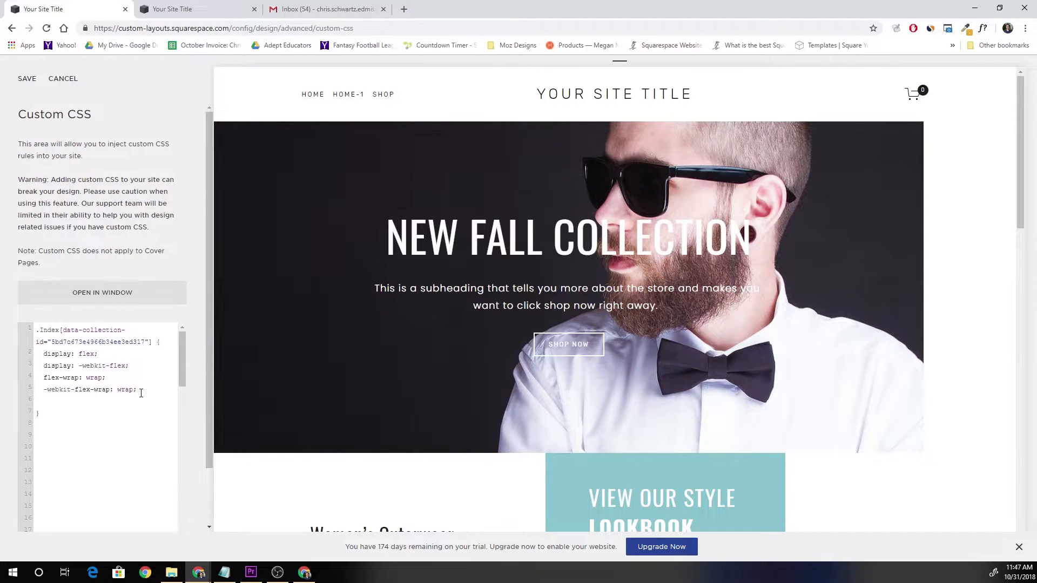
Nest an .Index-page rule with width: 100%; inside the .Index rule and save the custom CSS.
click(52, 406)
text(>index)
text(-page)
click(52, 413)
key(BackSpace)
key(BackSpace)
text(.I)
click(67, 429)
text(width: 100%)
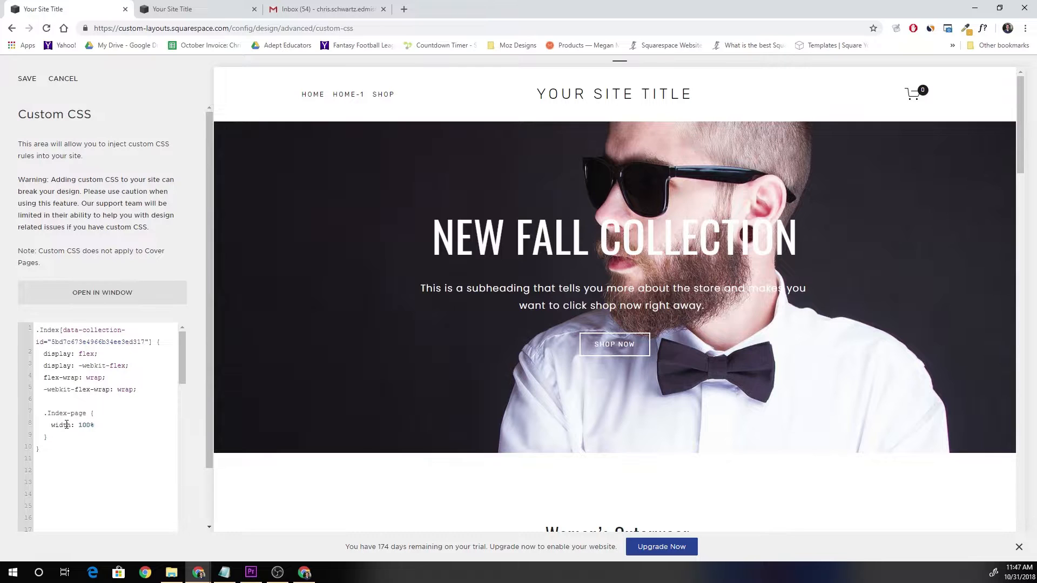
text(;)
click(27, 79)
Examine the index sections in the preview with the .Index-page width applied, including the section names.
scroll(423, 247, down, 10)
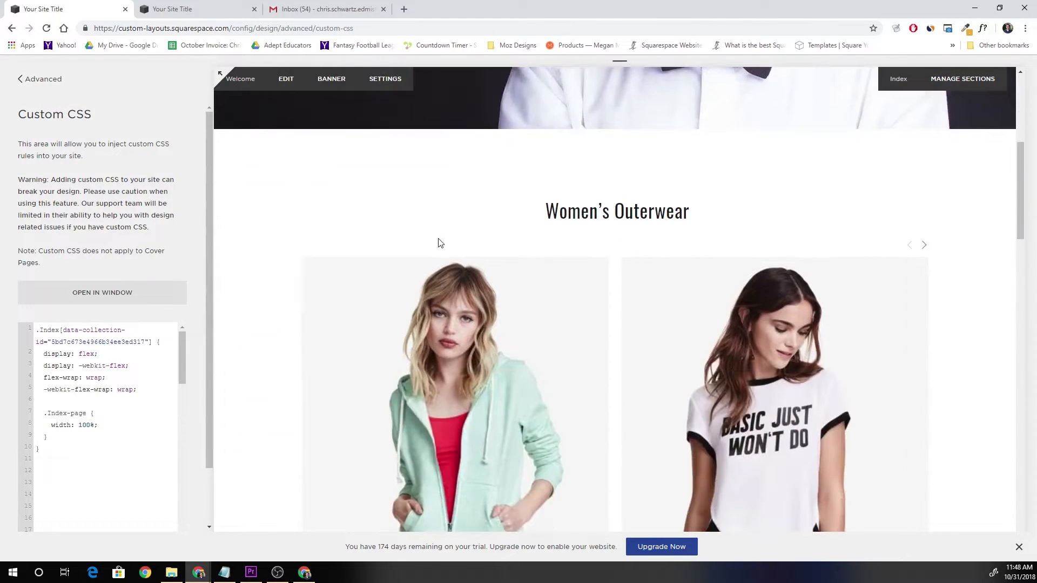
scroll(436, 251, down, 12)
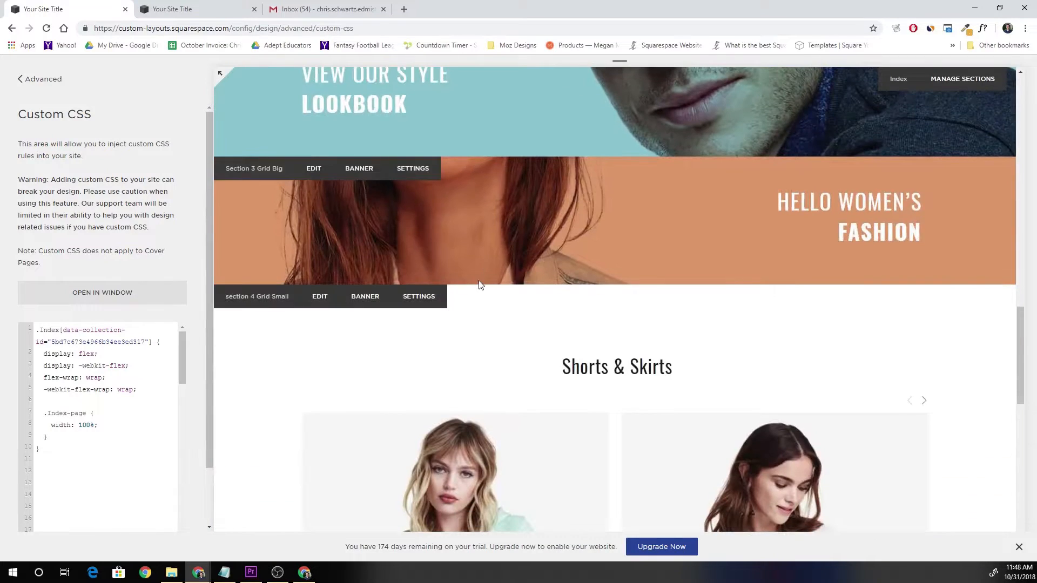
scroll(493, 326, down, 2)
scroll(298, 363, up, 20)
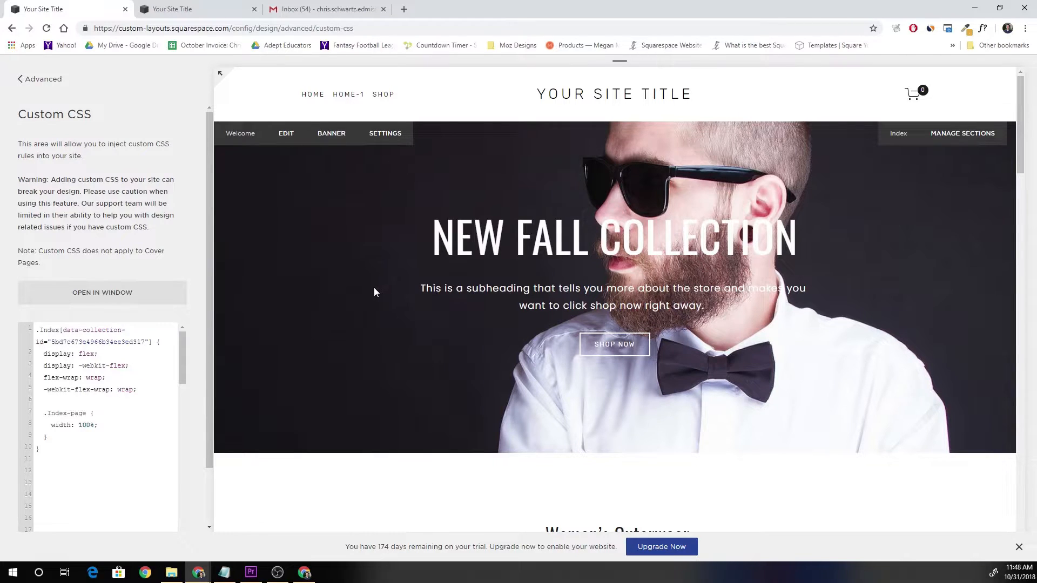
scroll(376, 292, down, 3)
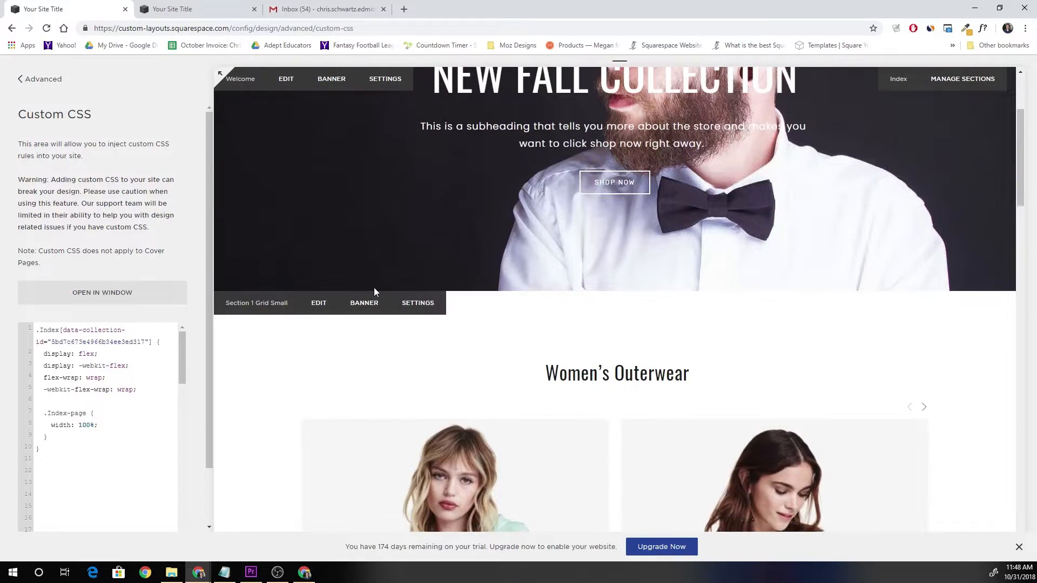
scroll(297, 362, down, 1)
scroll(294, 378, down, 2)
scroll(286, 389, down, 3)
scroll(270, 281, up, 4)
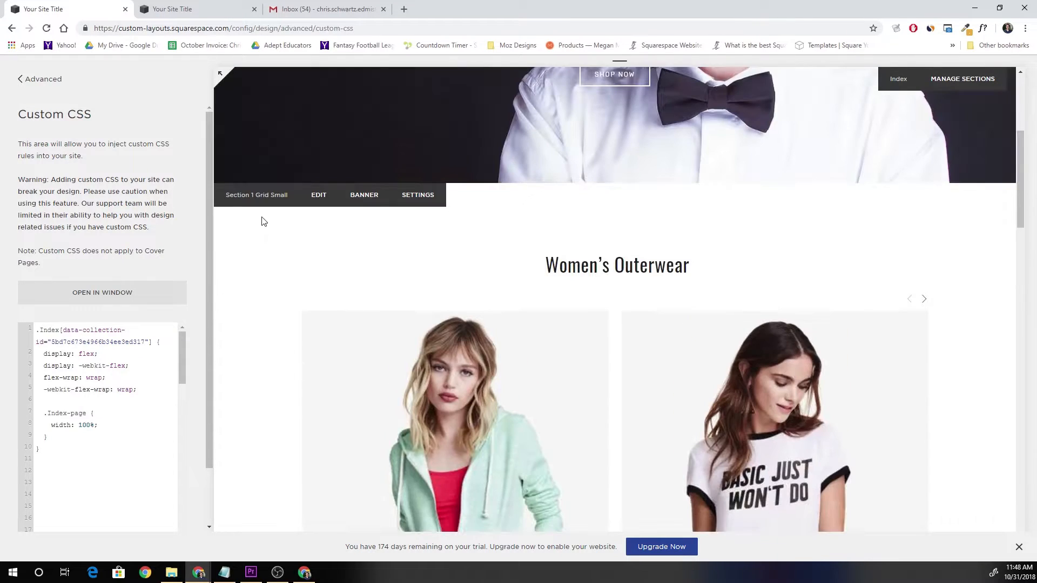
Add an empty section[id*="grid-small"] rule below the .Index-page rule, nested inside the .Index rule.
click(60, 437)
key(Return)
key(Return)
text(section)
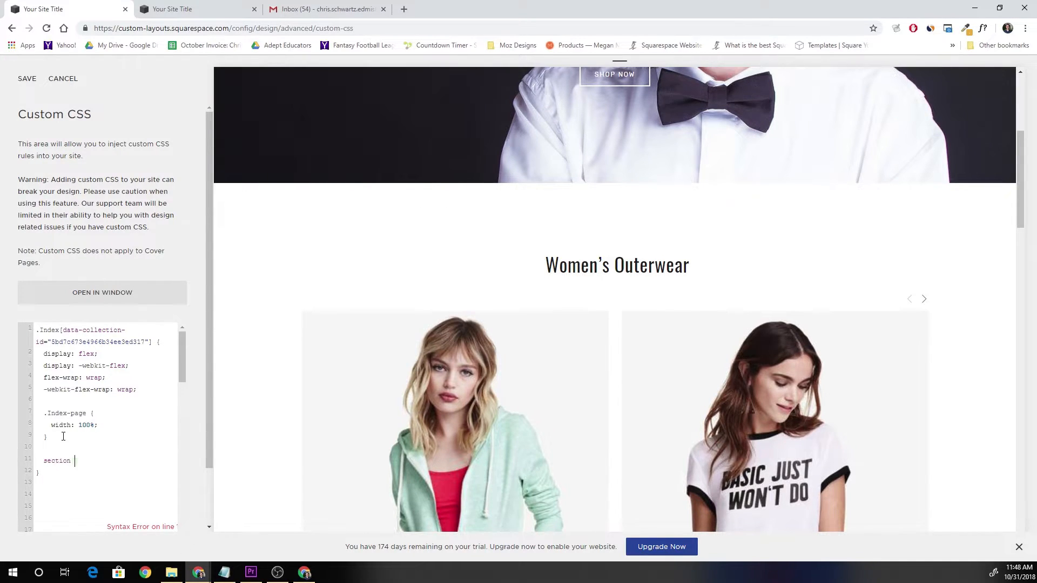
text([id])
text(*="g)
text(rid-small)
click(155, 458)
Set width: 30%; in the grid-small rule and check the small sections in the preview.
text(width: )
text(3)
text(05)
text(%)
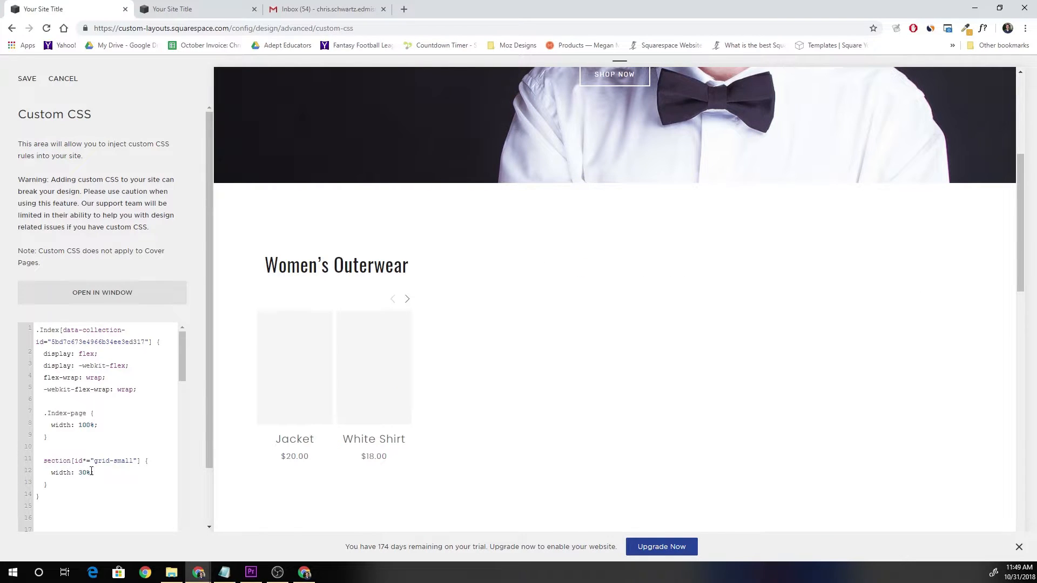
text(;)
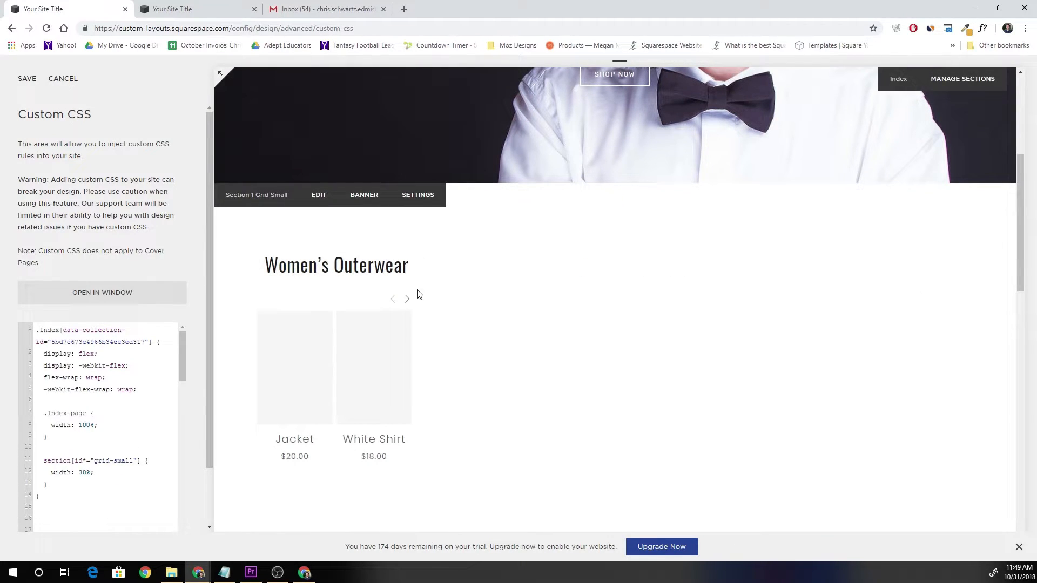
scroll(432, 324, down, 2)
scroll(414, 317, up, 2)
Duplicate the section[id*="grid-small"] rule directly below the original, inside the .Index rule.
scroll(99, 465, down, 1)
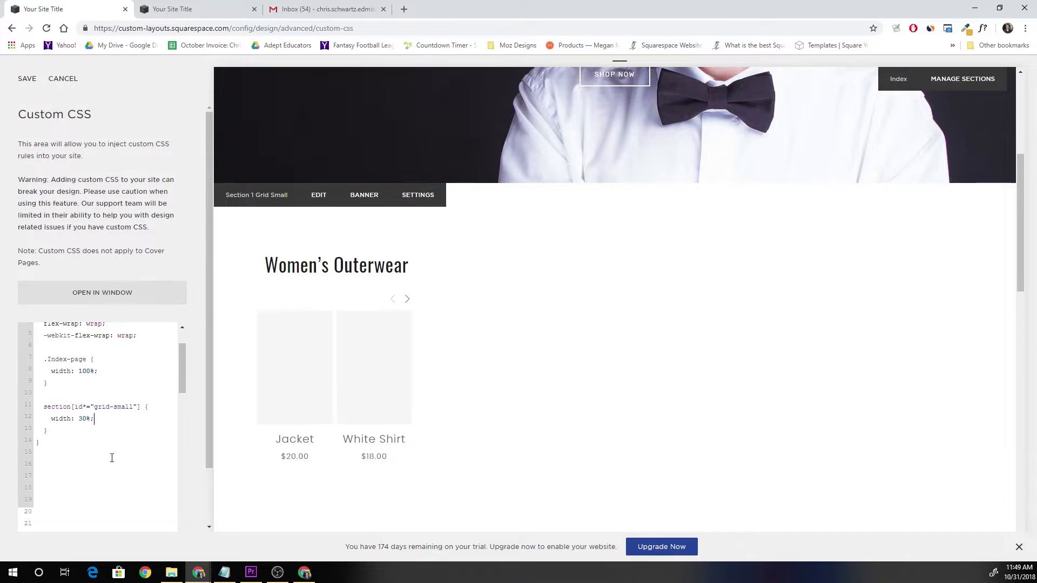
drag(47, 430, 44, 406)
key(ctrl+c)
click(66, 435)
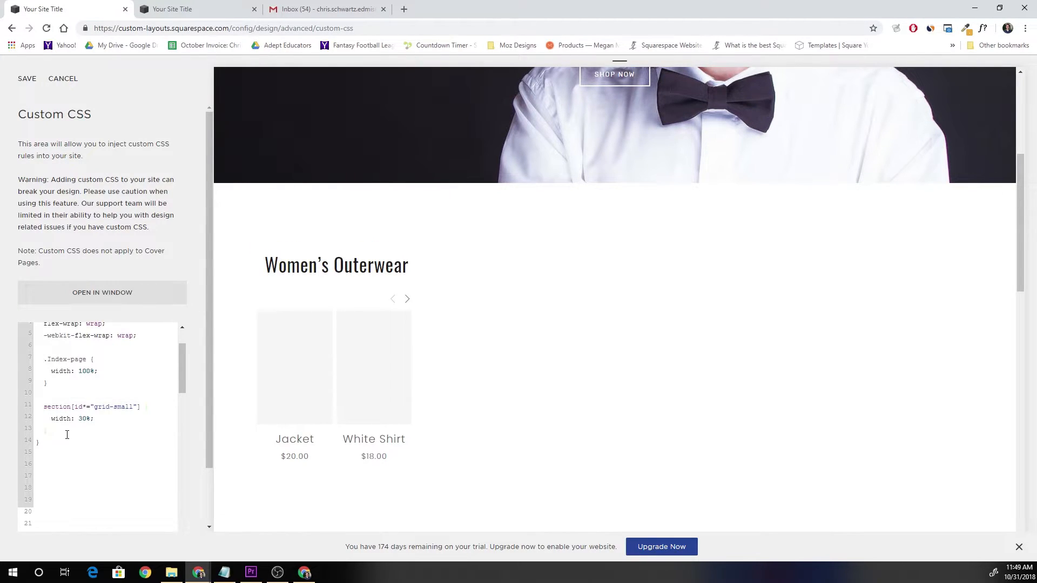
key(ctrl+v)
Change the copied rule's selector to grid-big, set its width to 70%, and save the custom CSS.
drag(134, 442, 115, 443)
text(big)
double_click(84, 454)
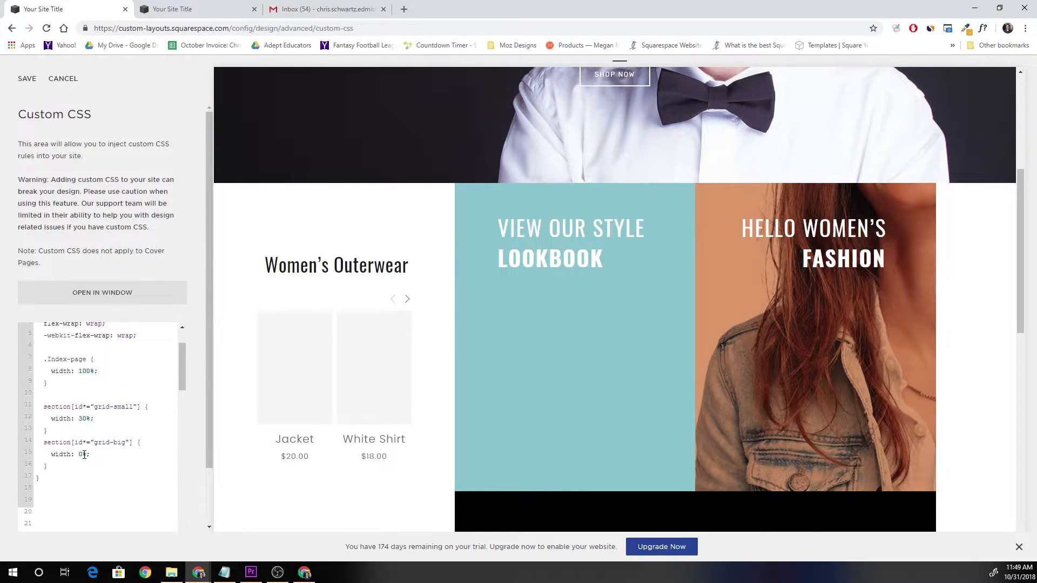
text(70)
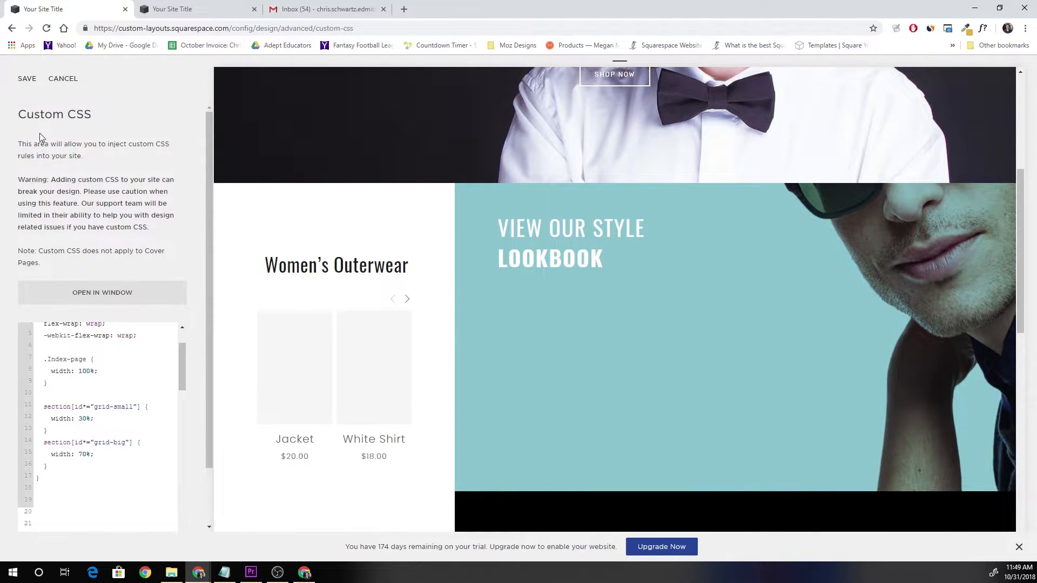
click(24, 79)
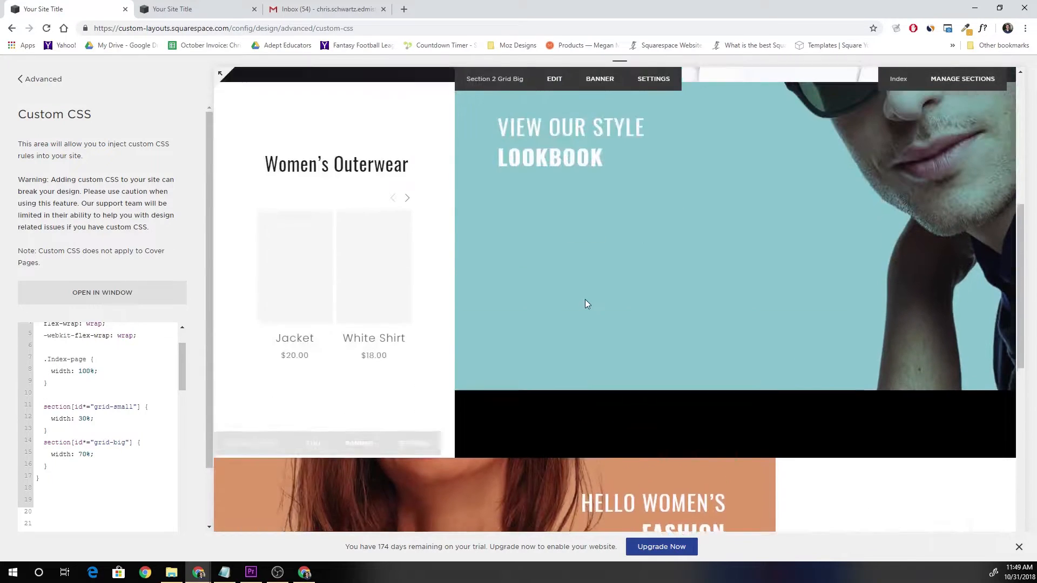
Reload the preview frame and check the arrangement of the small and big sections.
right_click(585, 299)
click(621, 444)
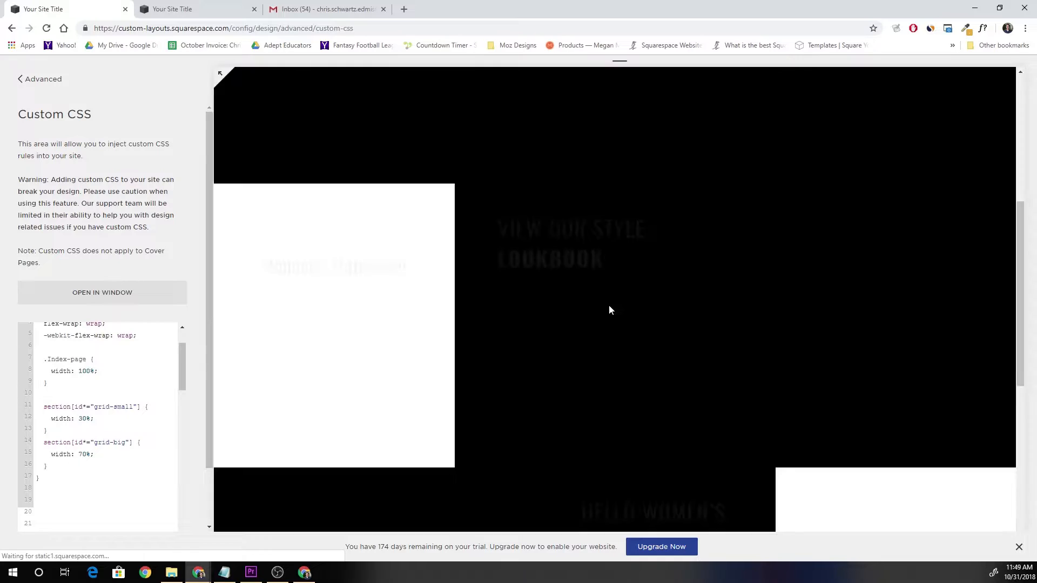
scroll(607, 320, up, 4)
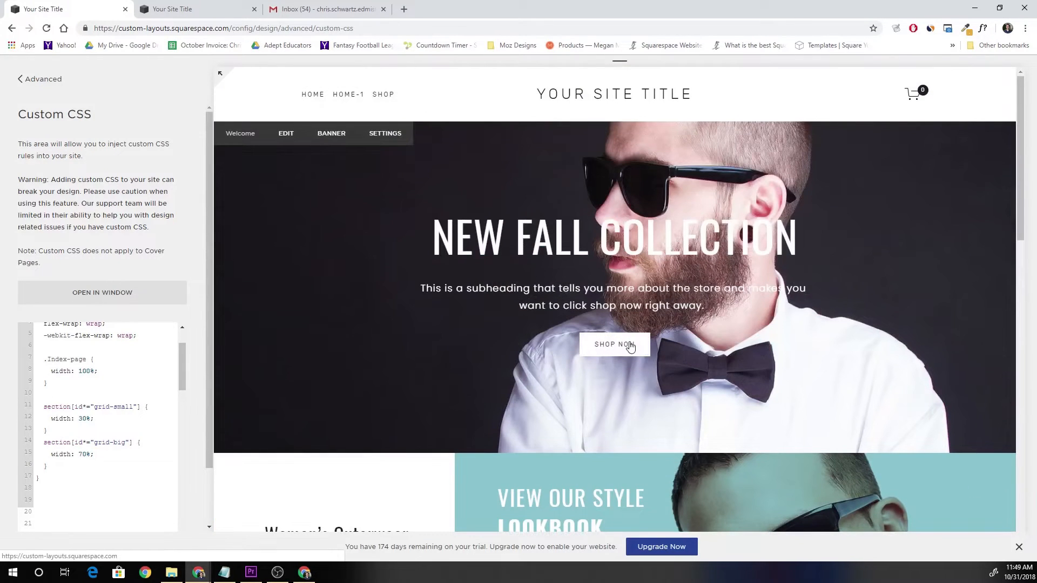
scroll(486, 249, down, 3)
scroll(487, 254, down, 6)
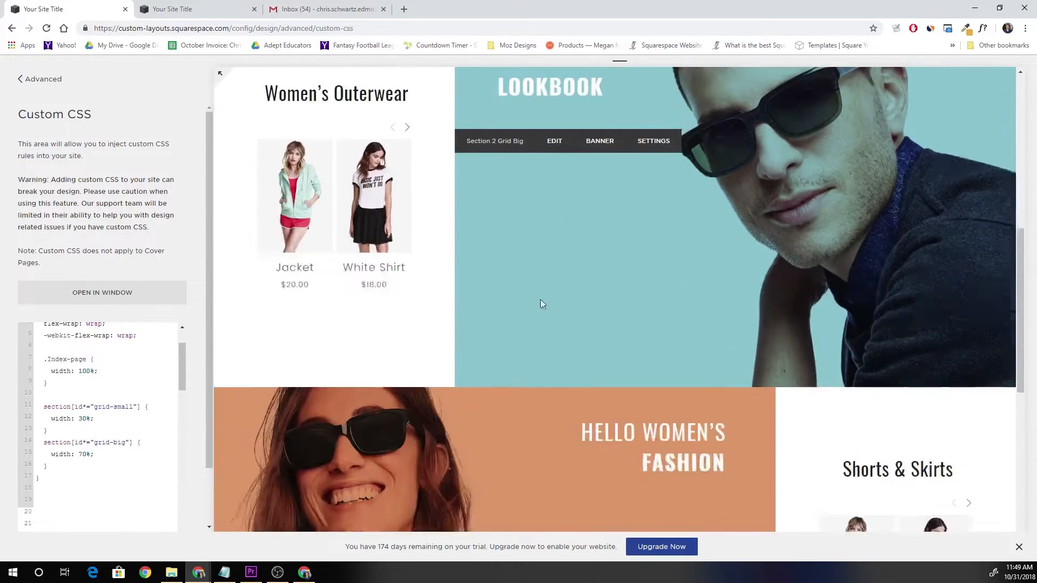
Review the complete custom CSS rules against the section layout in the preview.
scroll(134, 437, up, 2)
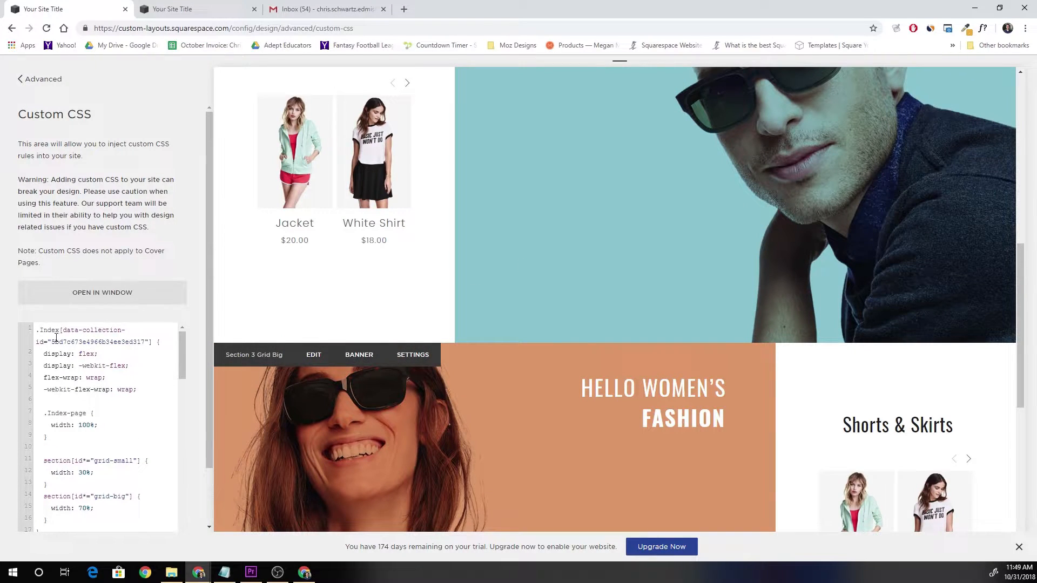
scroll(58, 336, down, 3)
scroll(97, 423, up, 2)
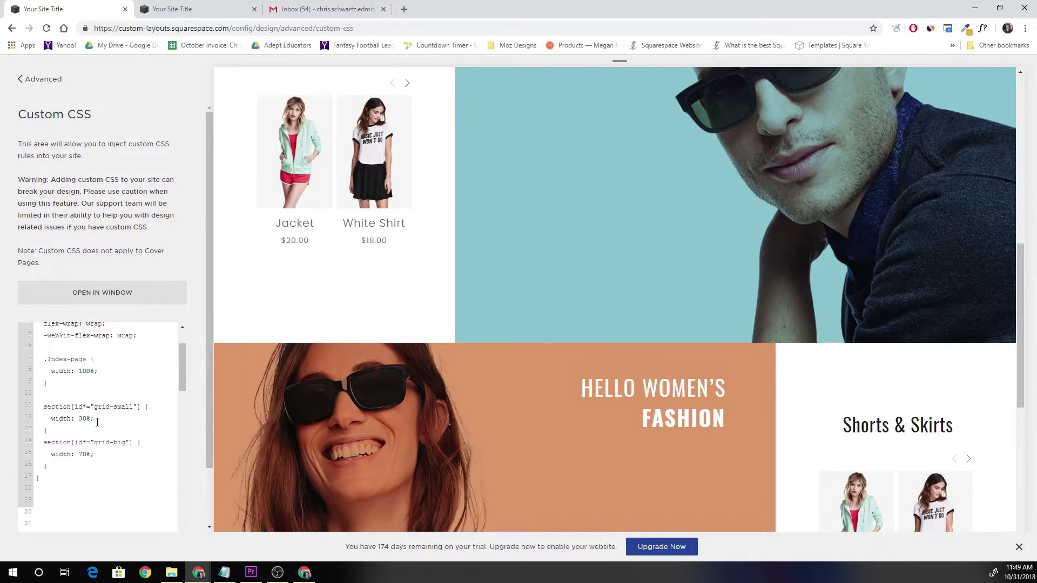
scroll(97, 423, up, 3)
scroll(553, 297, down, 6)
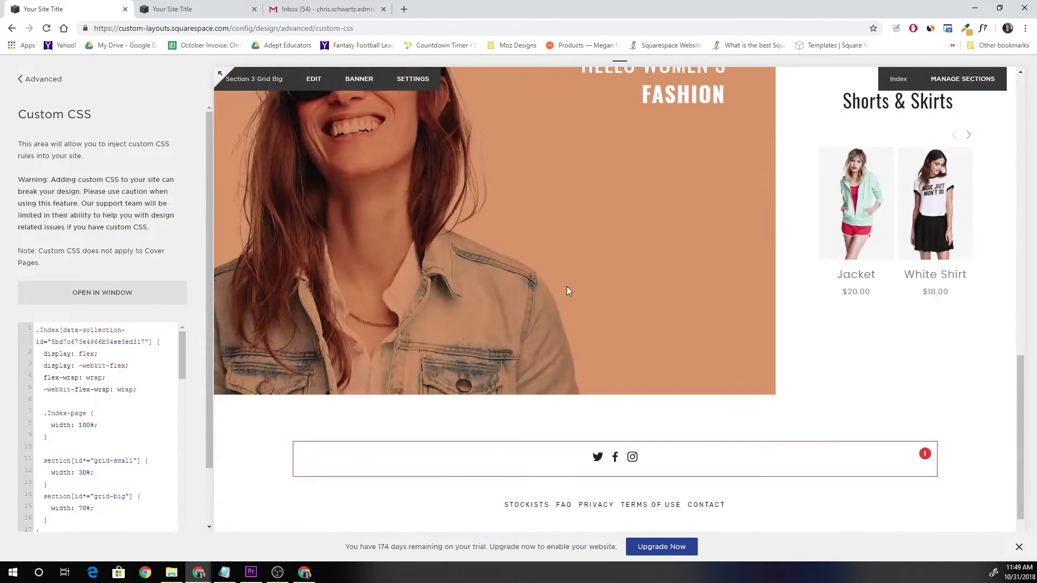
scroll(550, 324, up, 10)
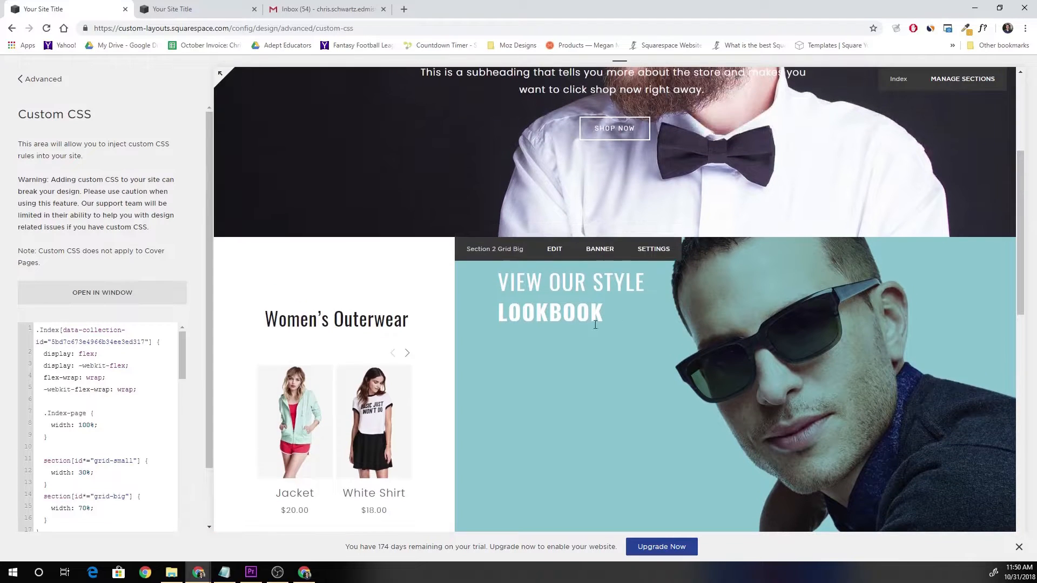
Inspect the Lookbook section in the developer tools, select its Index-page-content div, and move the DevTools window clear of the section.
right_click(592, 329)
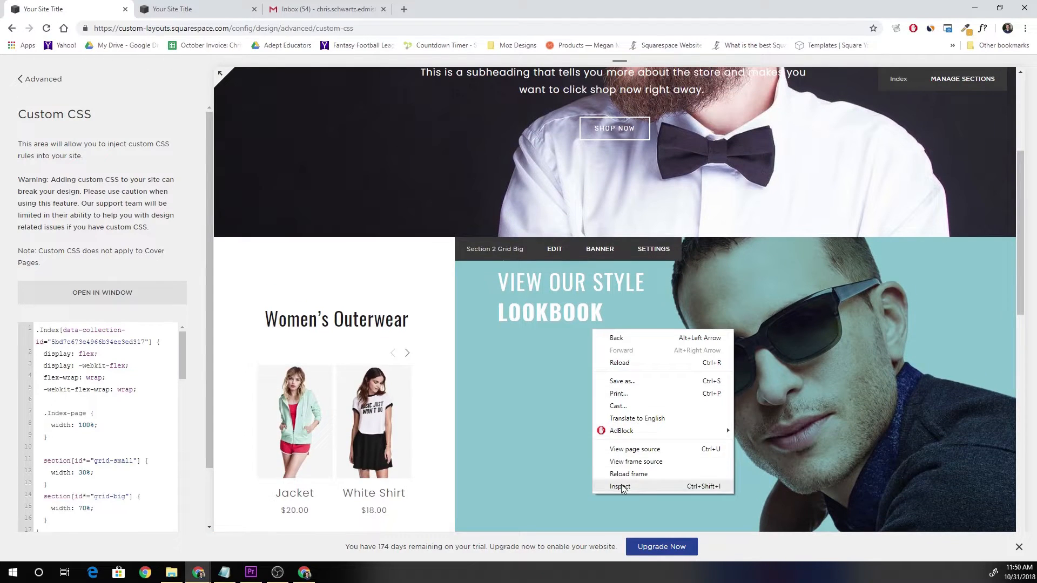
click(604, 487)
drag(677, 167, 170, 118)
drag(274, 117, 725, 383)
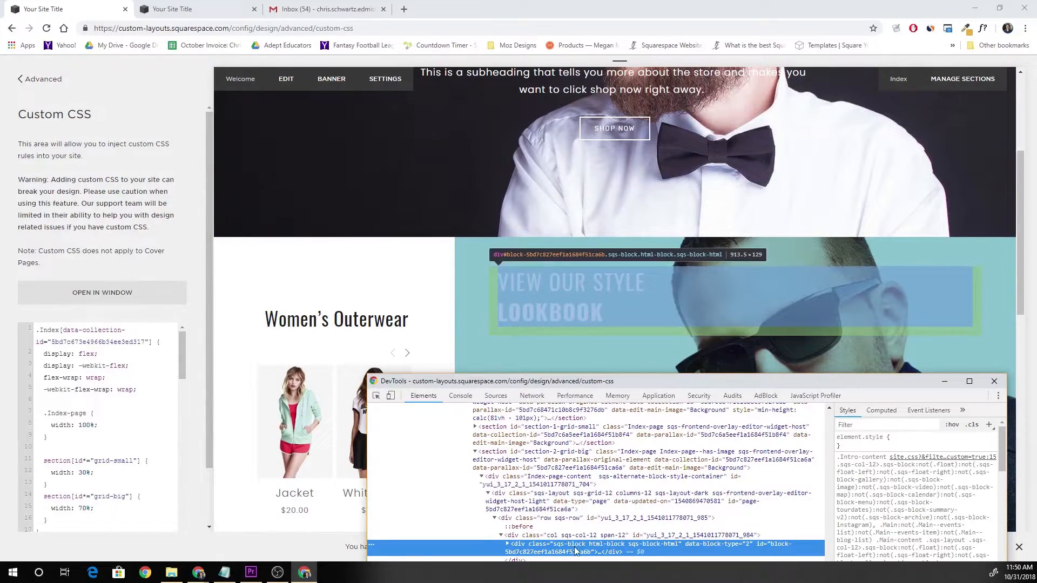
click(565, 478)
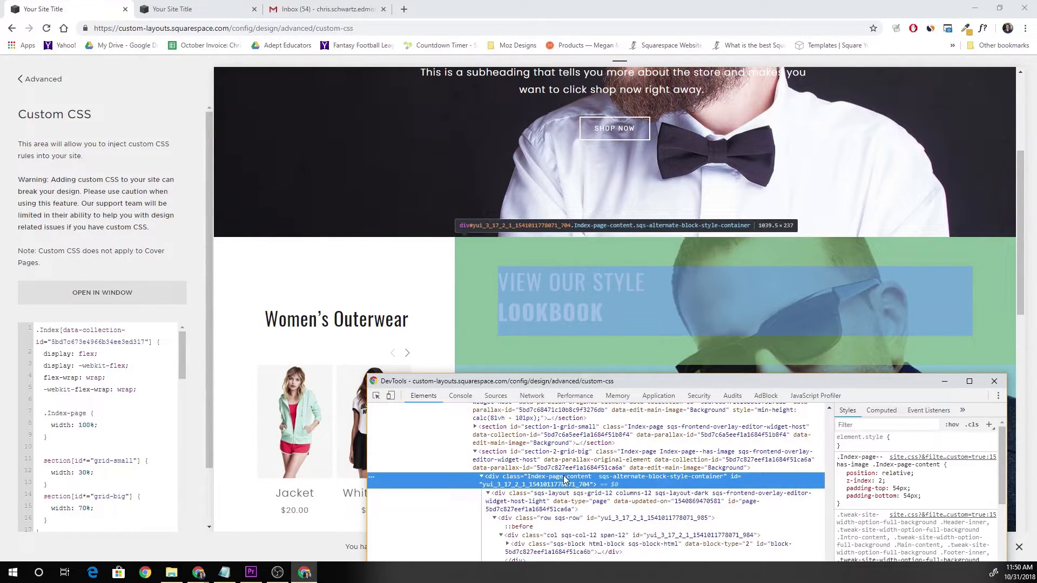
drag(610, 383, 548, 377)
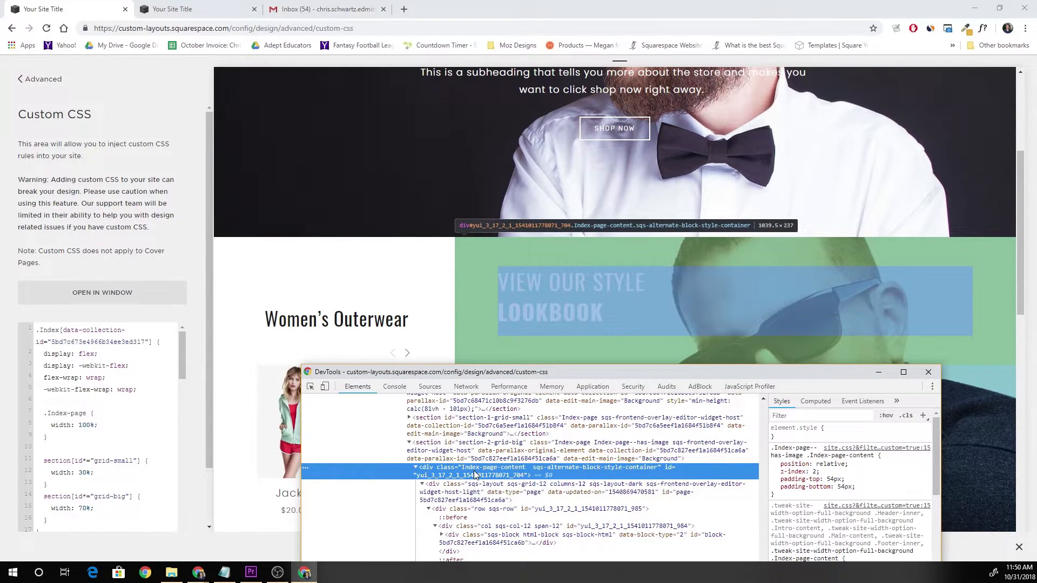
scroll(776, 293, down, 1)
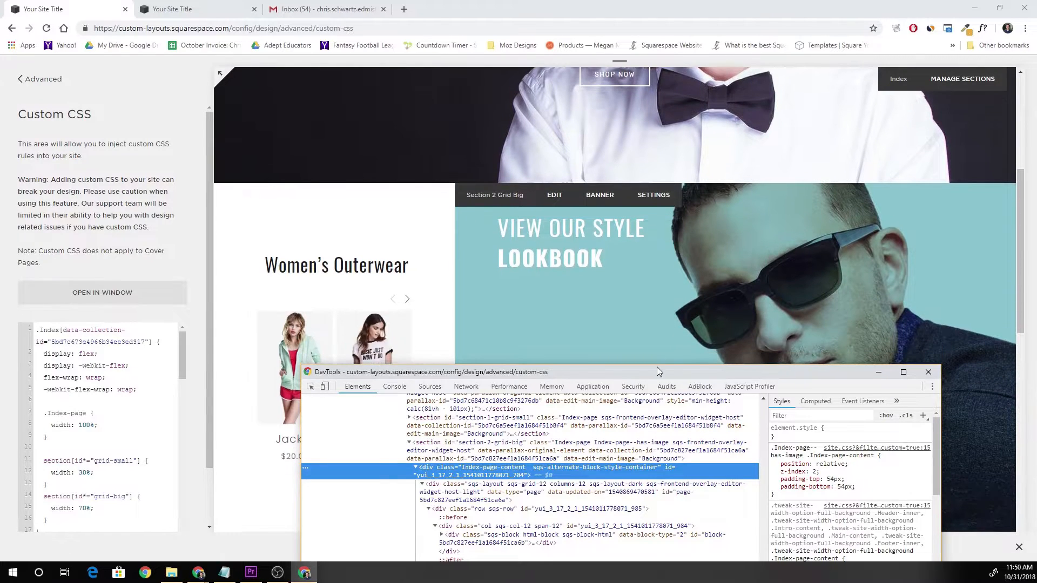
Close the developer tools and add a nested section rule with display: flex and align-items: center below the grid-big rule.
click(932, 373)
scroll(96, 428, down, 1)
scroll(92, 427, down, 1)
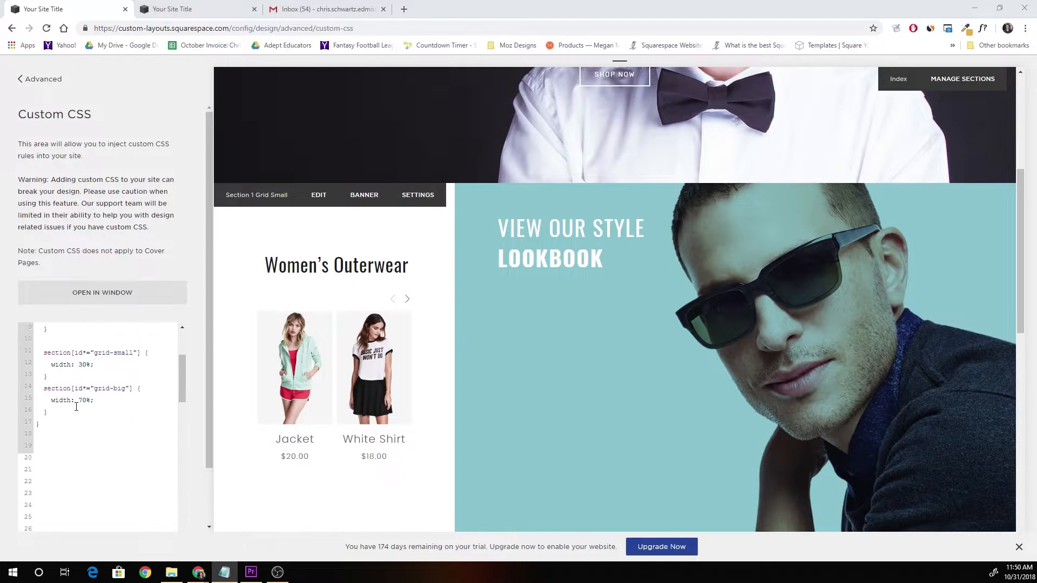
click(70, 412)
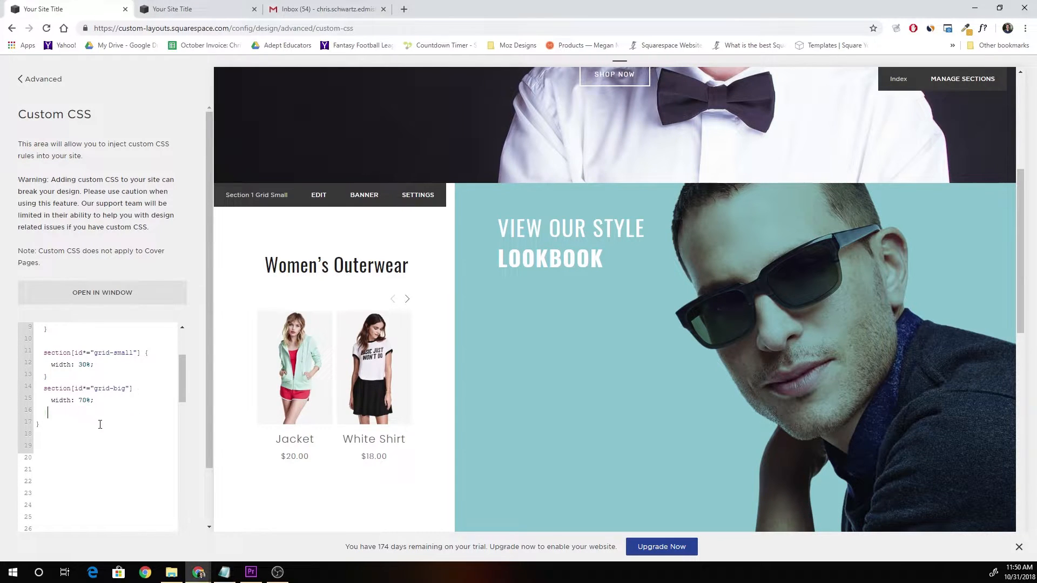
key(Return)
text(section )
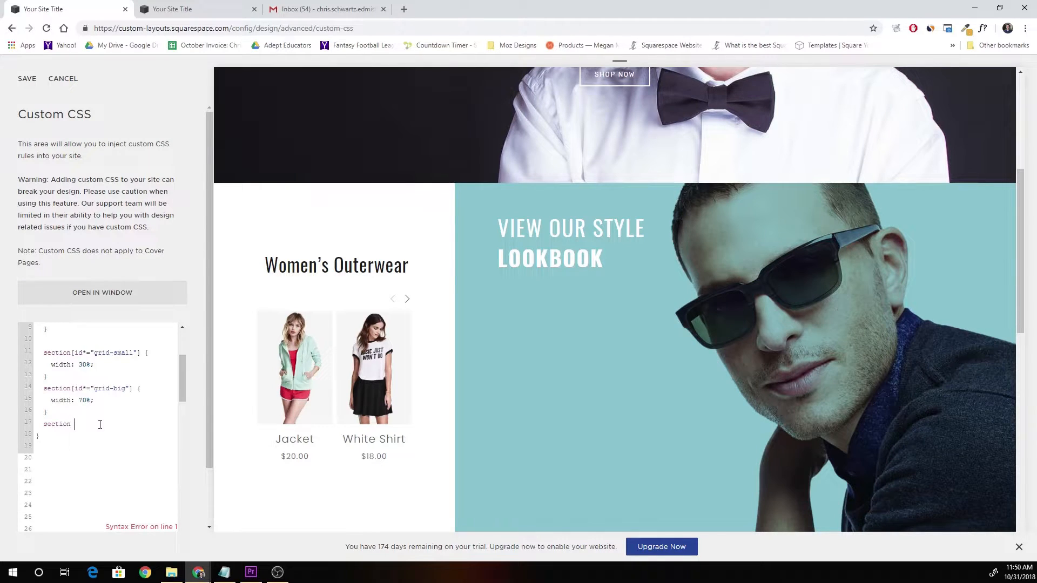
text({   display: flex)
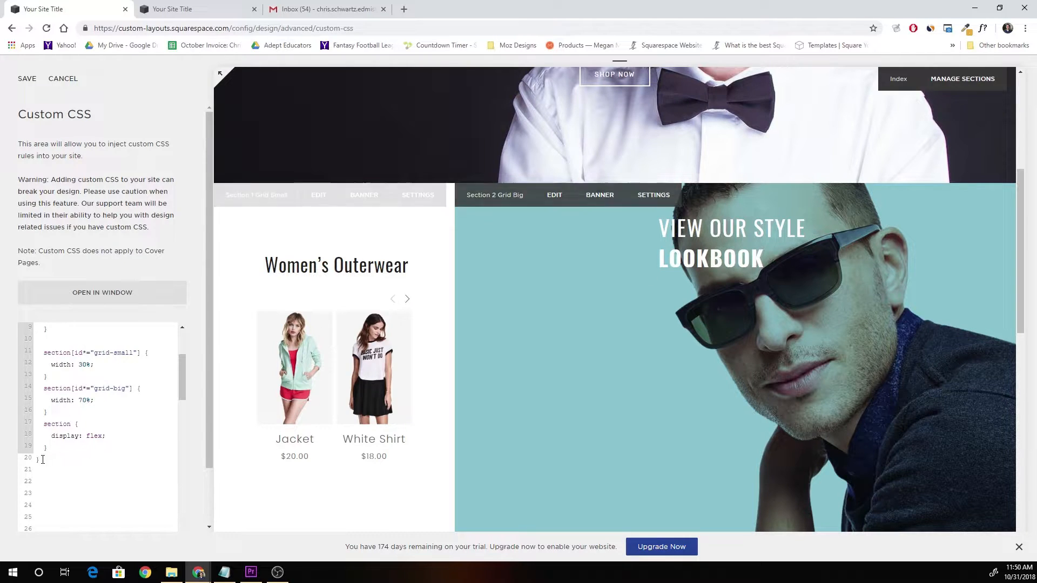
text(lign-items: center)
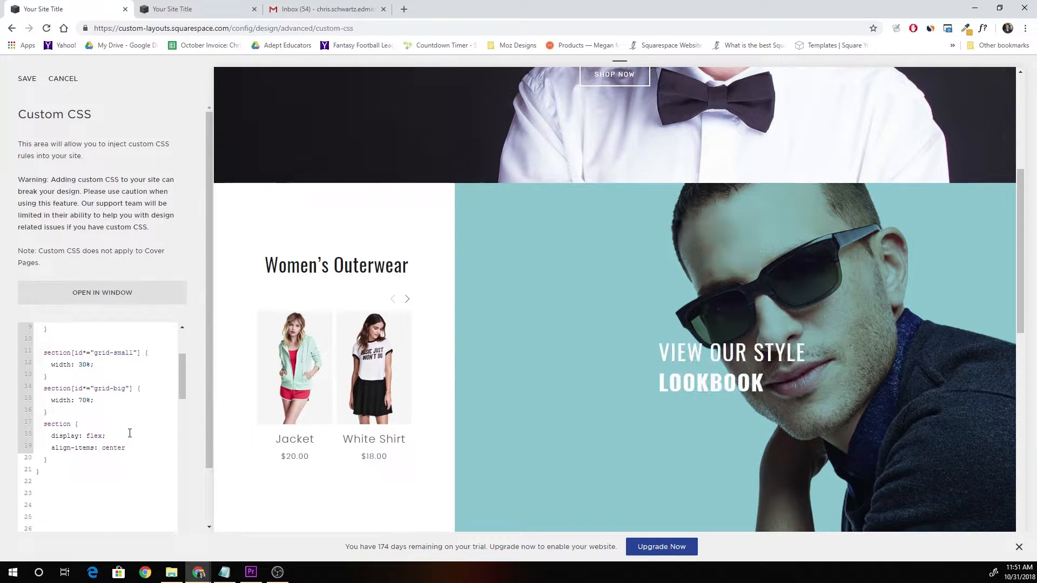
text(;)
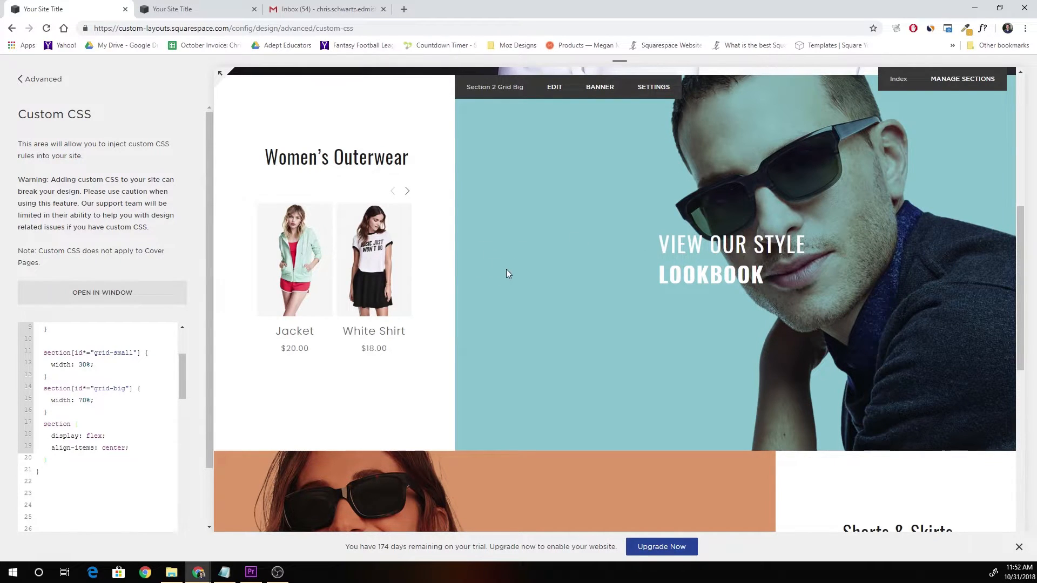
Add an .Index-page-content rule with width: 100% below the section rule, inside the index block.
click(78, 459)
text(})
key(Return)
text(.Index-page-content)
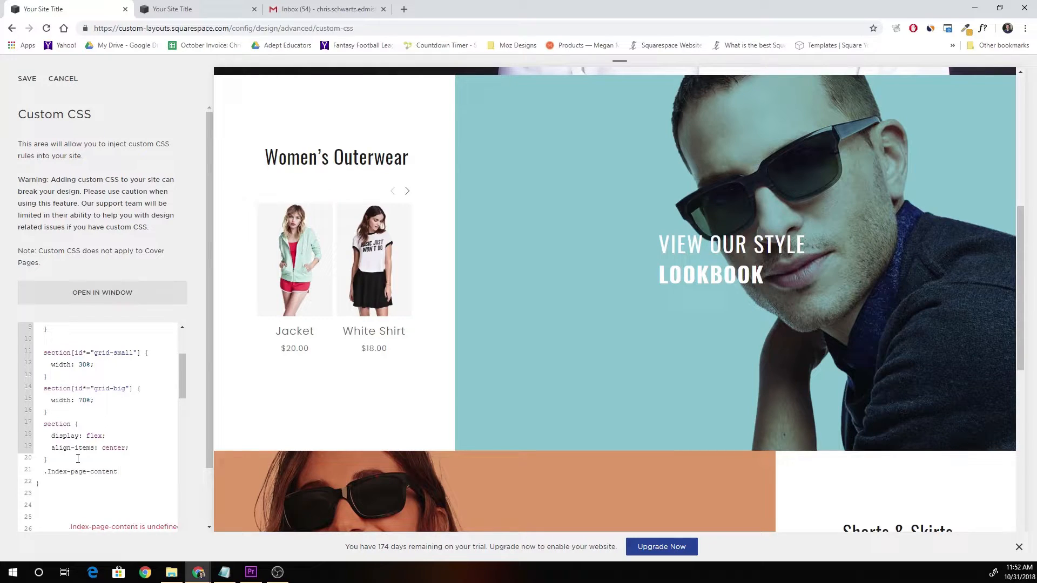
text( {)
key(Return)
text(width: 100%)
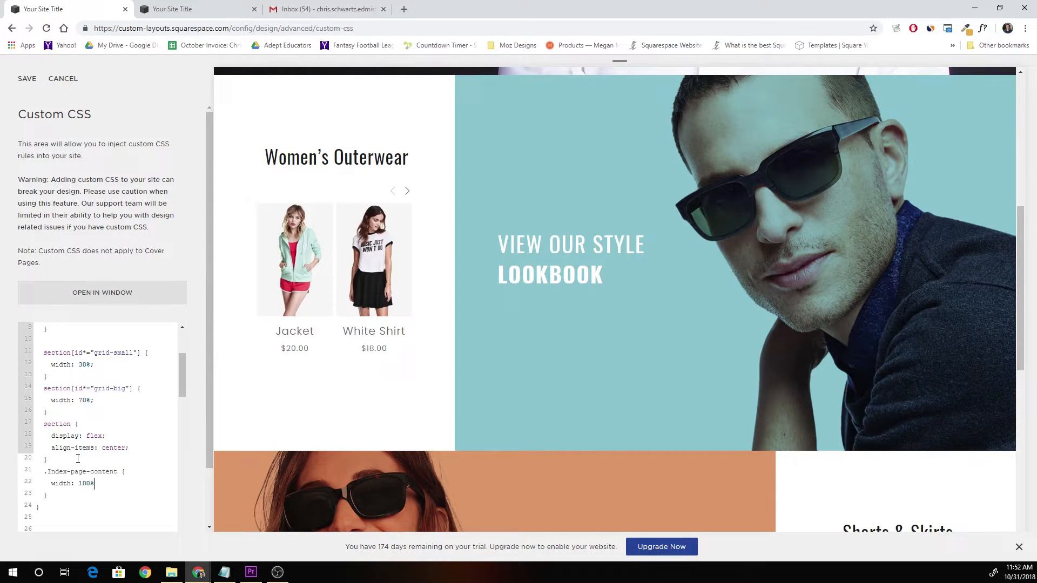
Center-align the "Hello Women's Fashion" heading in Section 3 Grid Big and save the section.
scroll(358, 387, up, 7)
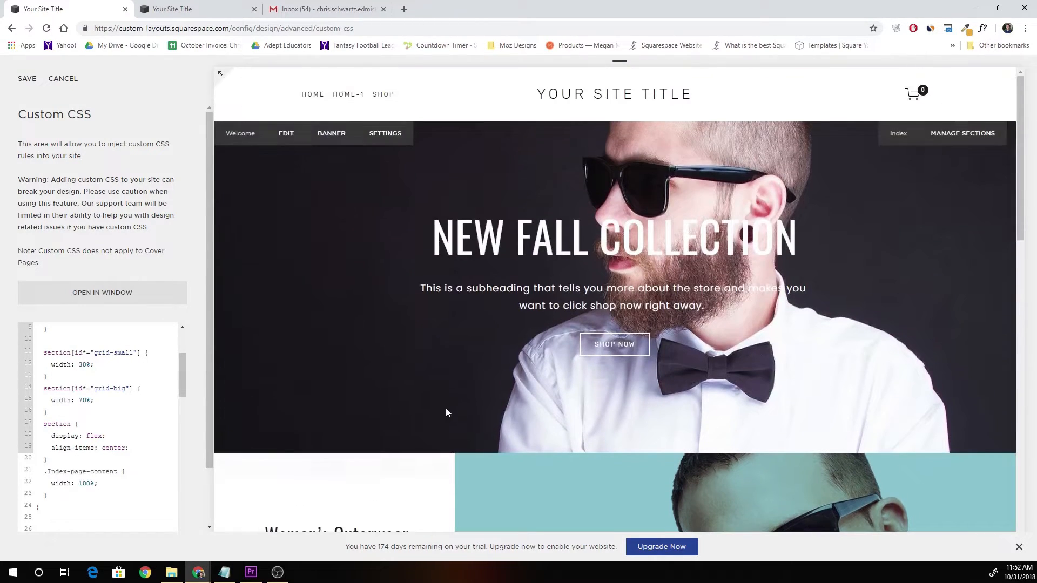
scroll(446, 410, down, 4)
scroll(448, 411, down, 3)
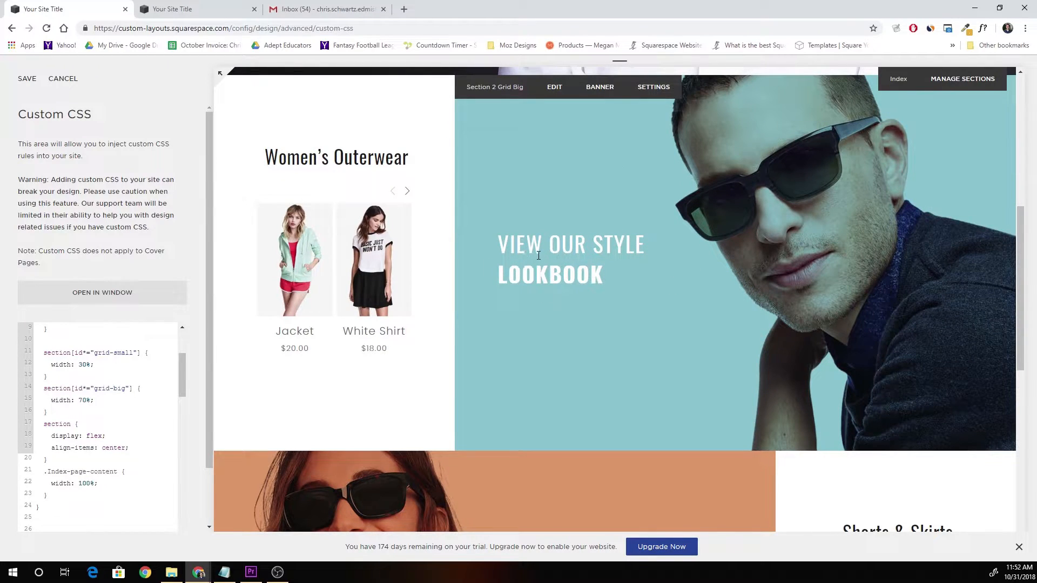
scroll(538, 256, up, 1)
scroll(581, 305, down, 6)
scroll(622, 385, down, 2)
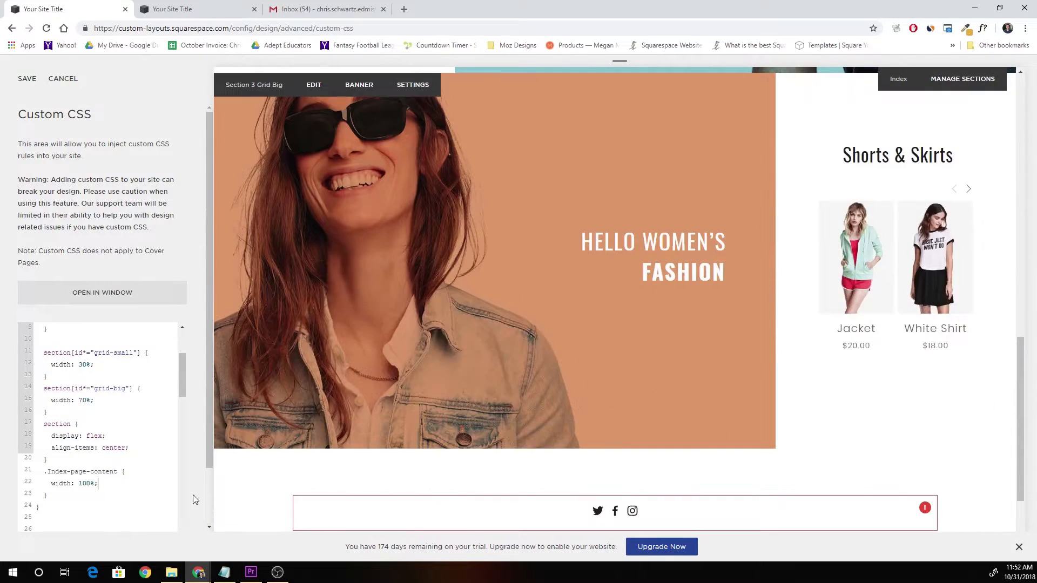
click(313, 85)
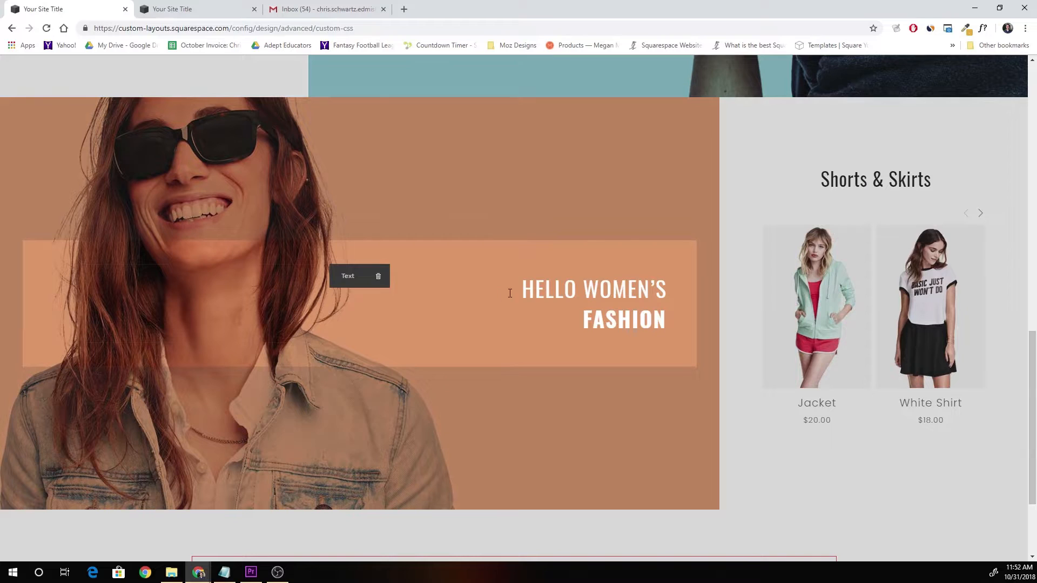
click(358, 276)
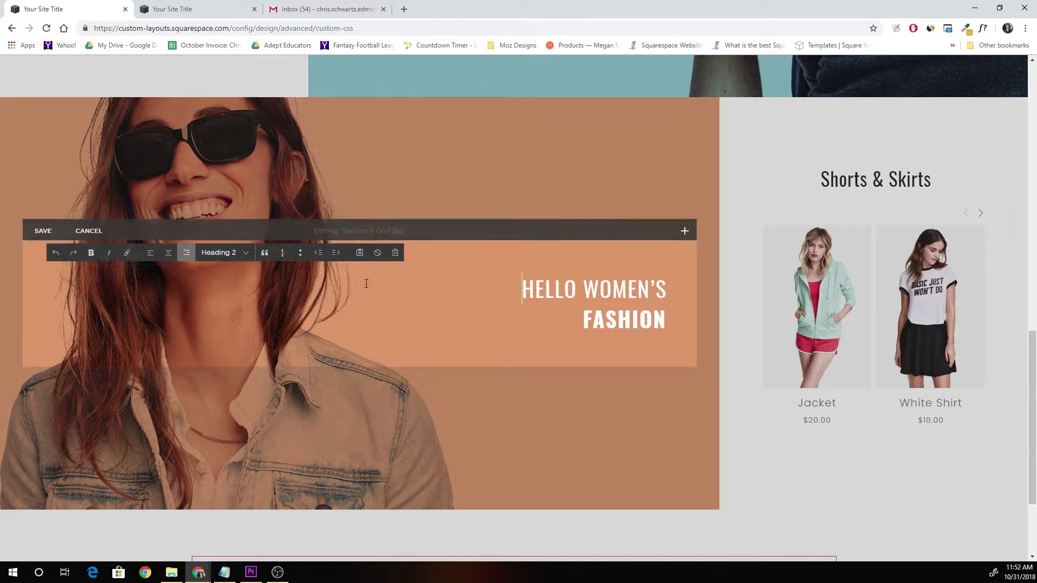
click(169, 254)
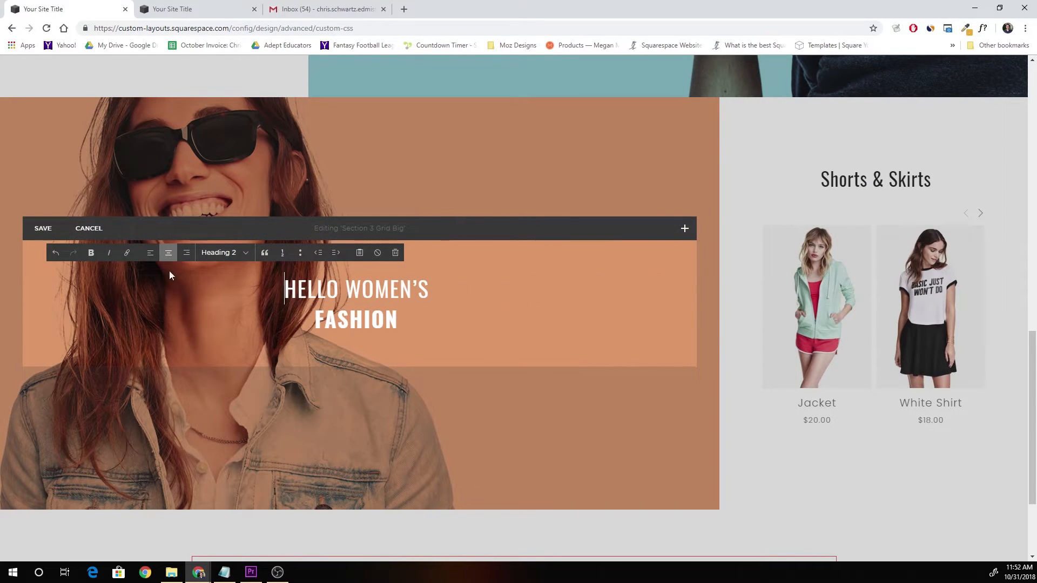
click(151, 253)
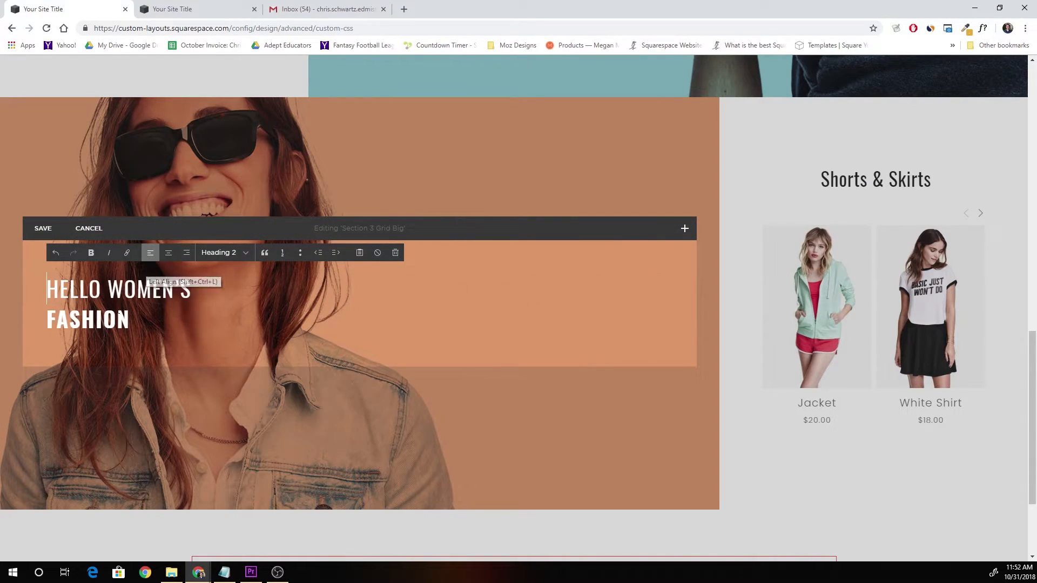
click(164, 259)
click(43, 226)
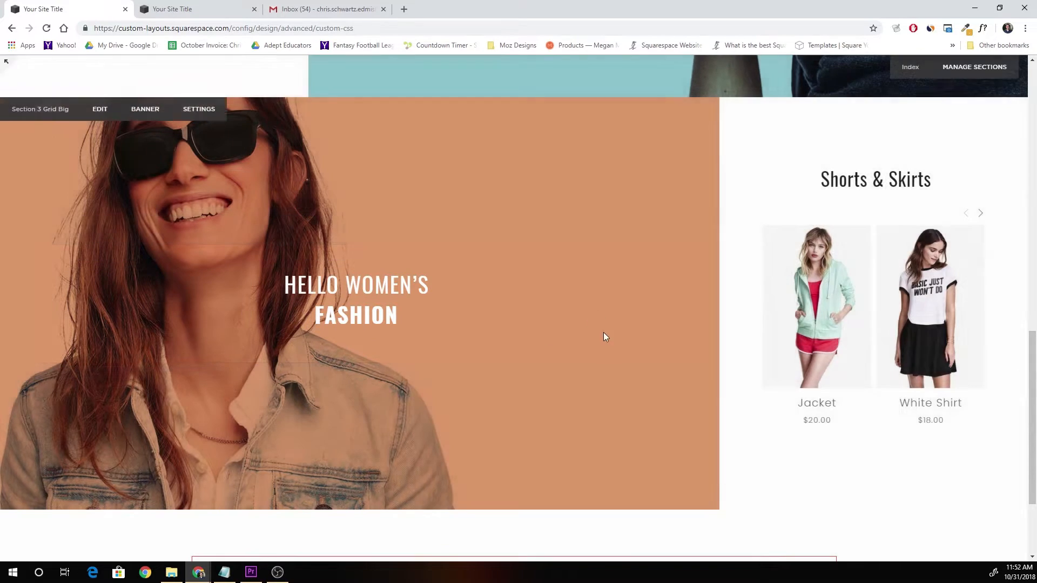
Review the section and .Index-page-content rules against the vertical centering of the content in the page preview.
scroll(566, 335, up, 6)
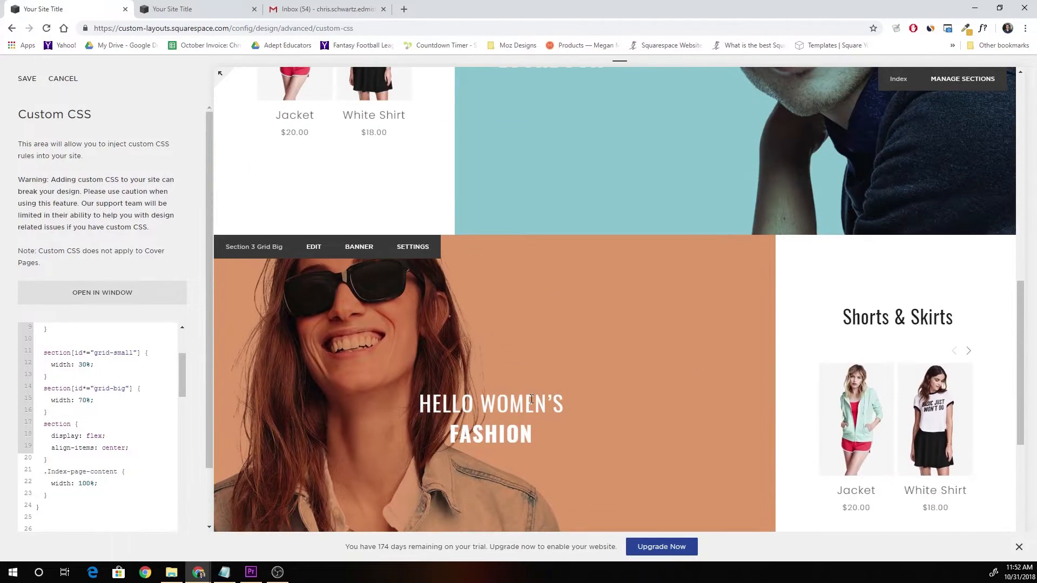
scroll(648, 279, down, 7)
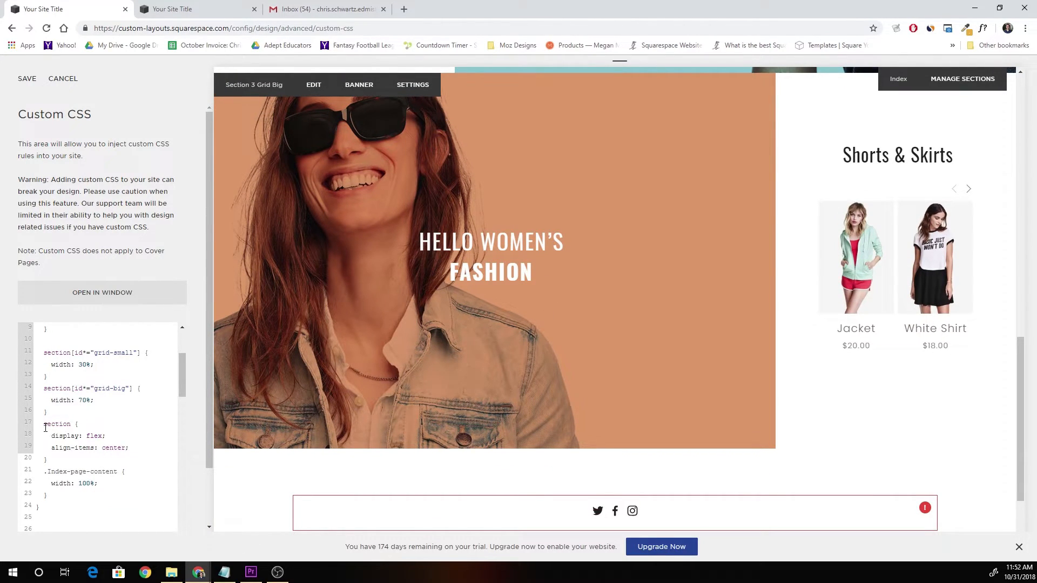
drag(43, 426, 131, 459)
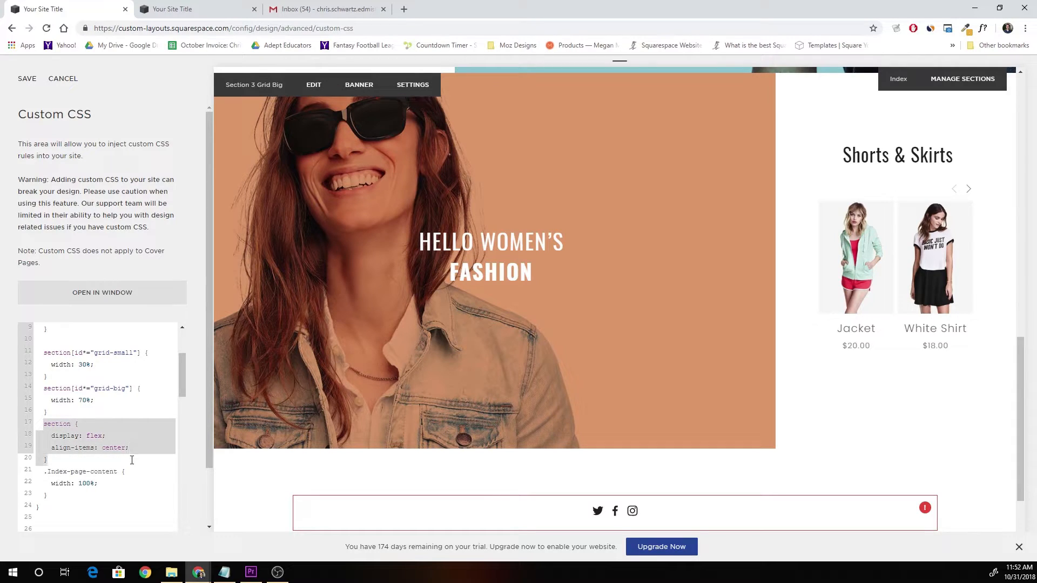
click(132, 459)
drag(45, 471, 129, 492)
click(123, 490)
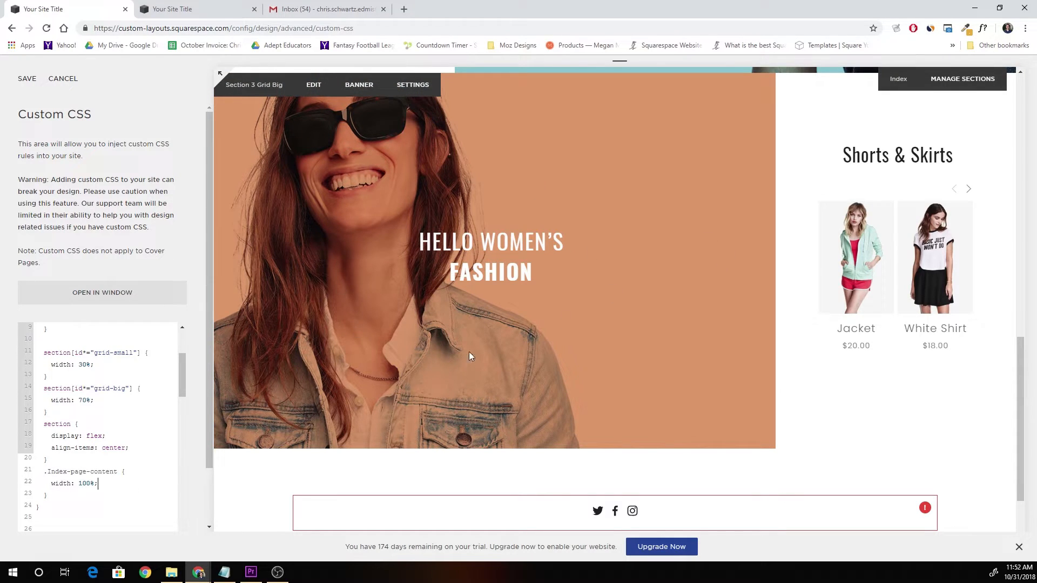
scroll(547, 315, up, 1)
scroll(546, 315, up, 2)
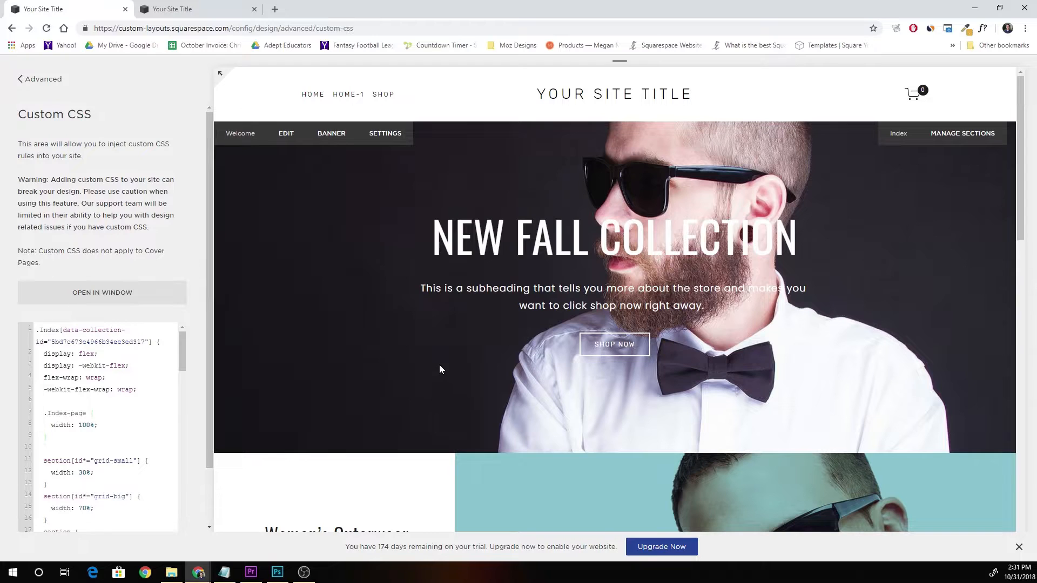
scroll(439, 365, down, 2)
scroll(456, 351, up, 2)
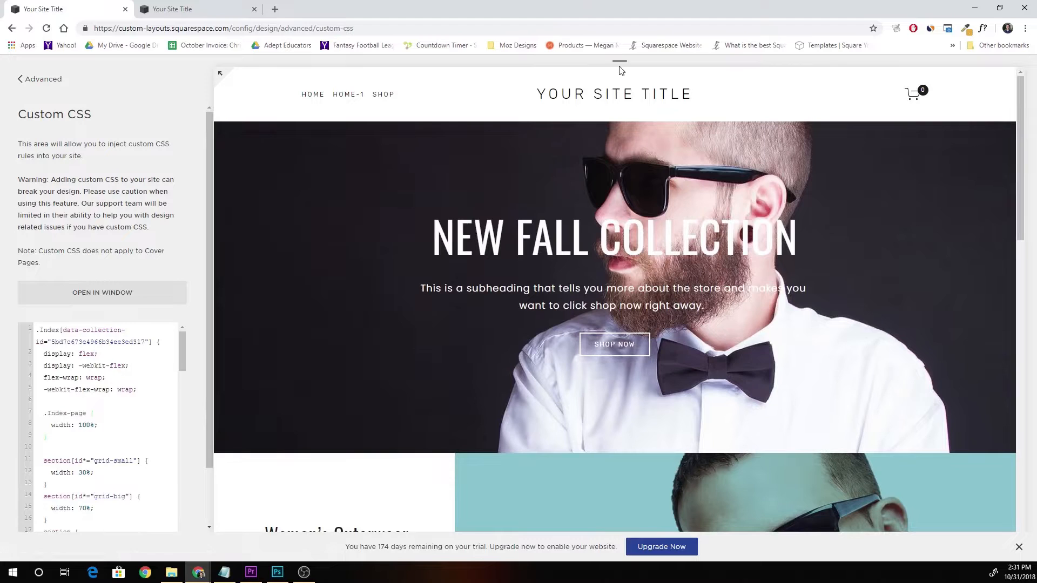
Switch the preview to tablet size and check how the small and big sections are laid out.
click(621, 74)
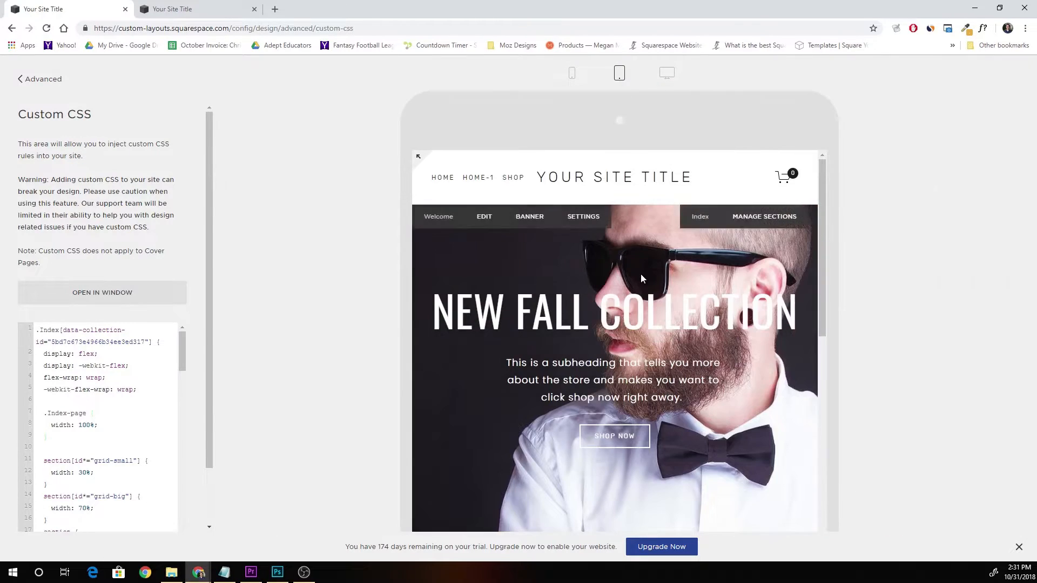
scroll(694, 304, down, 8)
scroll(654, 328, down, 5)
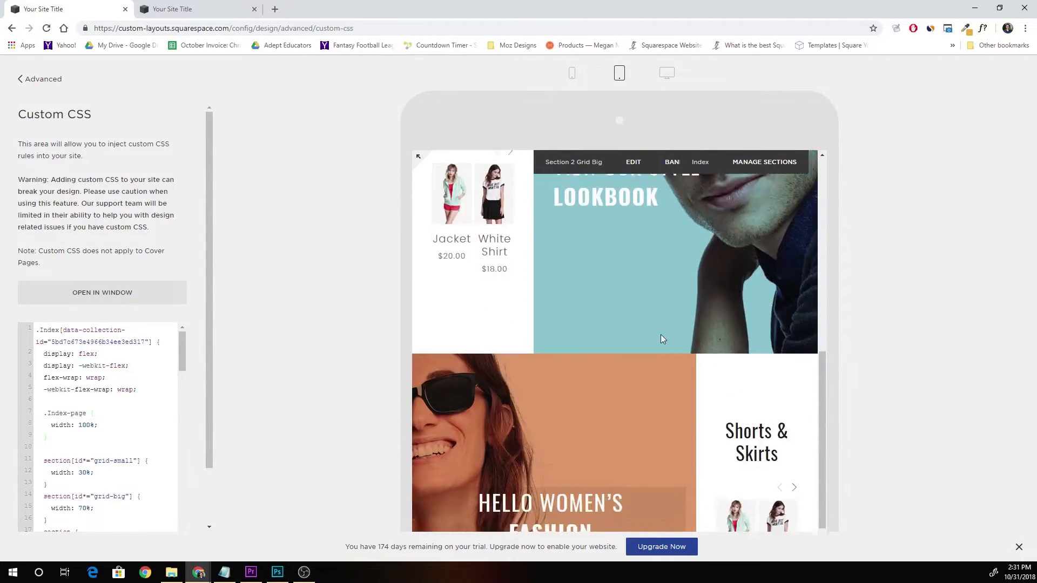
scroll(651, 378, up, 6)
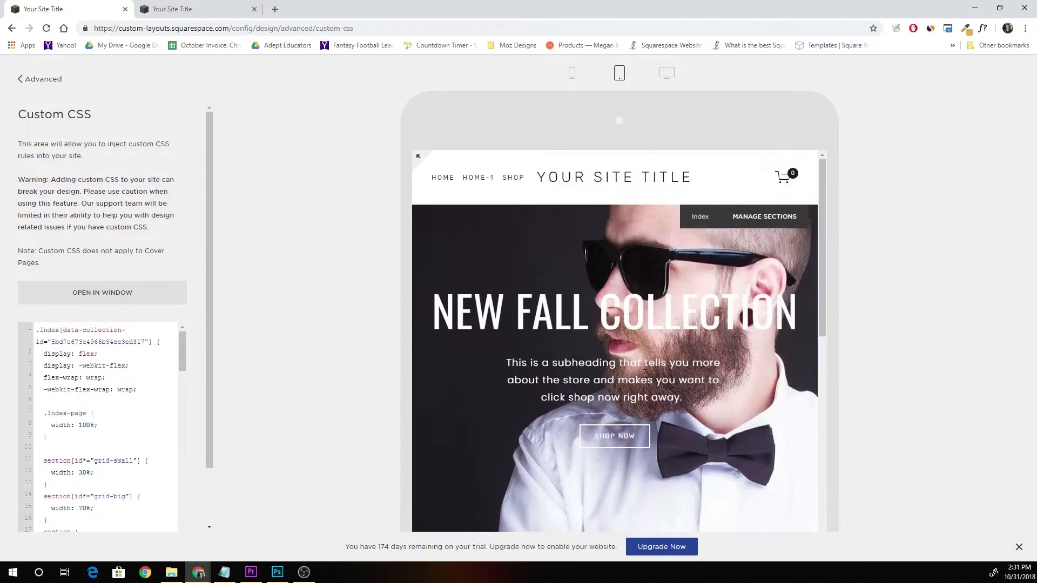
Switch the preview to mobile size and examine how the side-by-side sections fit the narrow screen.
click(572, 73)
scroll(628, 308, down, 5)
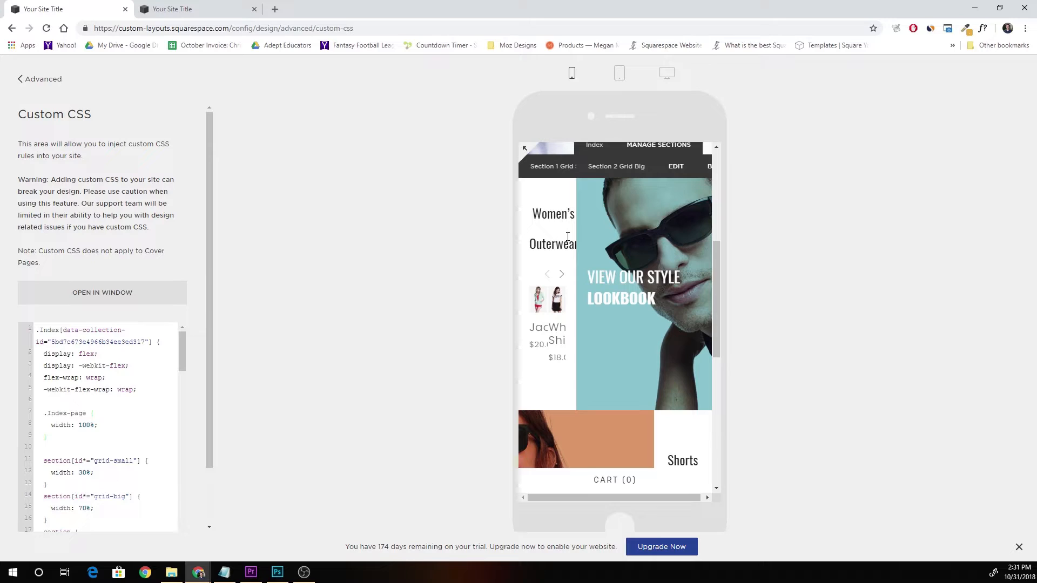
scroll(573, 349, up, 2)
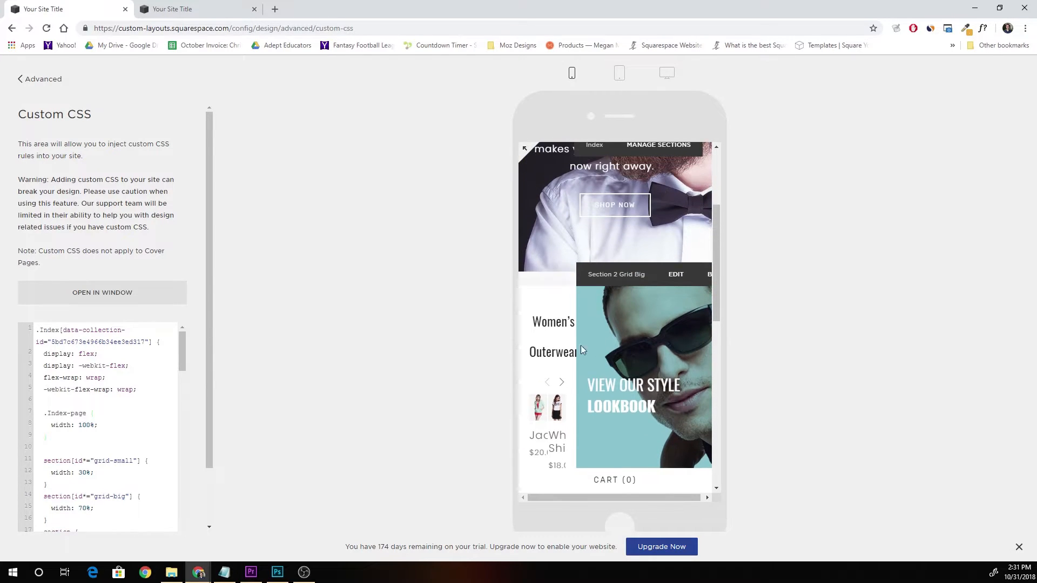
scroll(573, 351, down, 6)
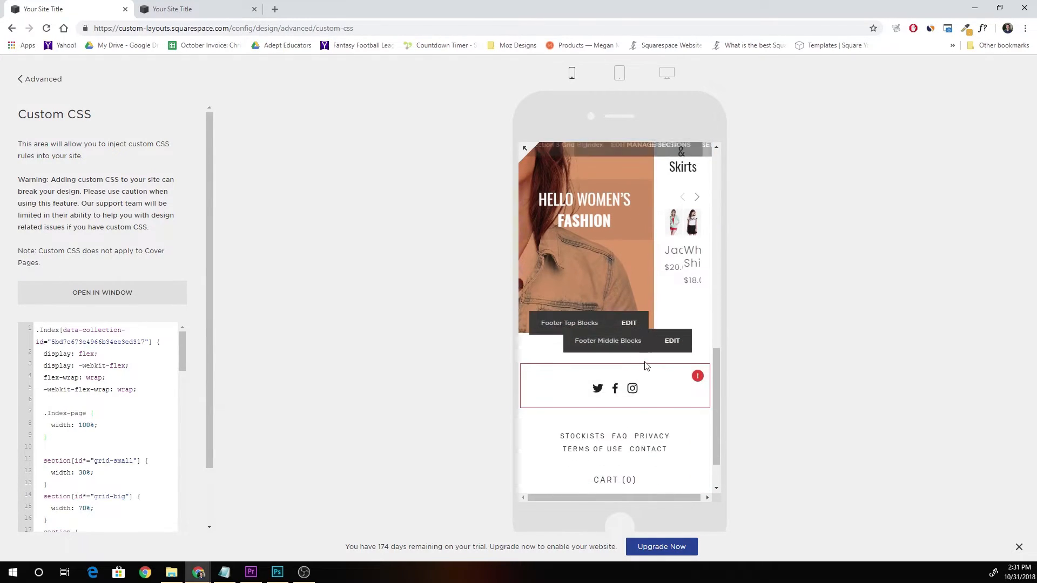
scroll(637, 361, up, 10)
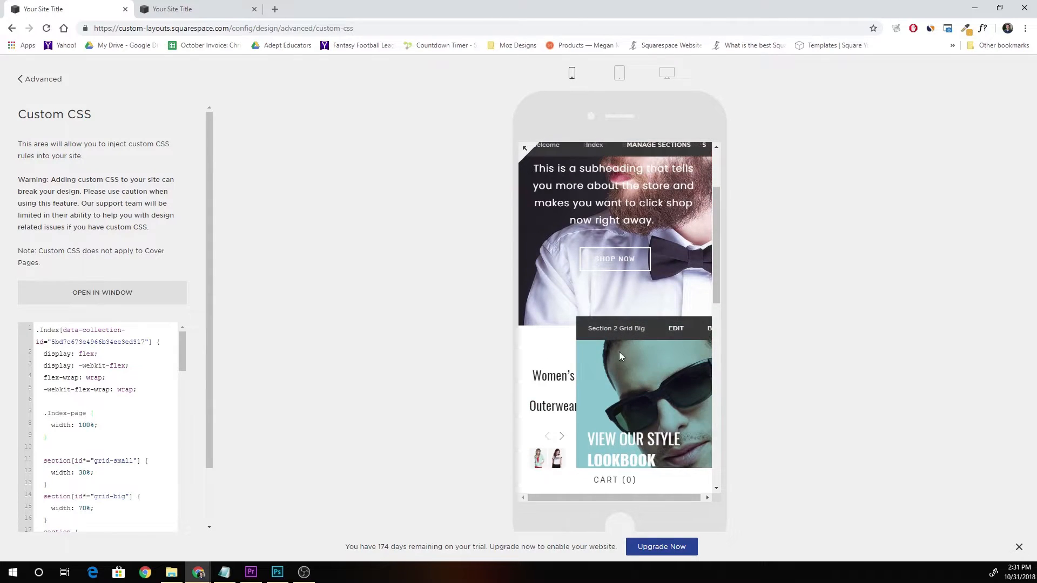
scroll(631, 351, down, 3)
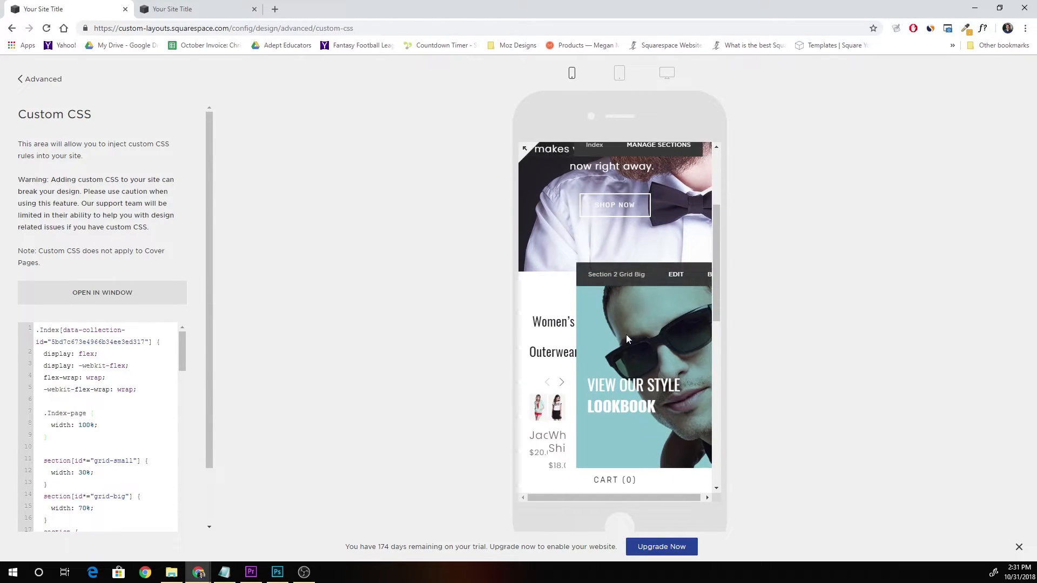
scroll(619, 351, down, 1)
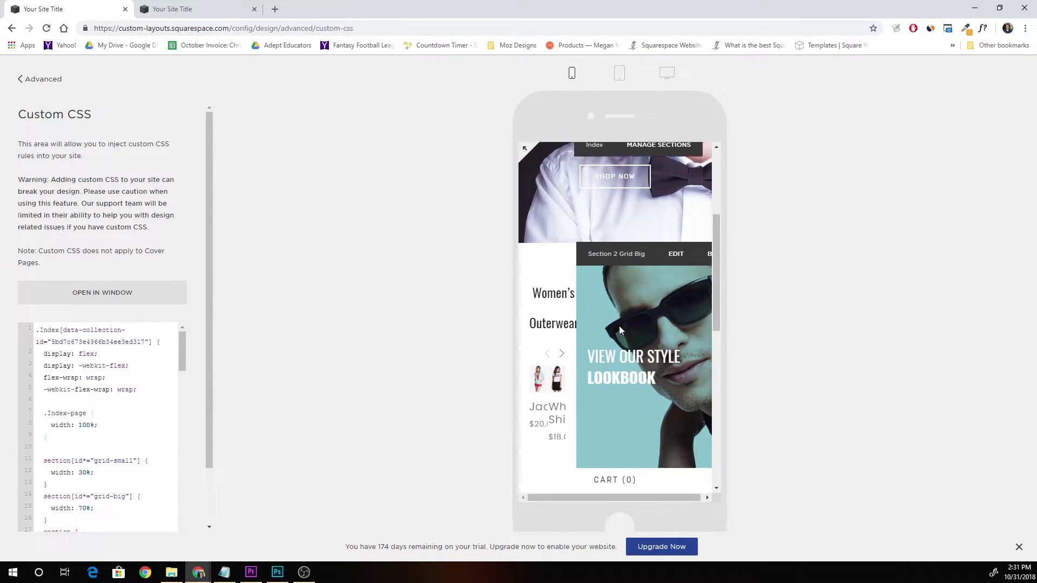
Check the section layout at tablet size, return the preview to desktop size and view the page from its beginning.
click(620, 72)
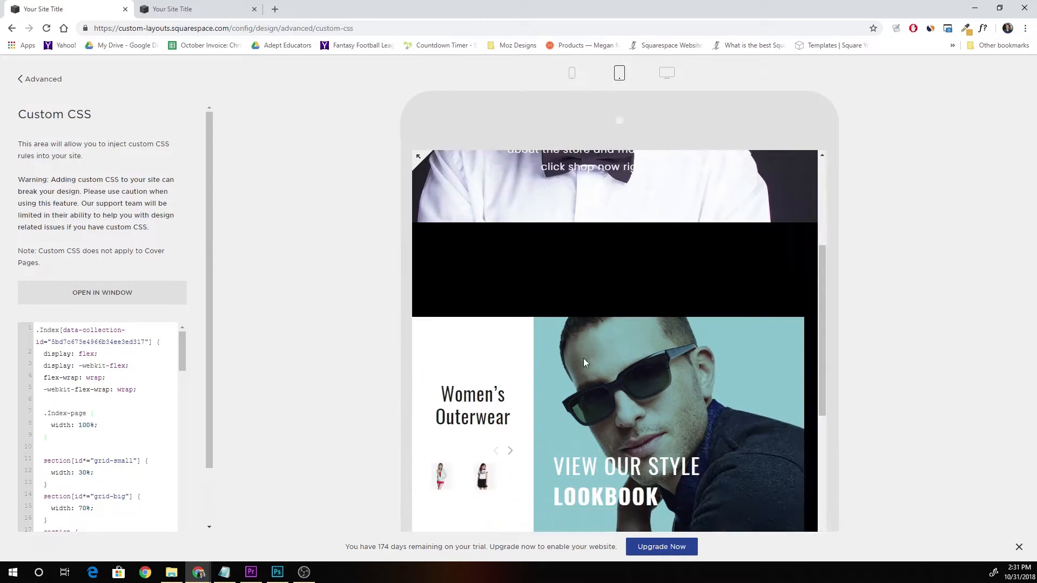
click(667, 73)
scroll(627, 355, up, 5)
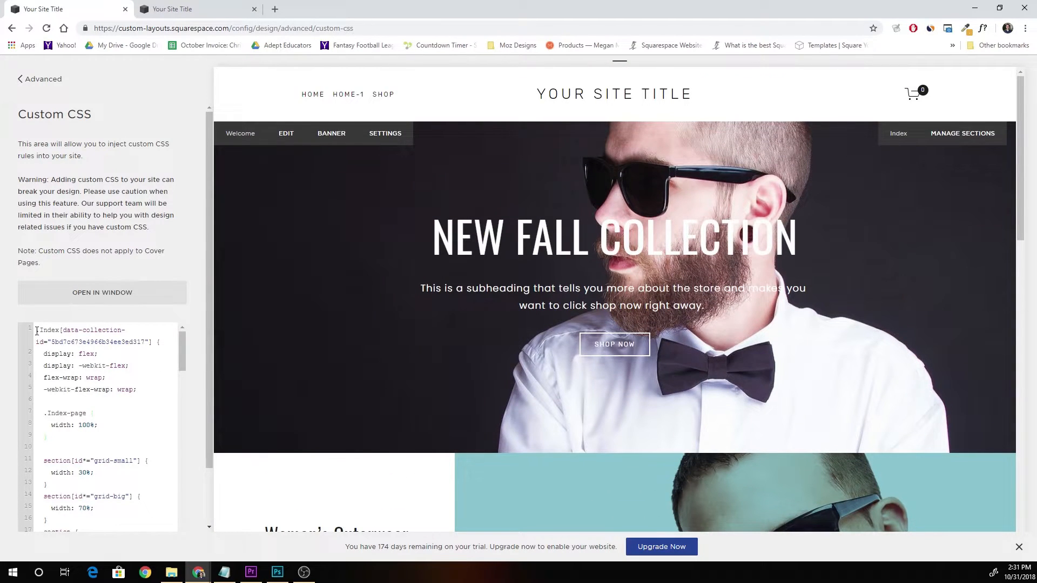
key(Return)
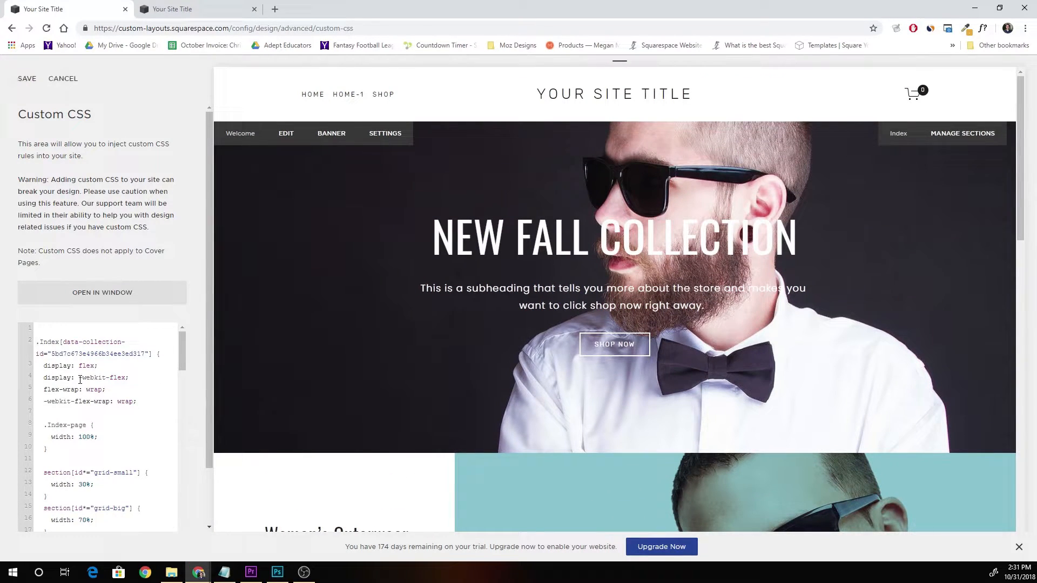
key(Up)
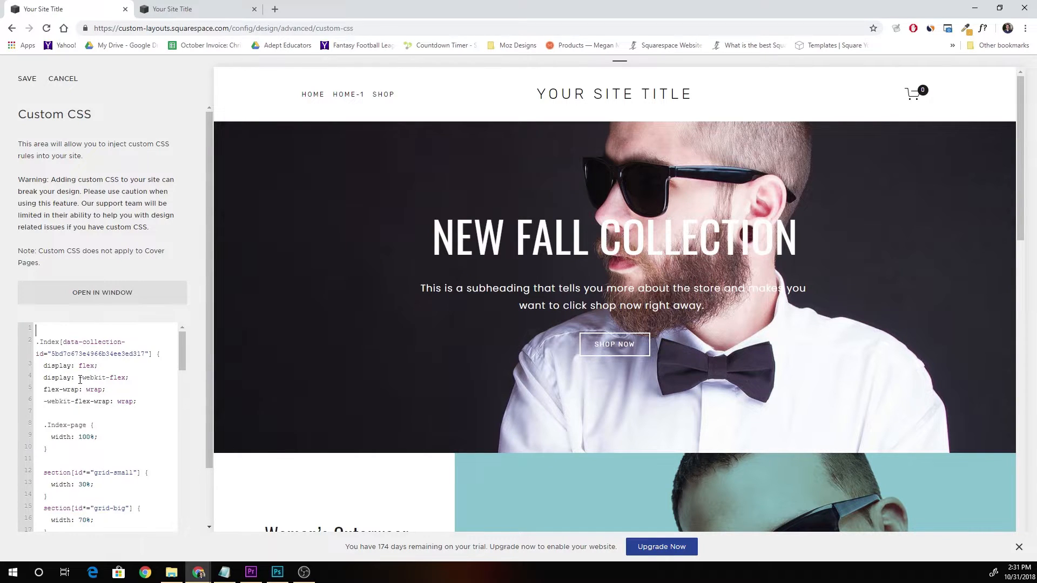
text(@media screen and (min-wid)
text(th: 6)
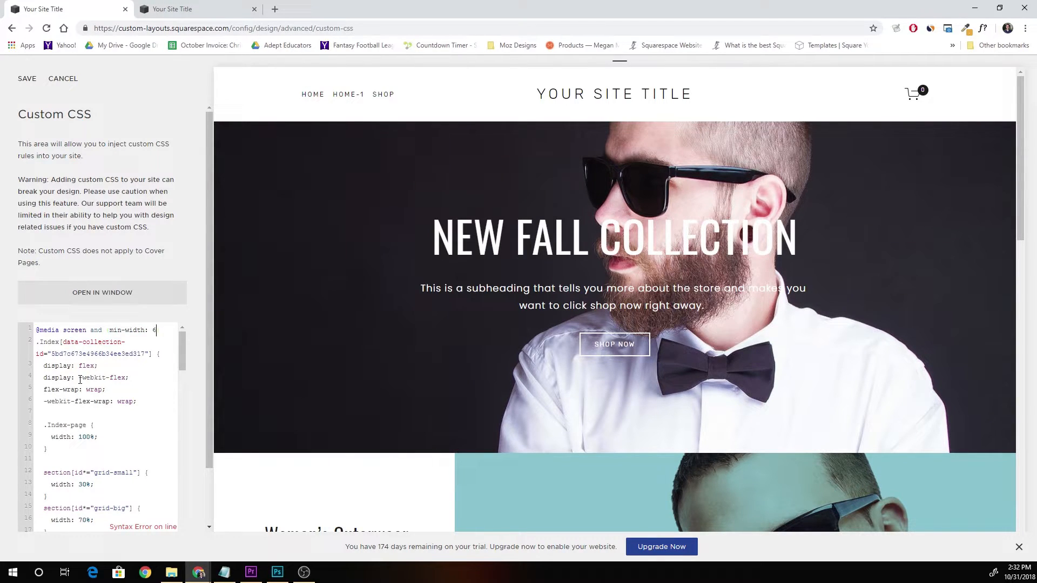
text(40px) {)
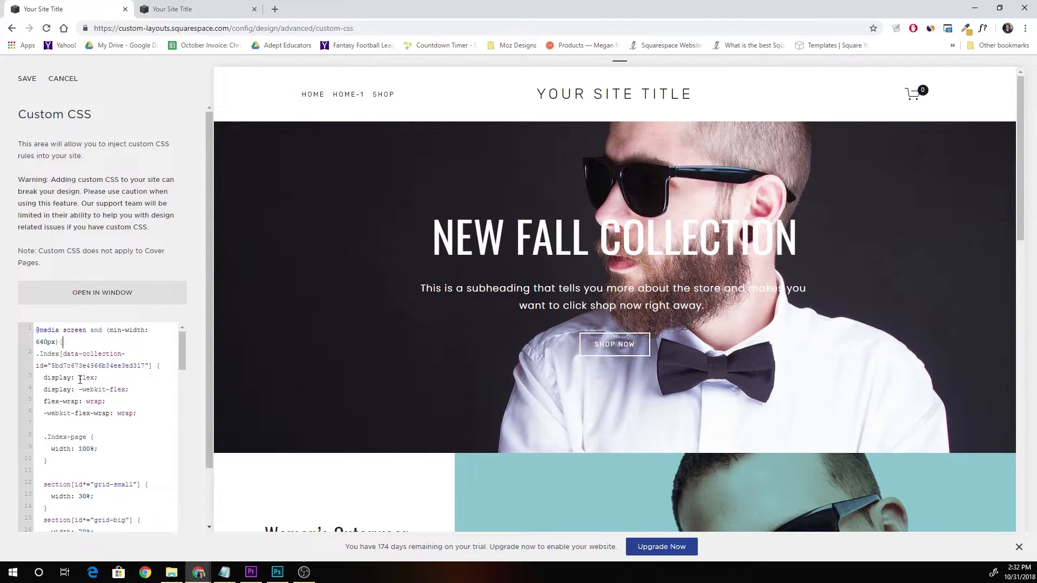
scroll(83, 402, down, 5)
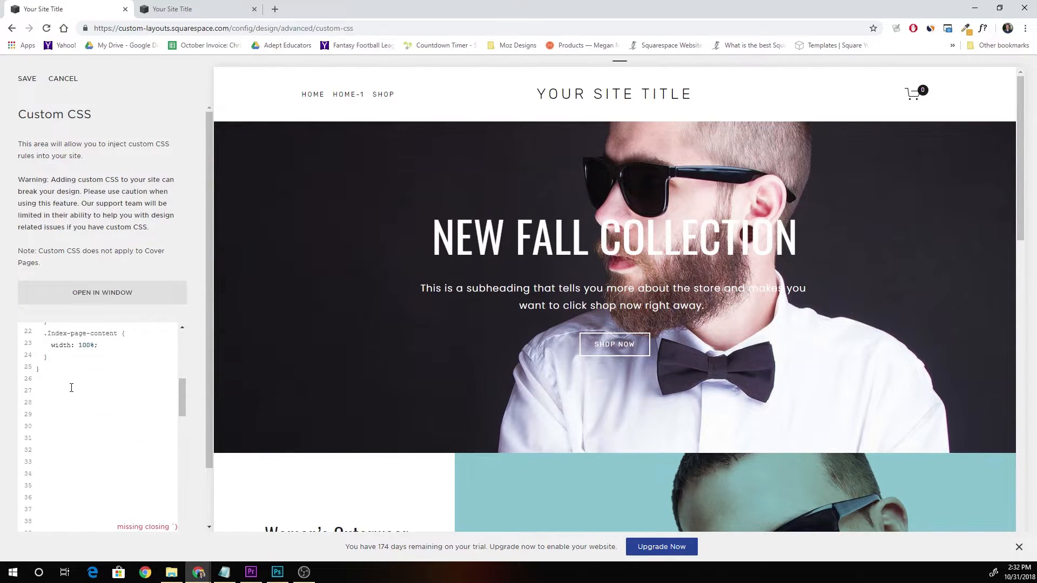
scroll(124, 402, up, 5)
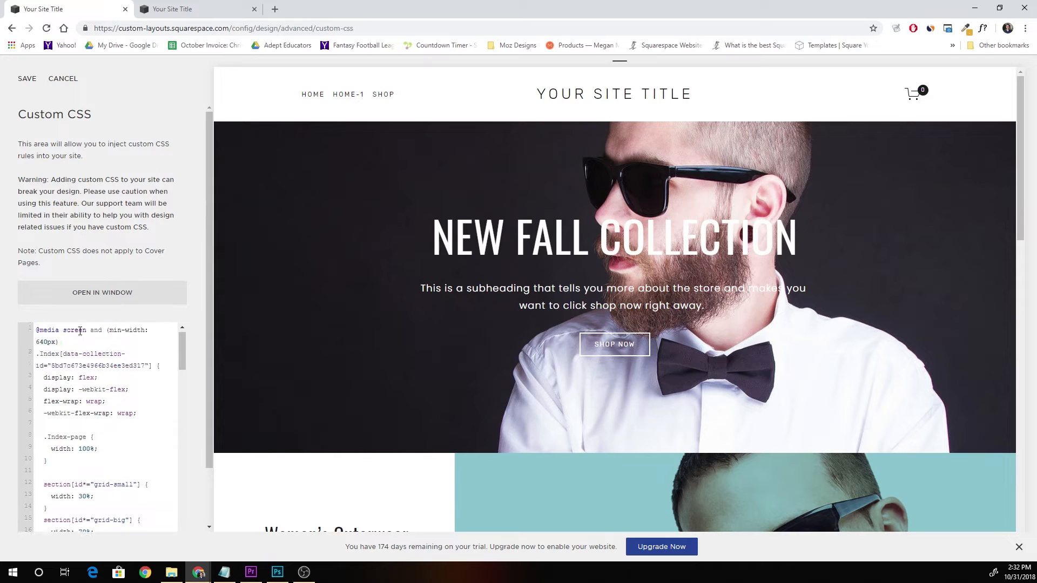
click(25, 80)
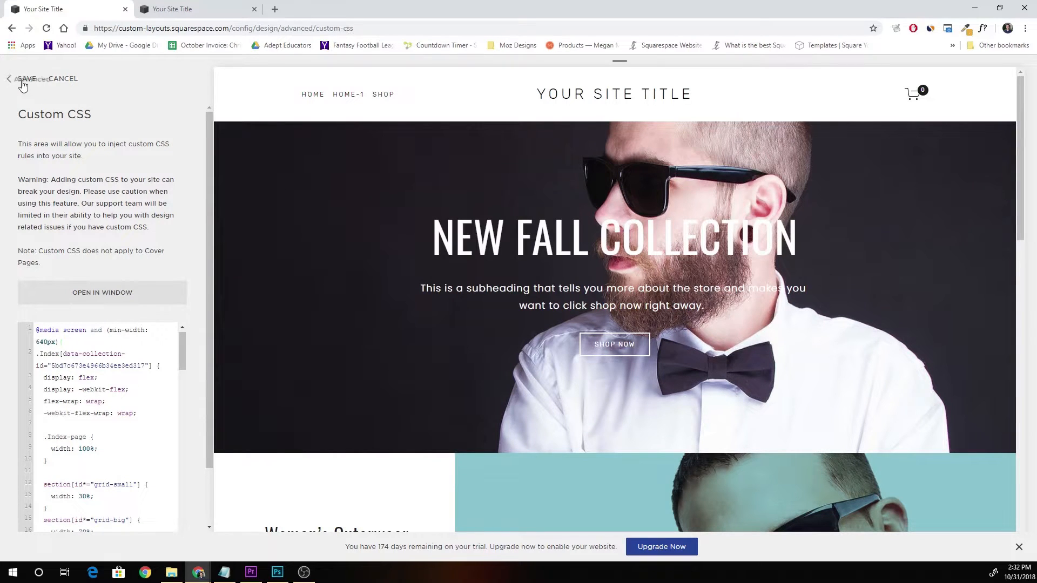
Switch the preview to tablet size and check the small and big sections against the new media query.
click(619, 74)
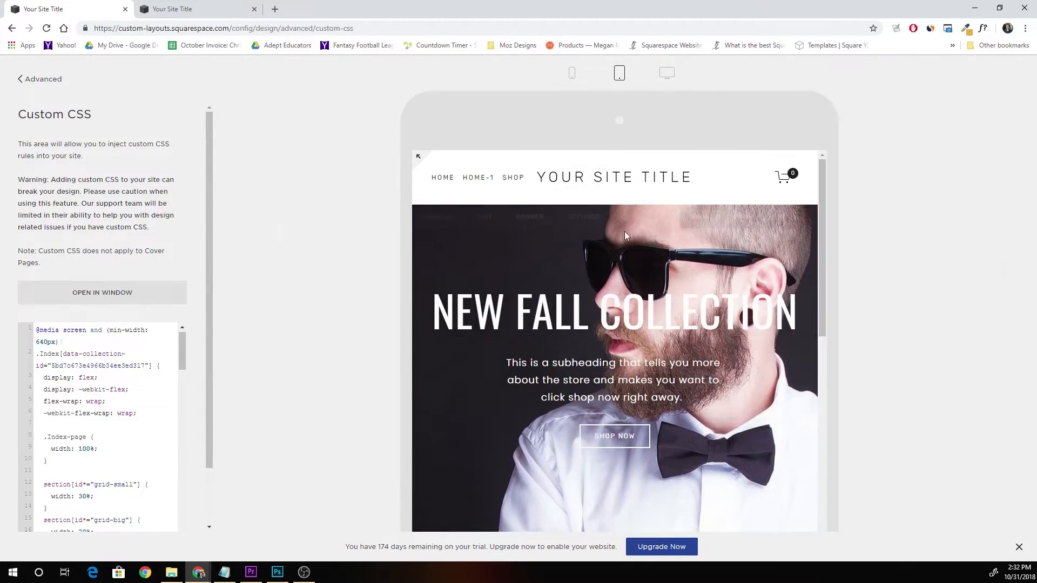
scroll(657, 286, down, 6)
scroll(655, 273, up, 8)
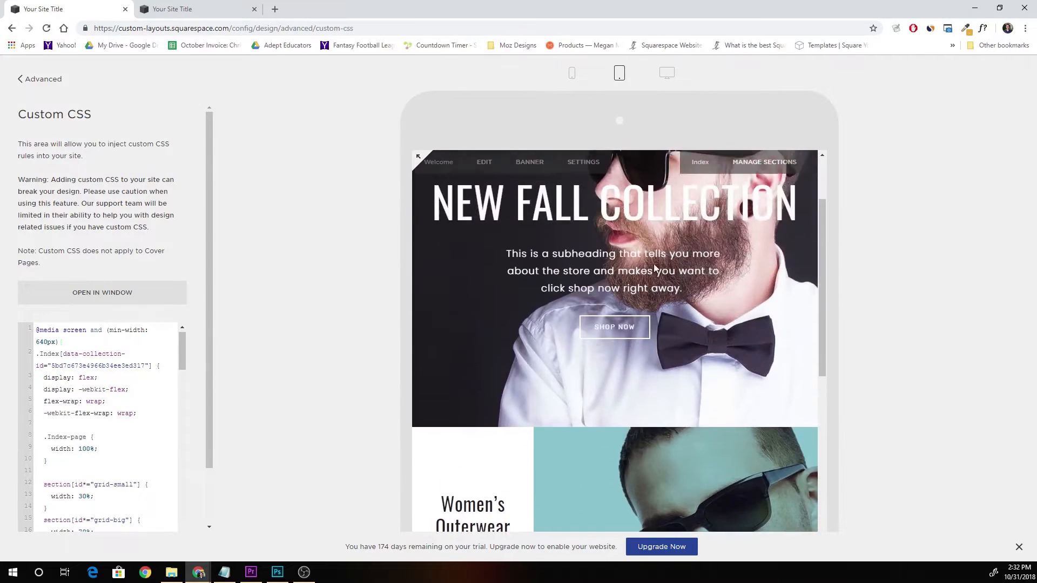
Switch the preview to mobile size and examine how the grid sections are arranged under the media query.
click(574, 74)
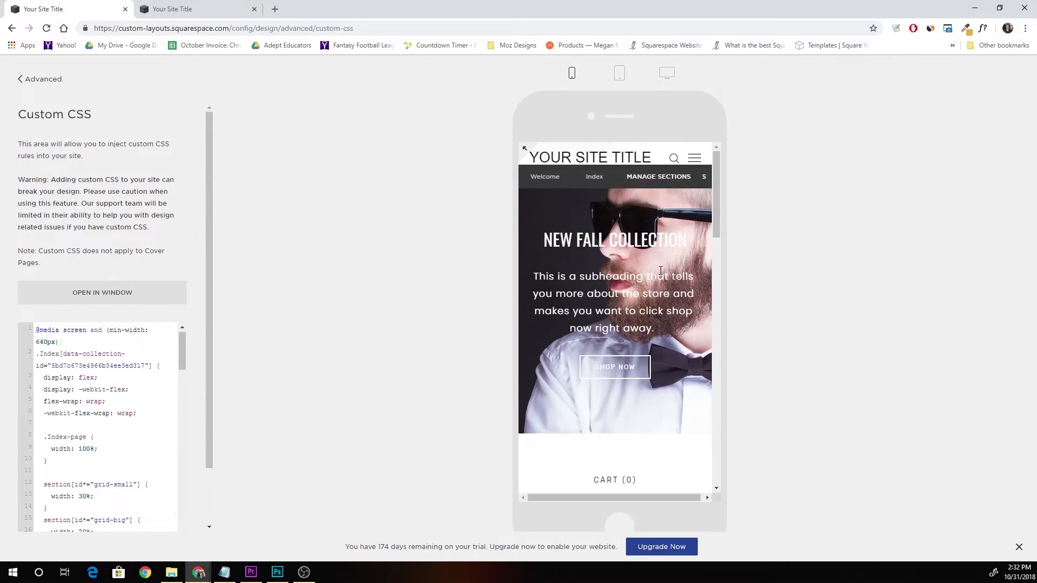
scroll(668, 353, down, 5)
scroll(664, 346, down, 6)
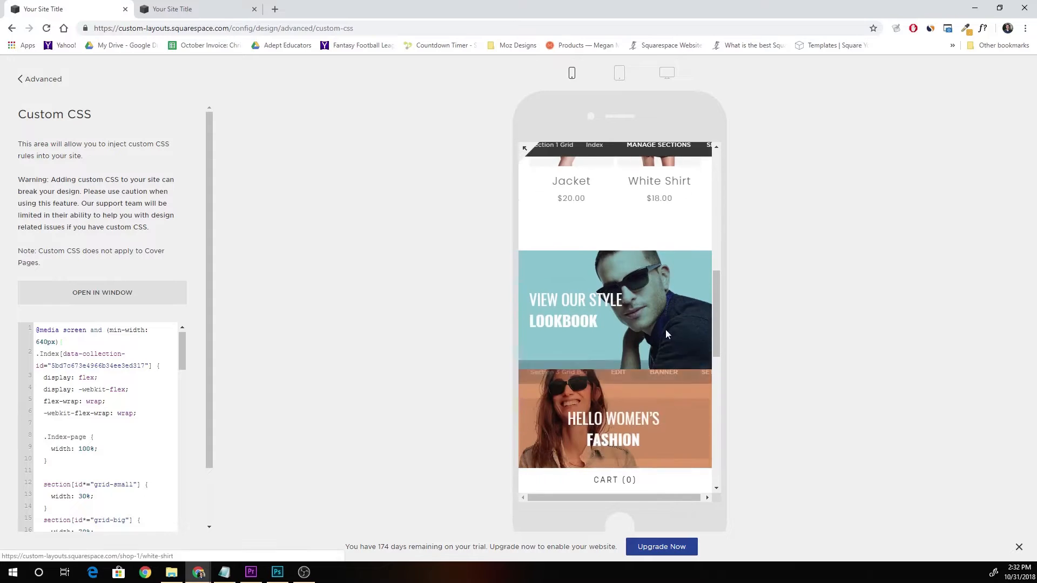
scroll(647, 318, down, 5)
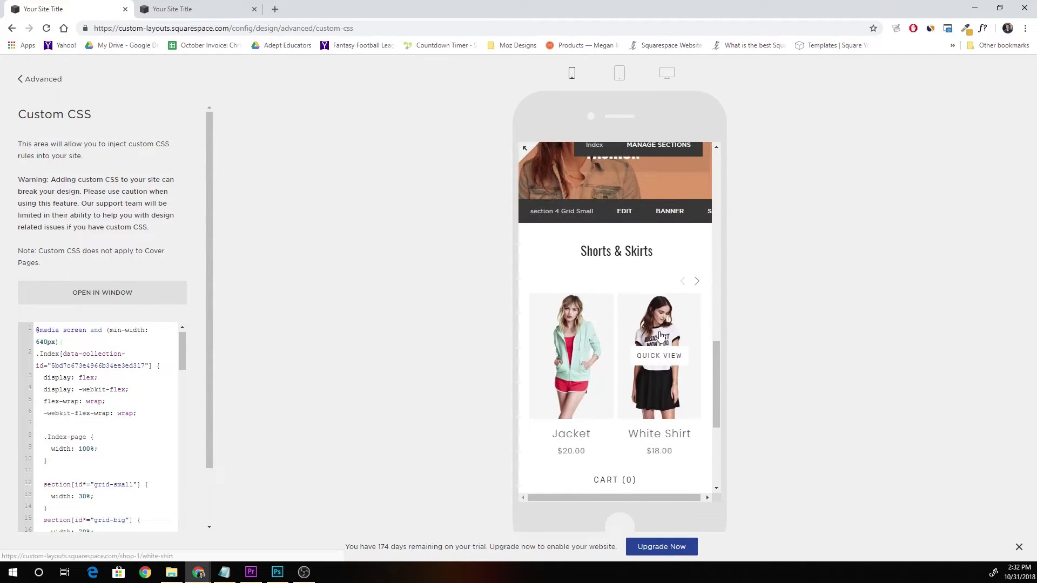
scroll(631, 372, up, 4)
scroll(631, 373, up, 10)
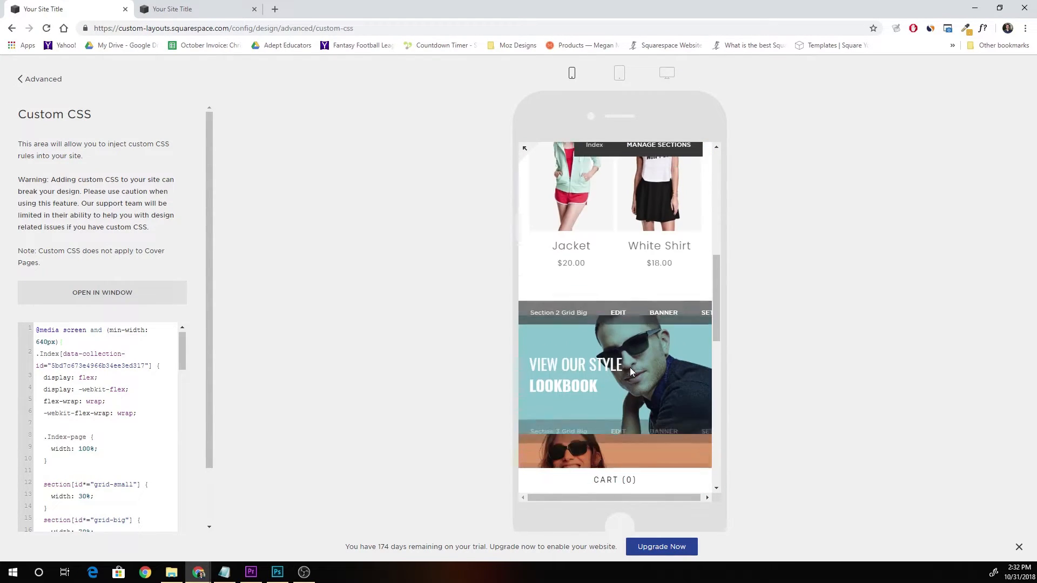
Recheck the sections at tablet size and restore the preview to desktop size.
click(619, 73)
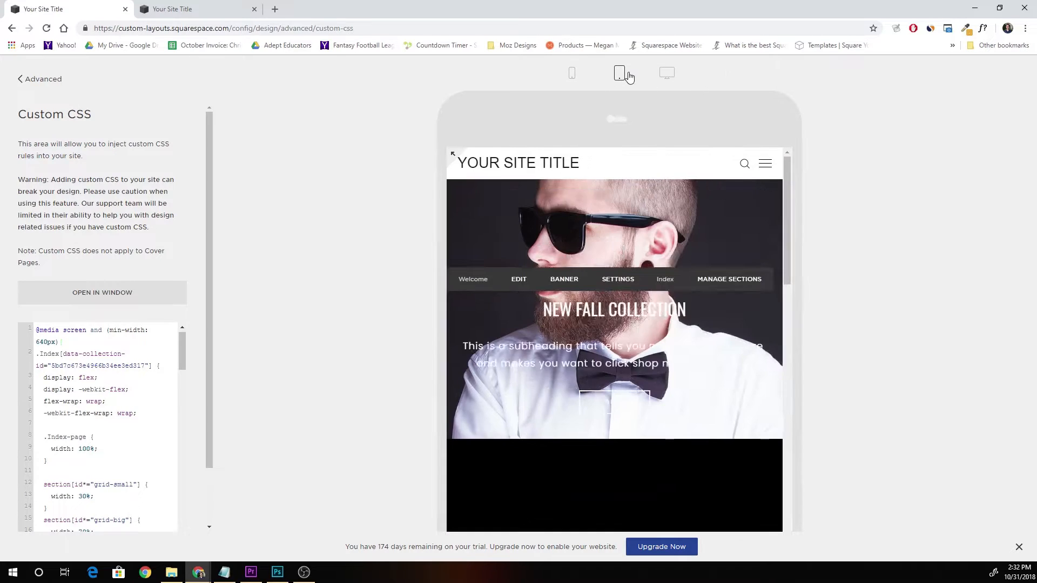
scroll(590, 329, down, 5)
scroll(590, 330, up, 5)
click(666, 73)
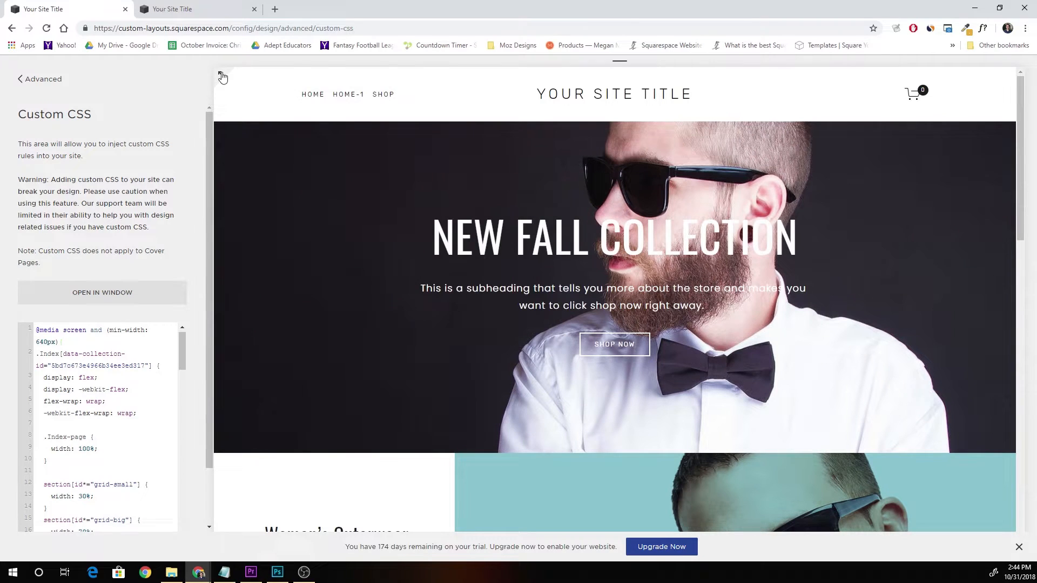
Expand the site preview to full screen, examine both rows of small and big sections, and return to the editing view.
click(223, 76)
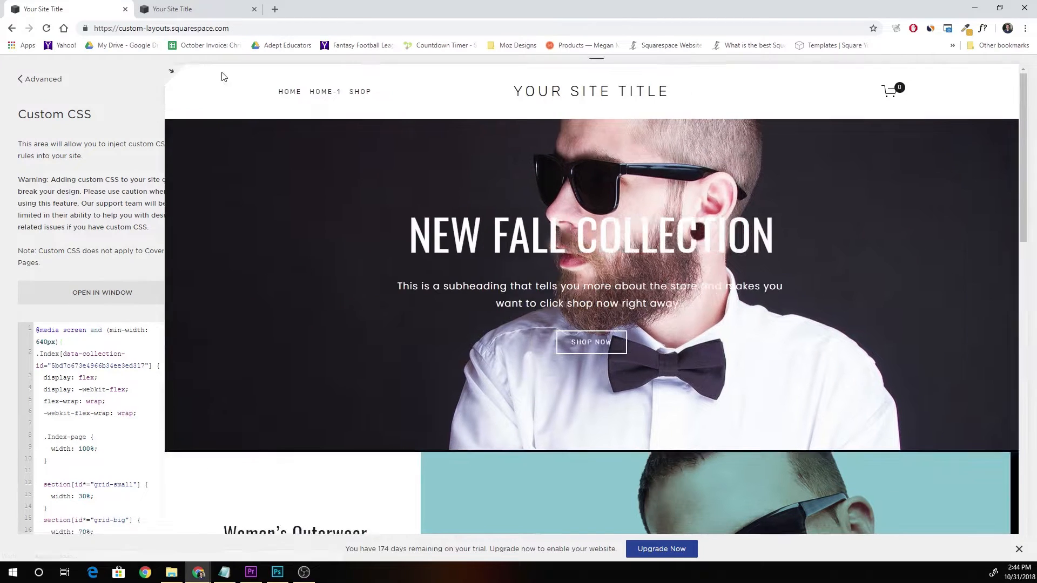
scroll(259, 259, down, 5)
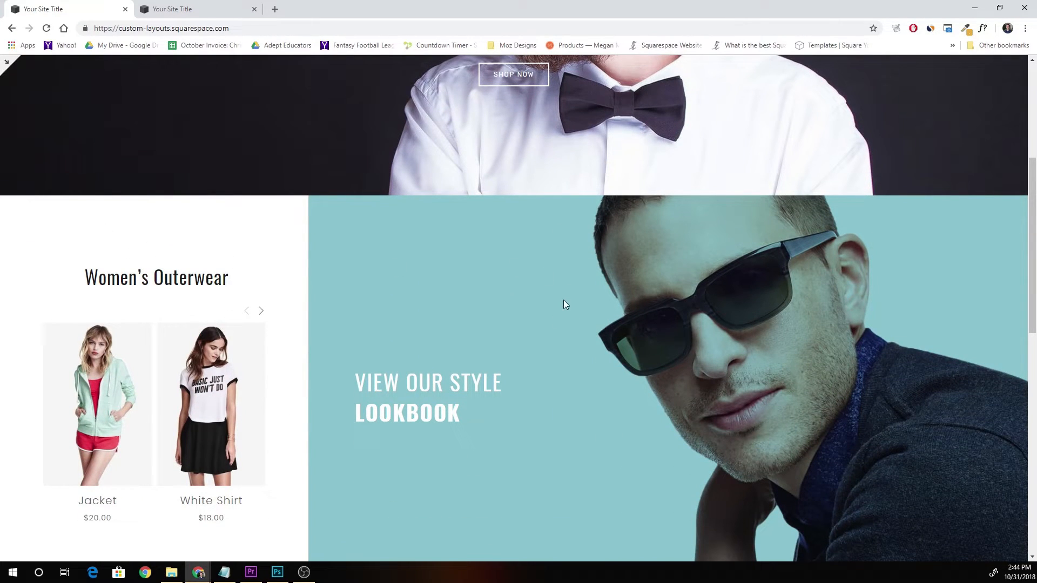
scroll(545, 319, down, 5)
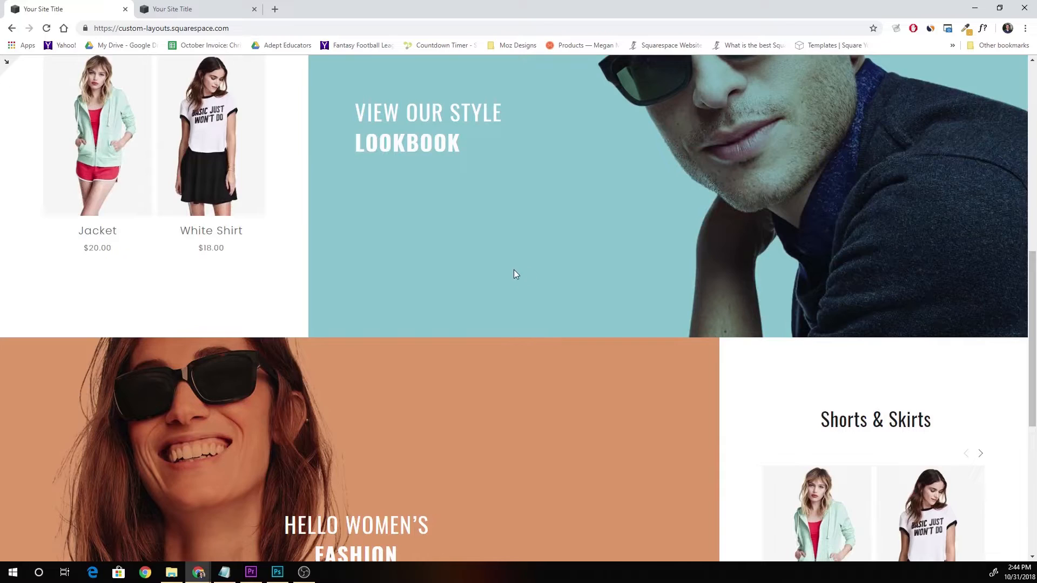
scroll(516, 270, down, 4)
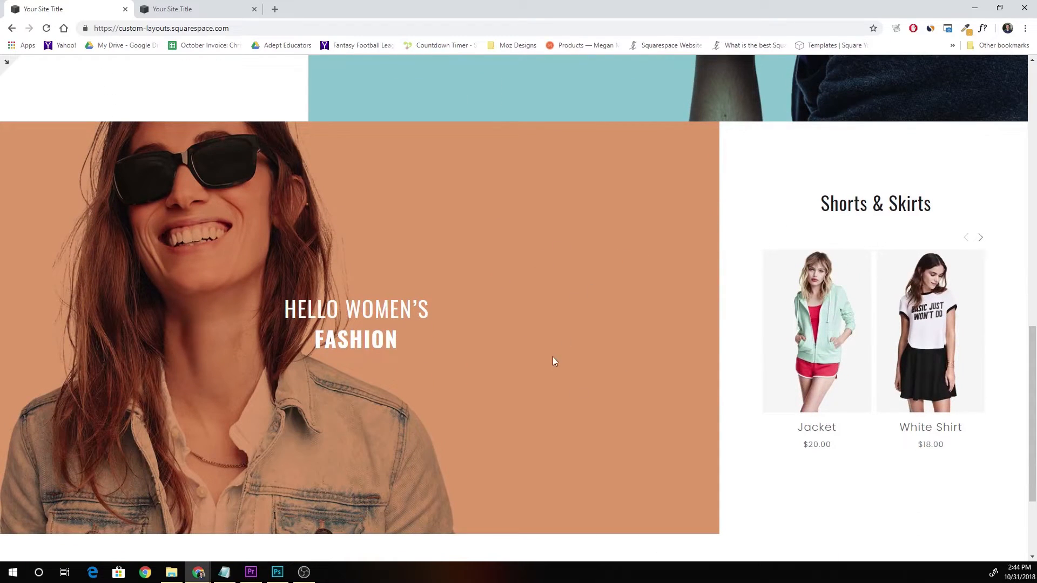
scroll(558, 353, up, 14)
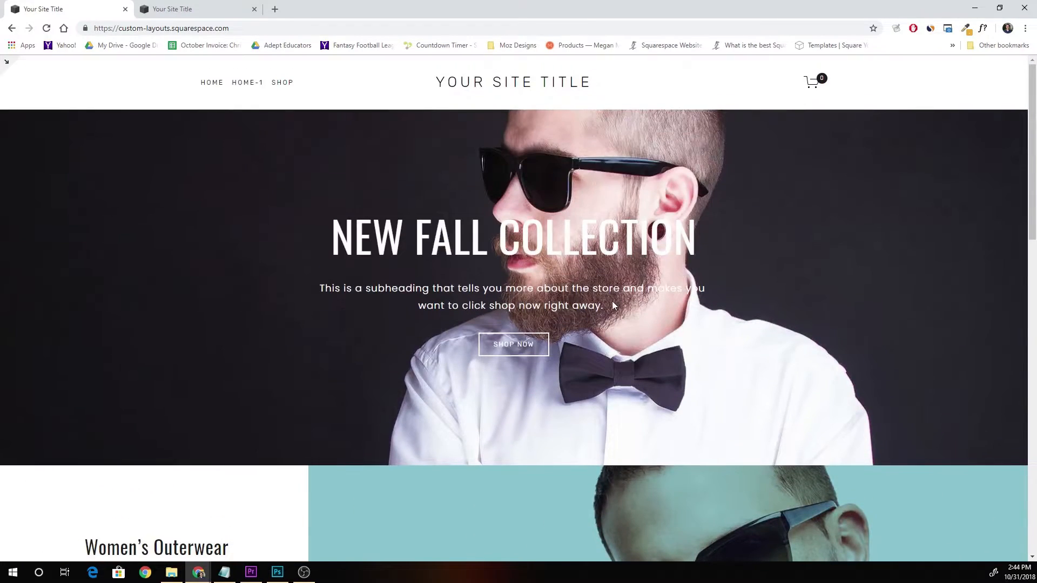
scroll(612, 305, down, 6)
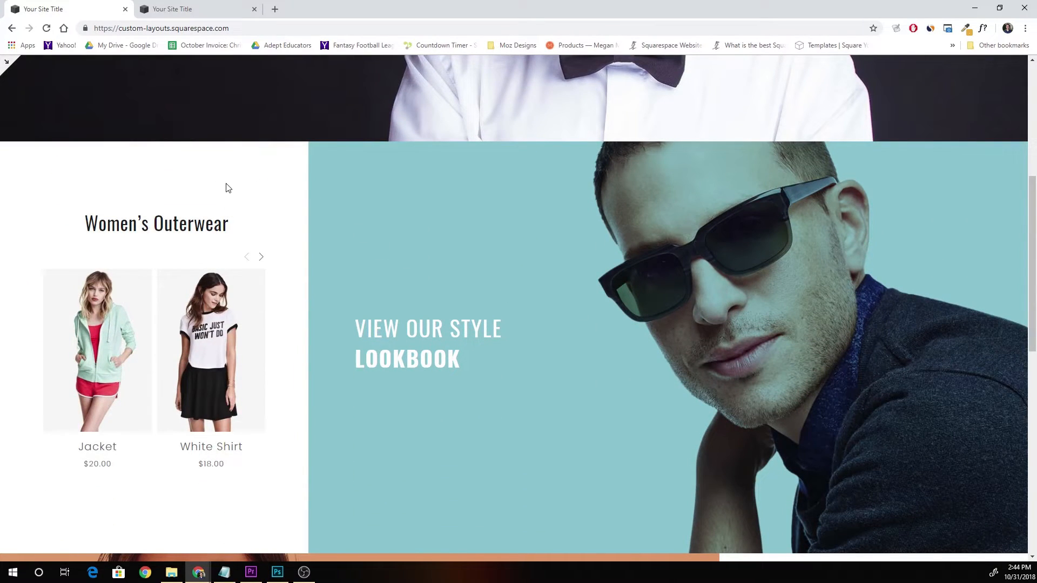
scroll(516, 260, down, 7)
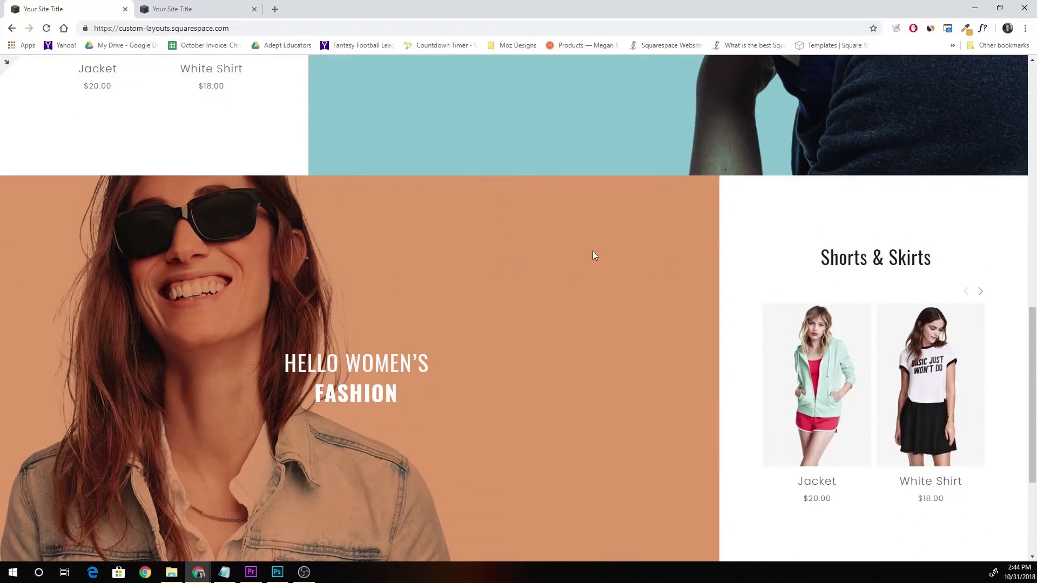
scroll(756, 254, down, 2)
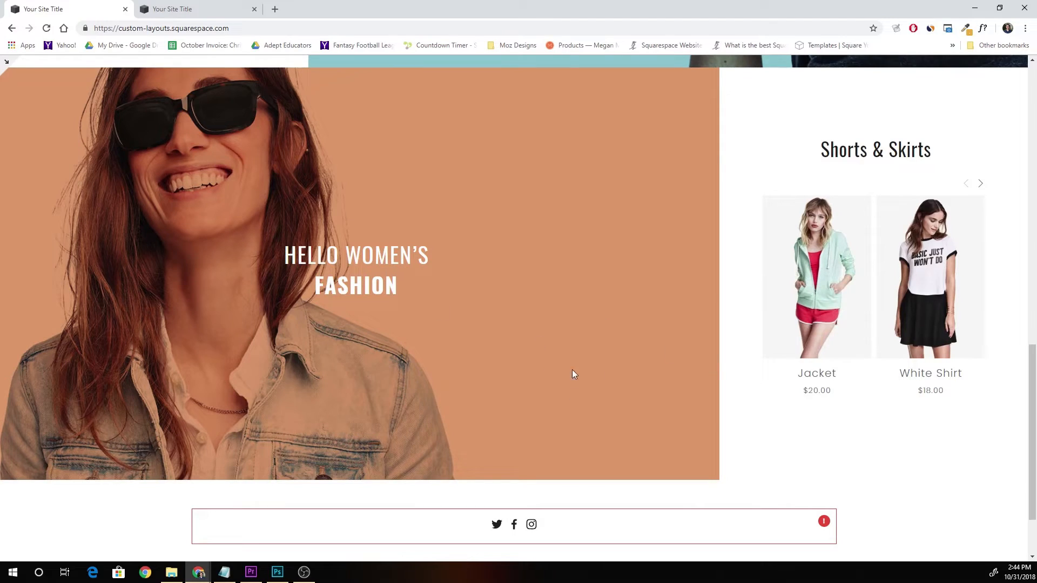
scroll(187, 373, up, 14)
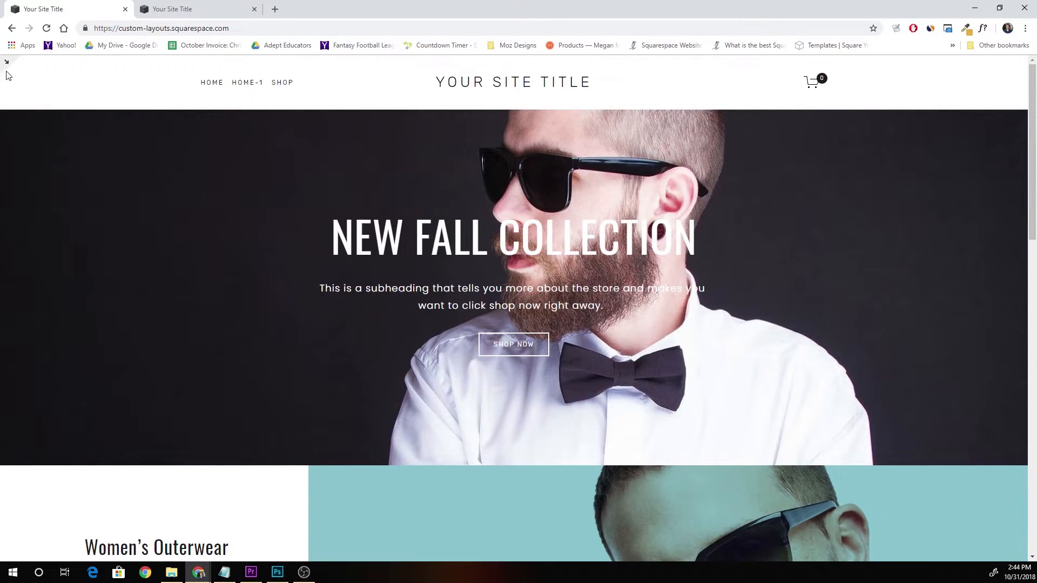
click(7, 63)
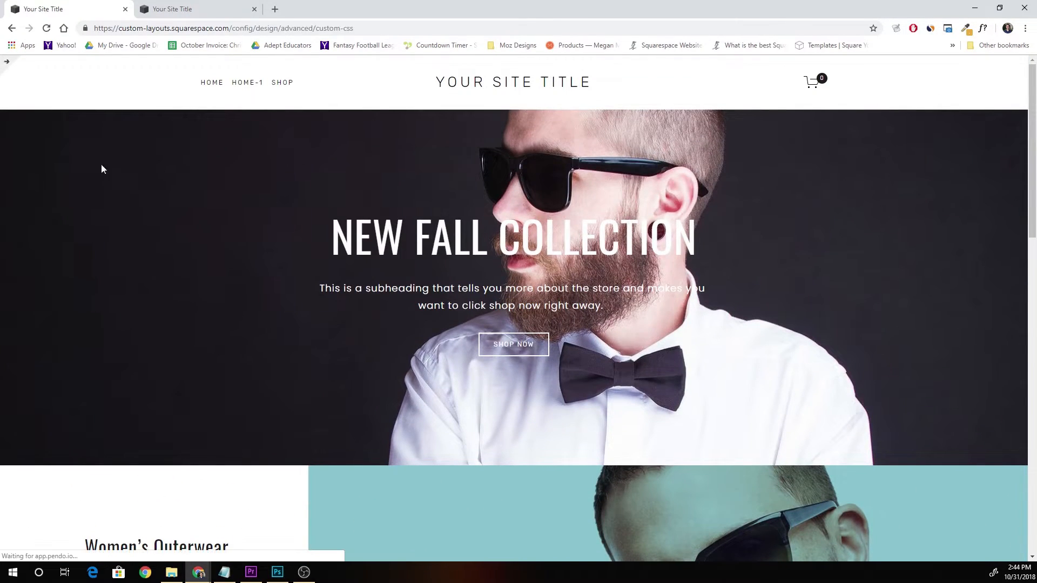
scroll(552, 340, down, 9)
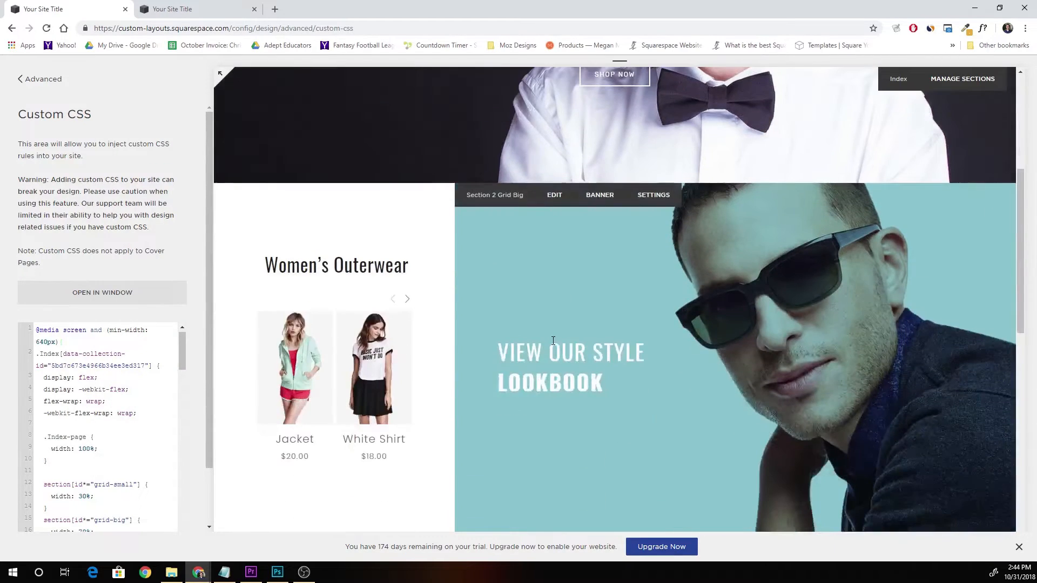
scroll(591, 340, up, 2)
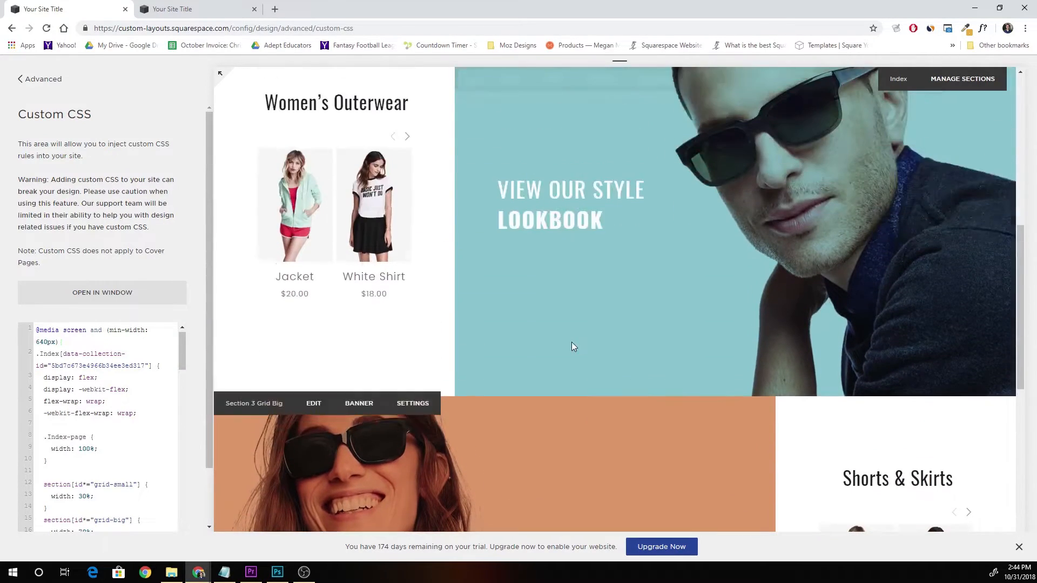
Add a blank content section titled "between section" to the Home index page and start editing it.
click(49, 81)
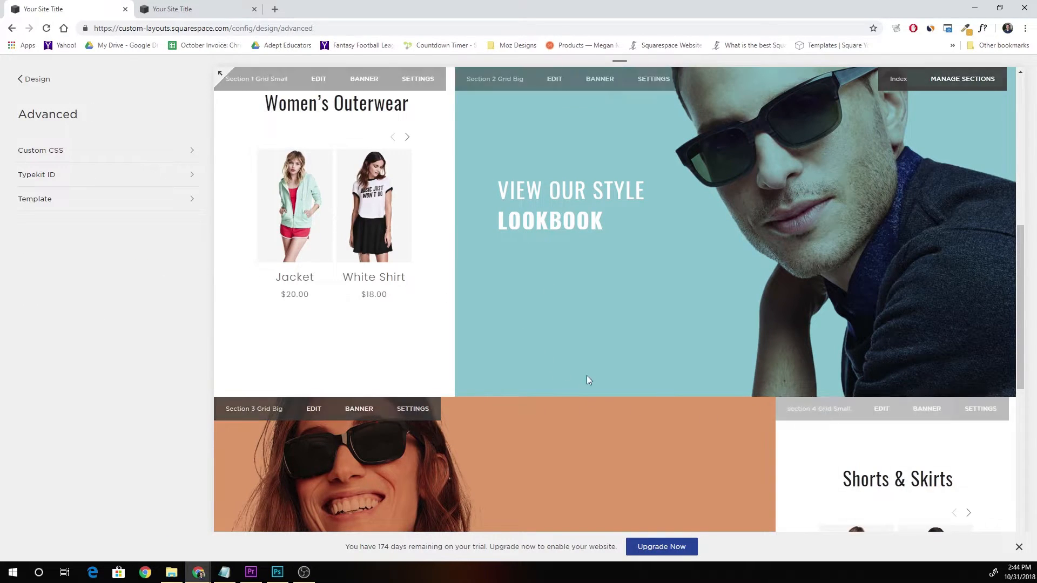
click(26, 80)
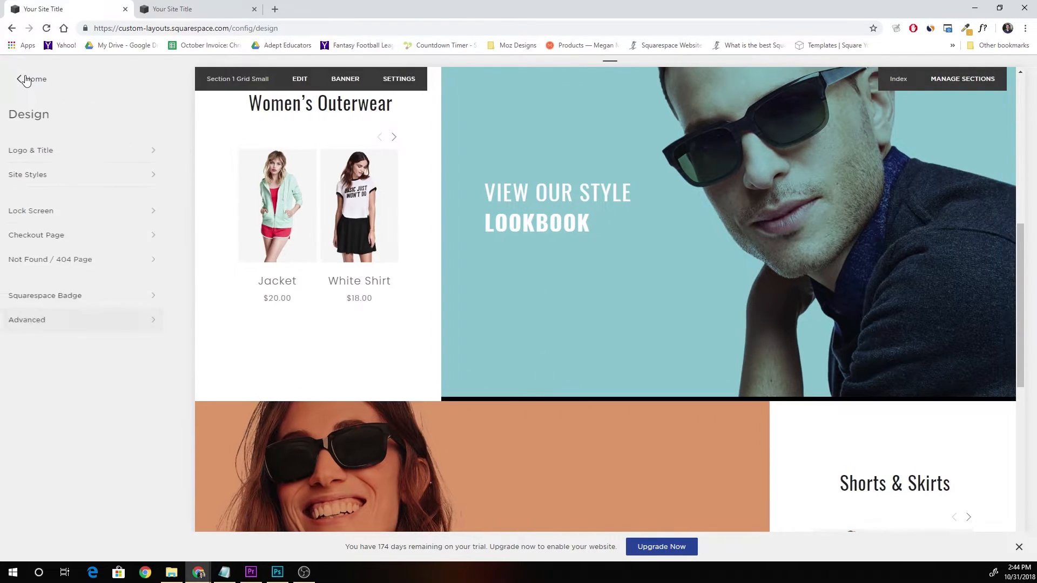
click(29, 81)
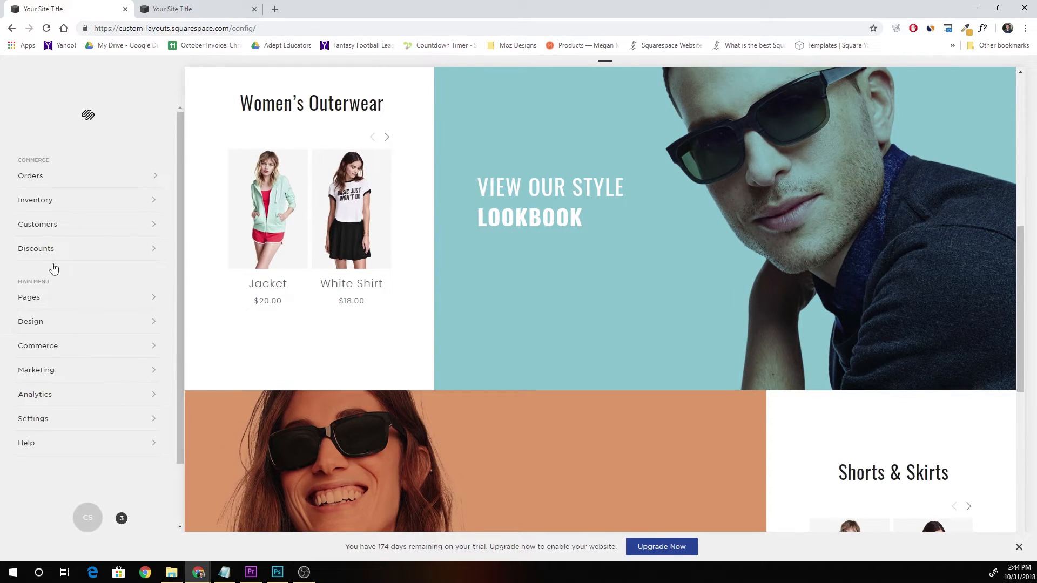
click(54, 298)
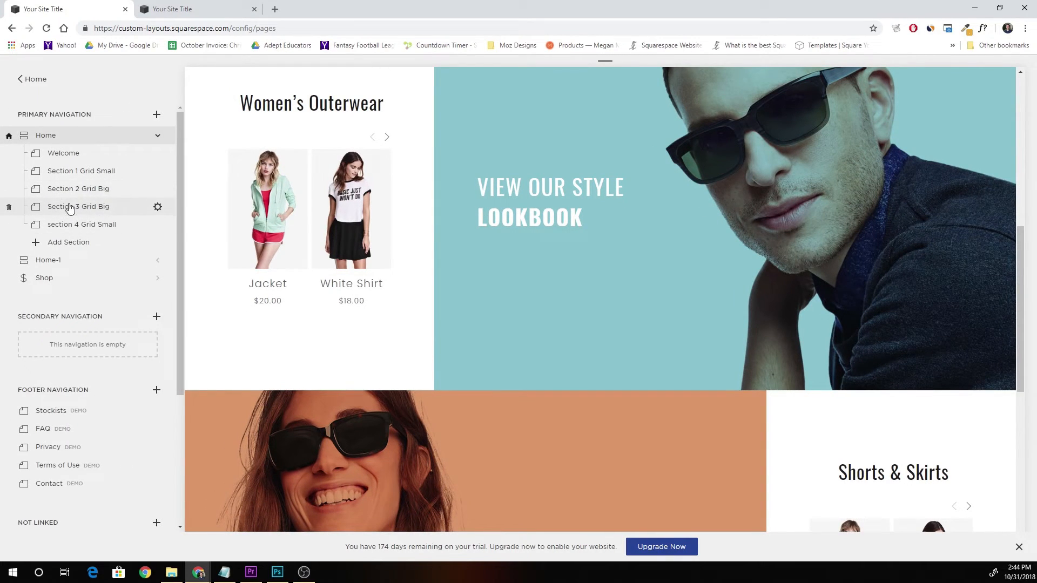
click(68, 245)
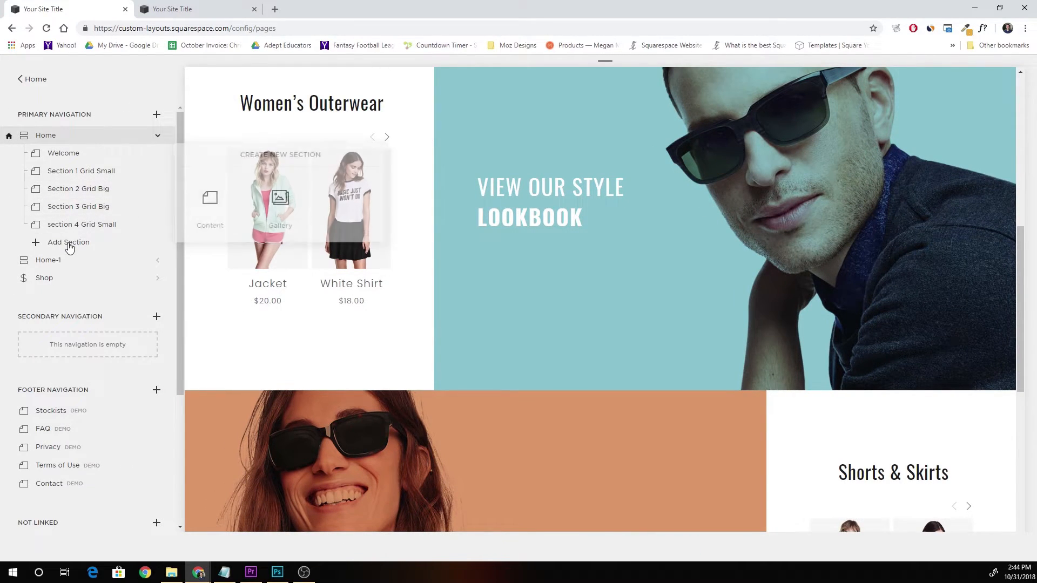
click(215, 203)
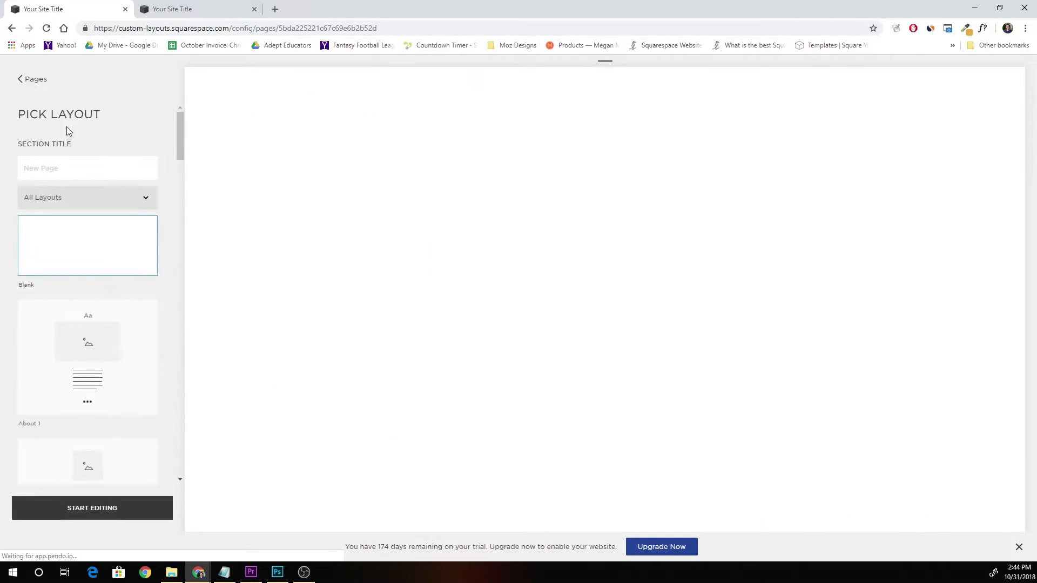
click(52, 166)
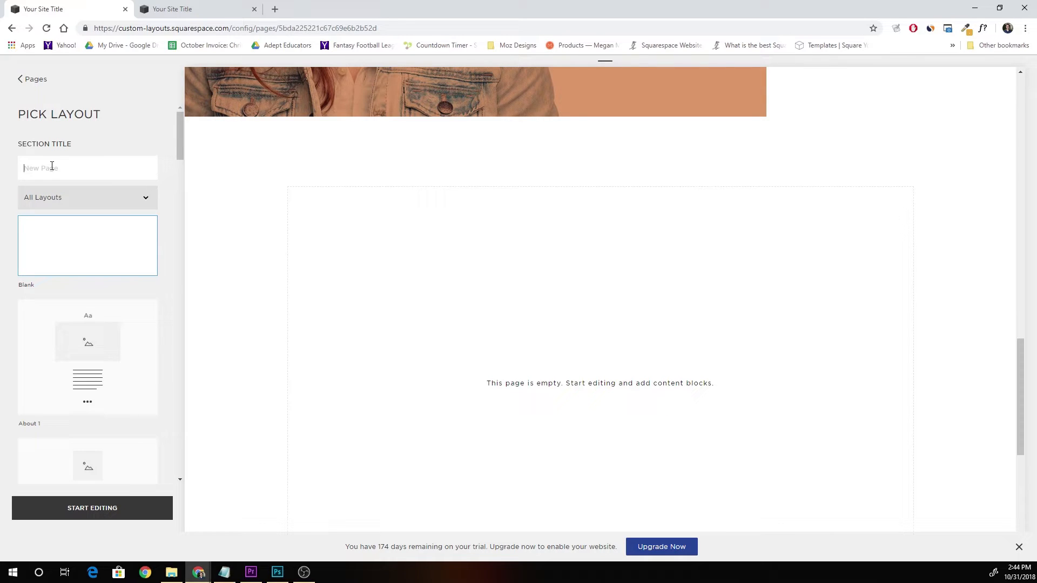
text(between section)
click(84, 507)
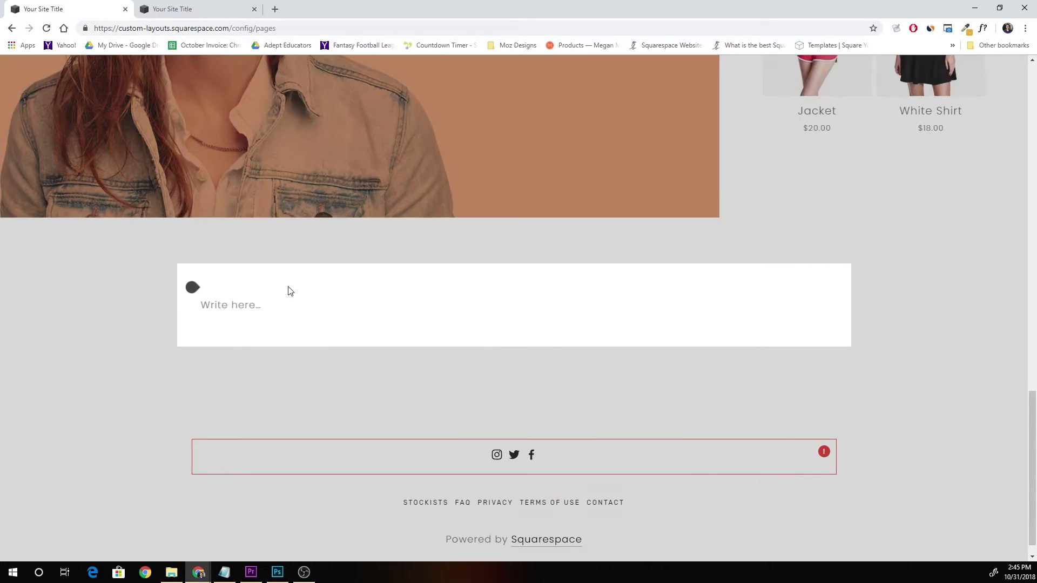
Add the text "This is full width" to the new section as a centered Heading 2 and save it.
click(268, 309)
text(Thi)
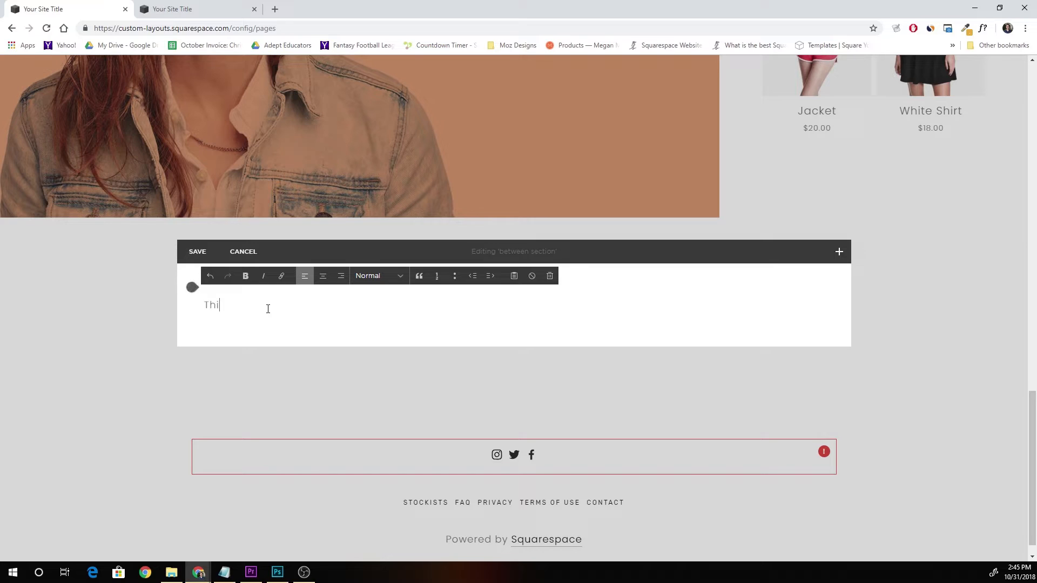
text(s is full width)
click(379, 276)
click(379, 311)
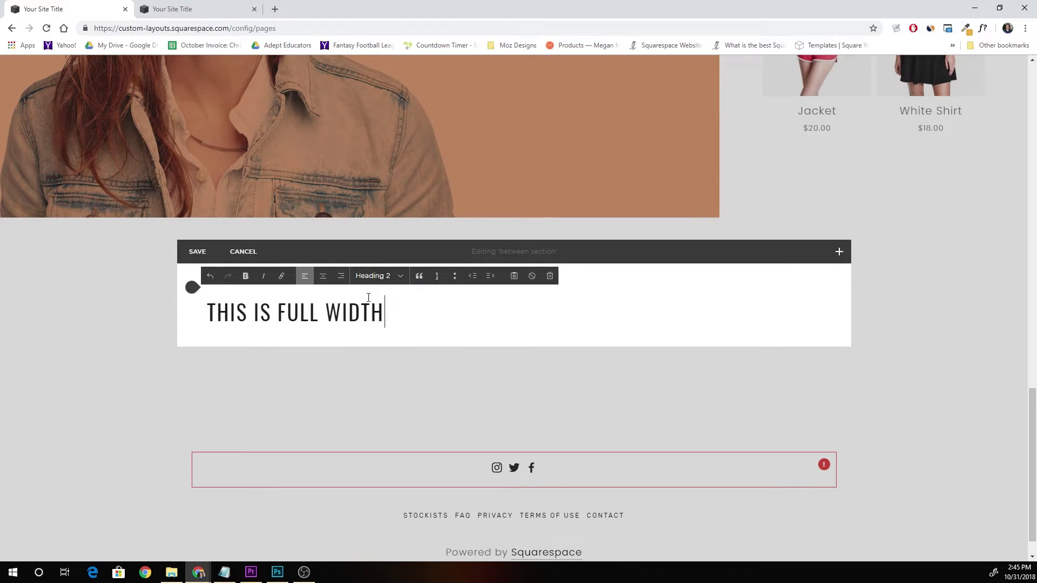
click(323, 276)
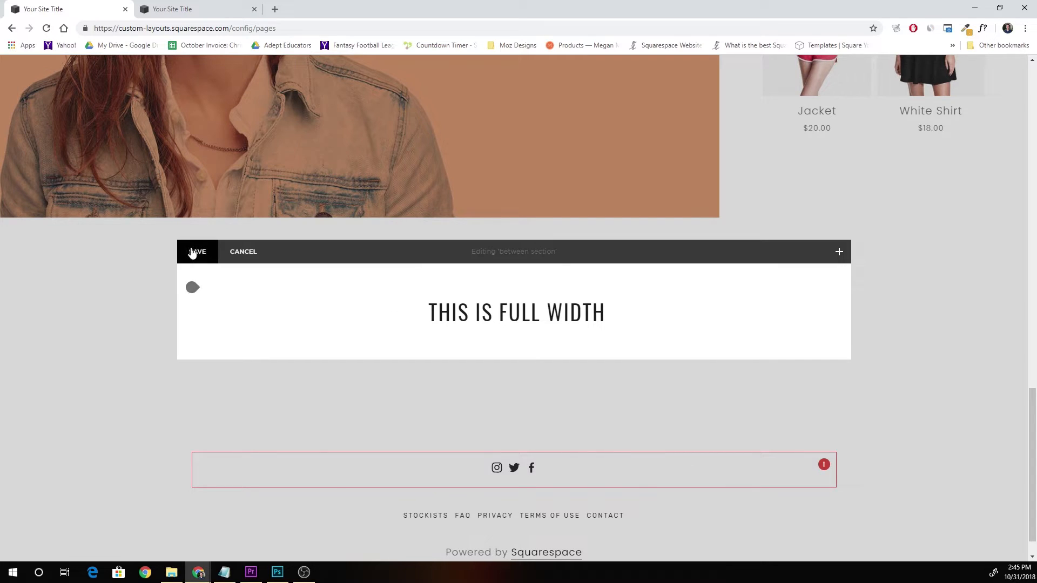
click(196, 251)
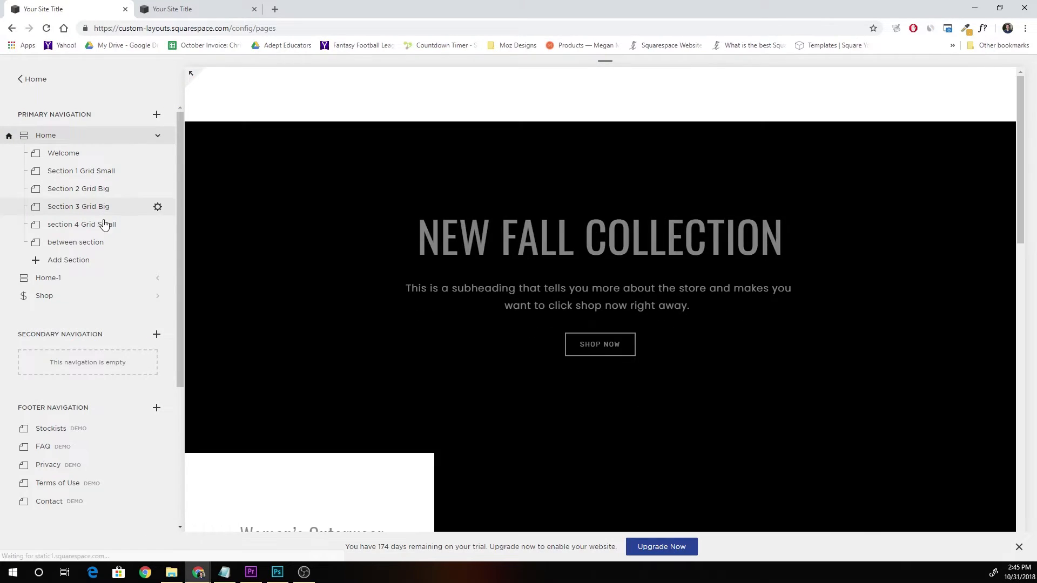
Move "between section" between Section 2 Grid Big and Section 3 Grid Big, and check its placement in the preview.
click(76, 242)
drag(74, 217, 82, 199)
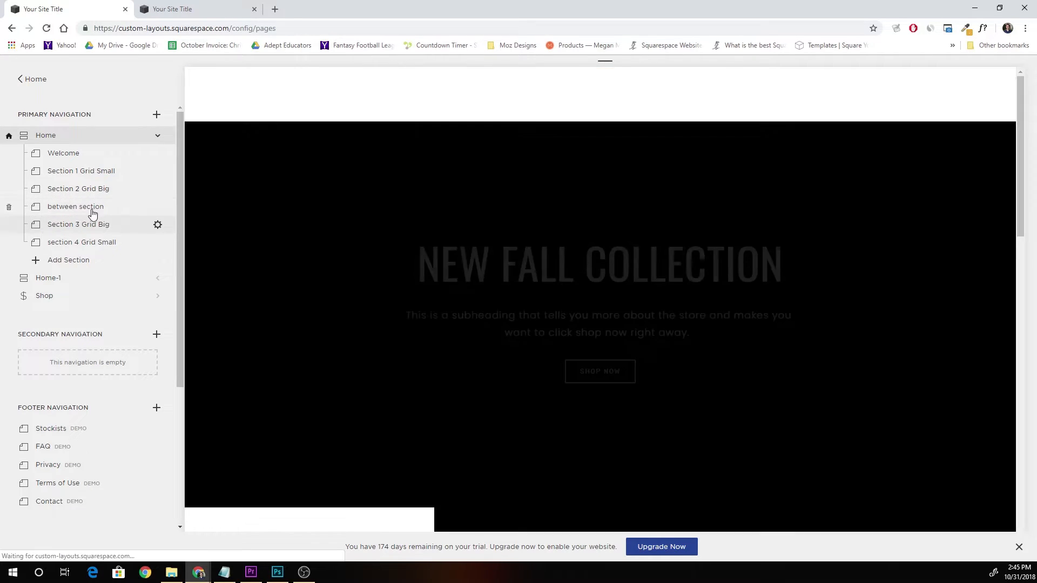
scroll(495, 239, down, 10)
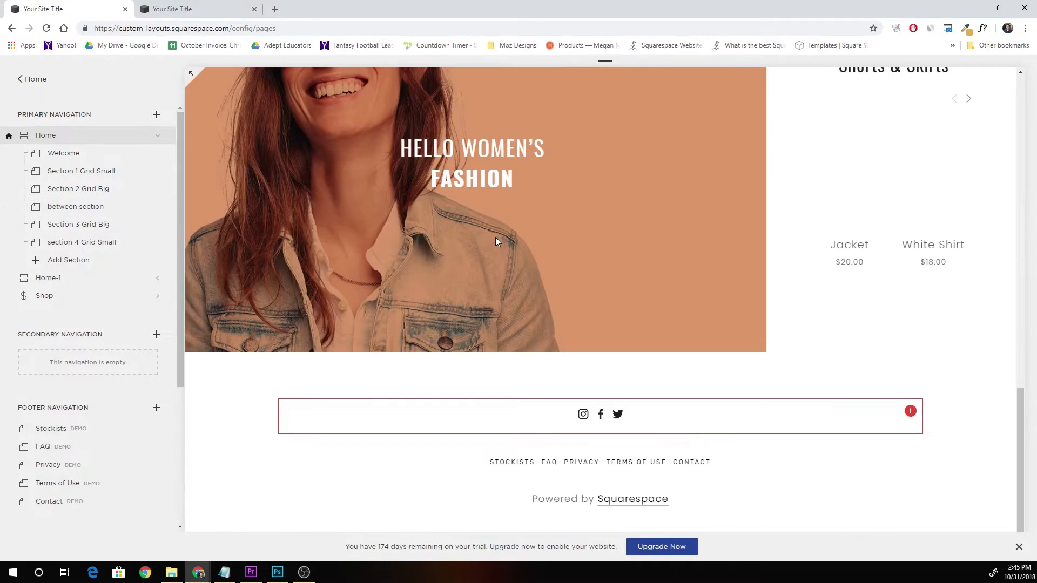
scroll(521, 241, up, 10)
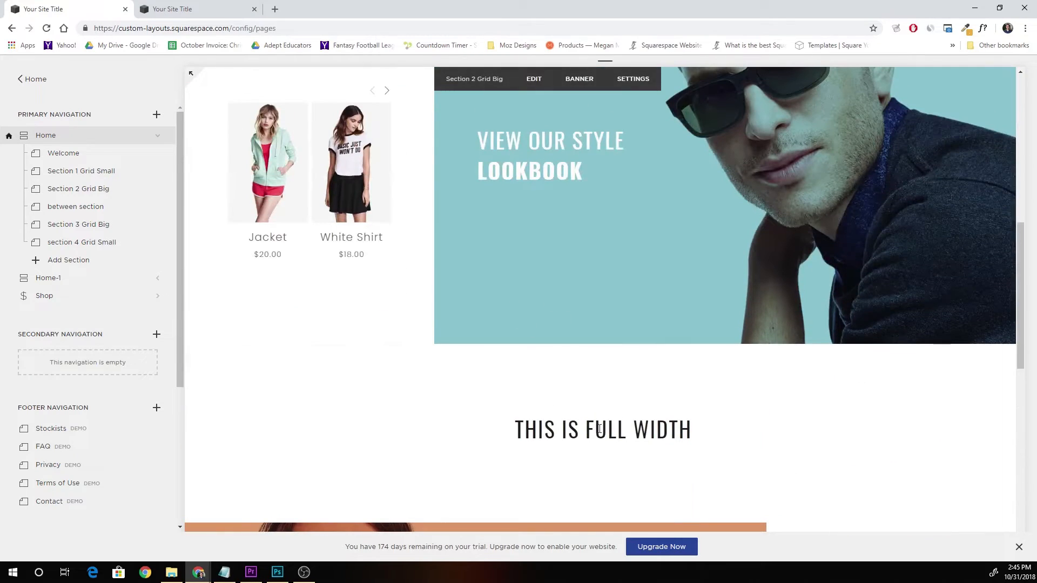
Upload the "hero image" file as the banner image of "between section" and save it.
click(340, 372)
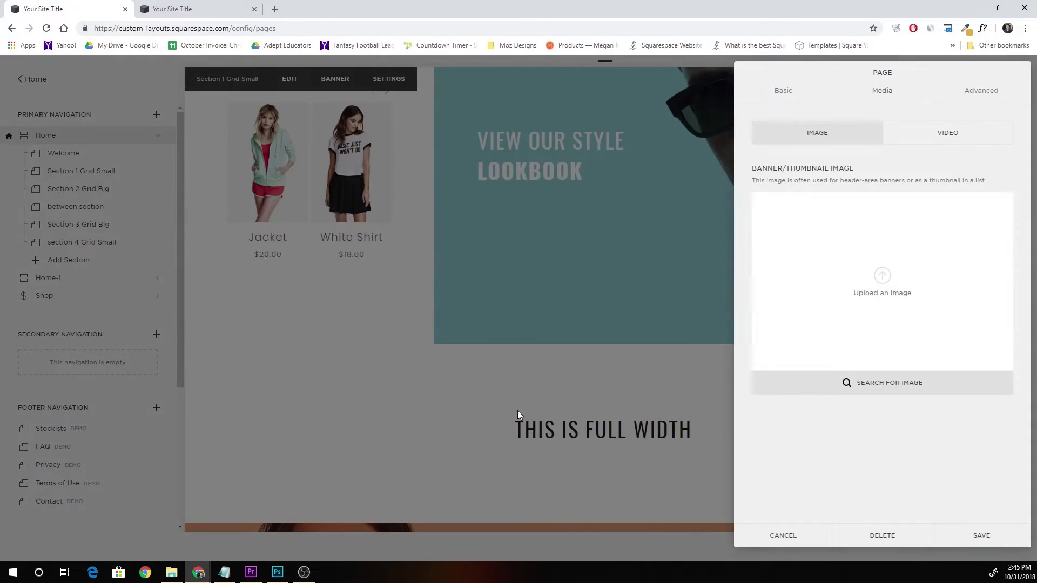
click(880, 283)
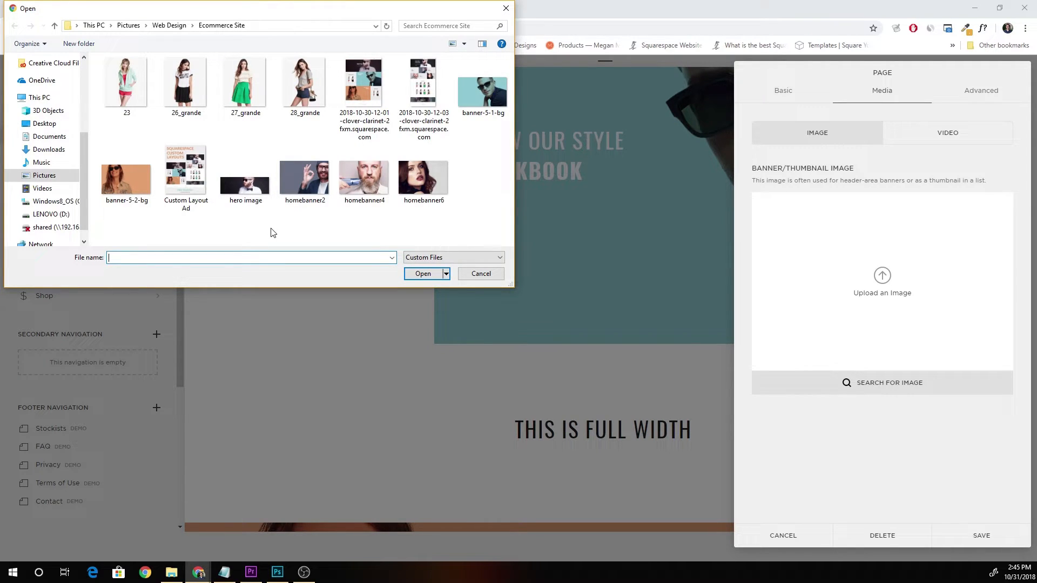
click(246, 202)
click(423, 274)
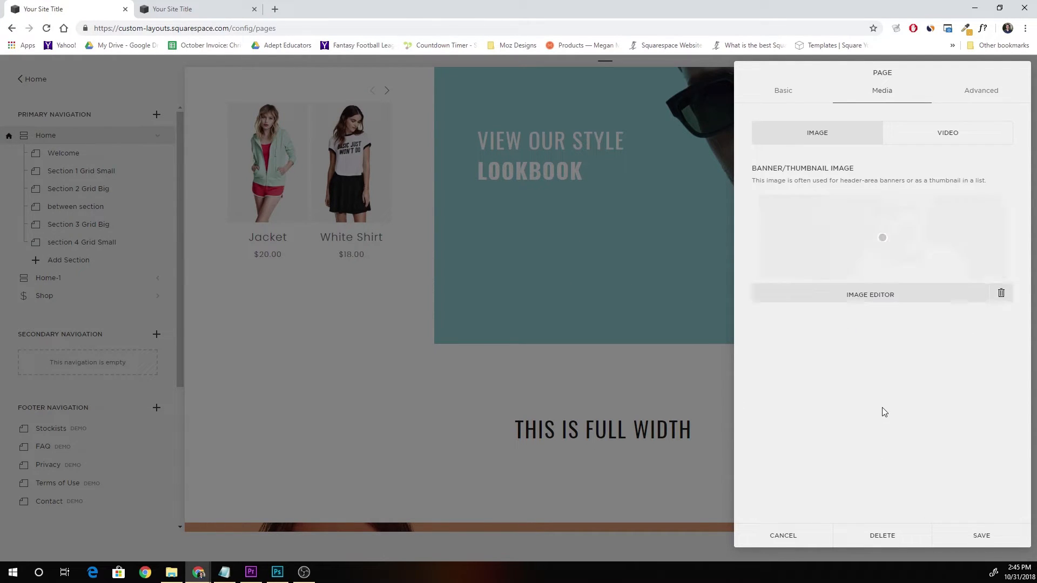
click(984, 535)
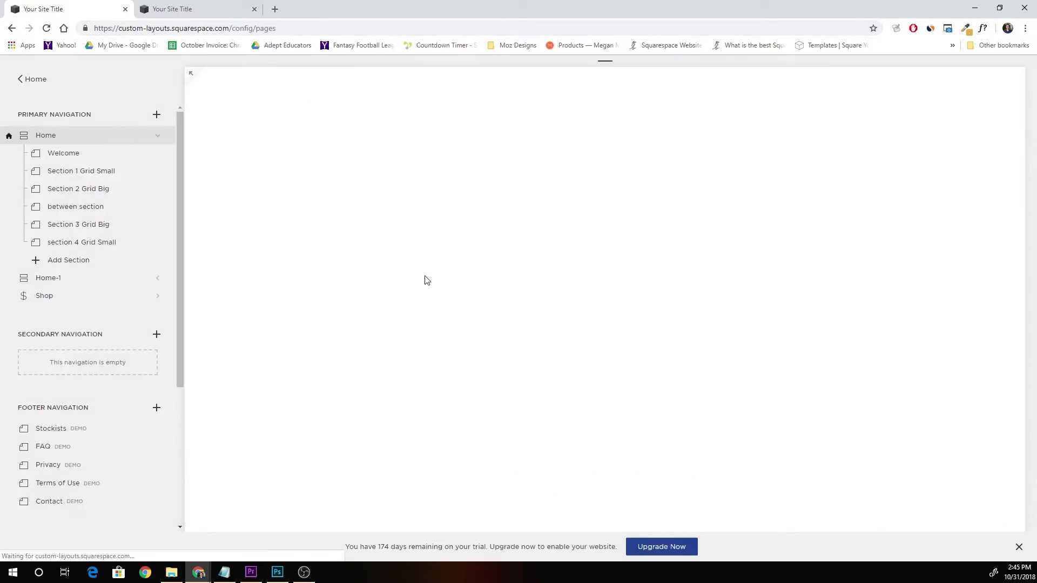
Examine how the full-width banner section sits between the two rows of small and big sections.
scroll(376, 247, down, 3)
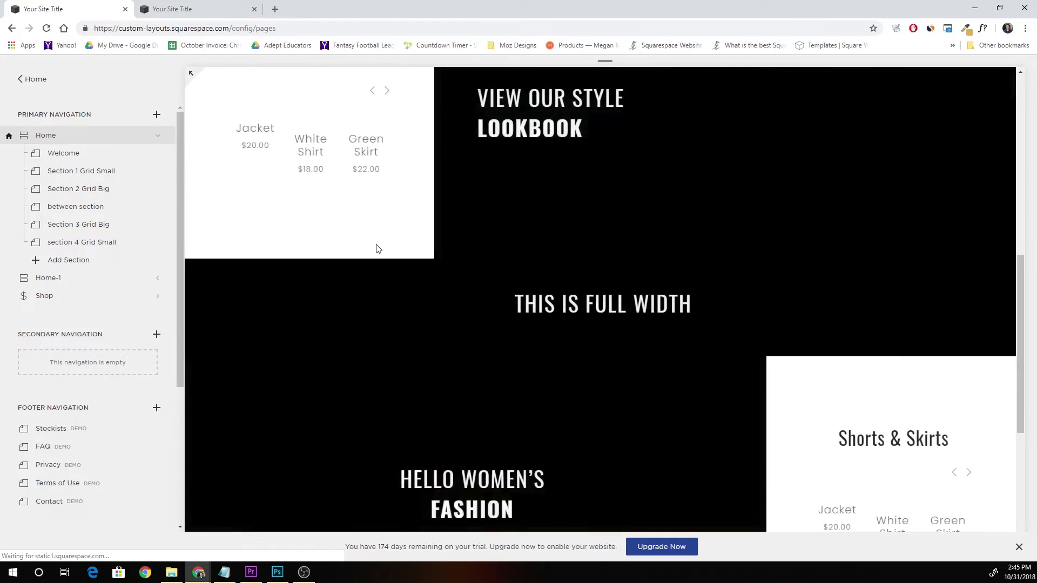
scroll(491, 310, up, 3)
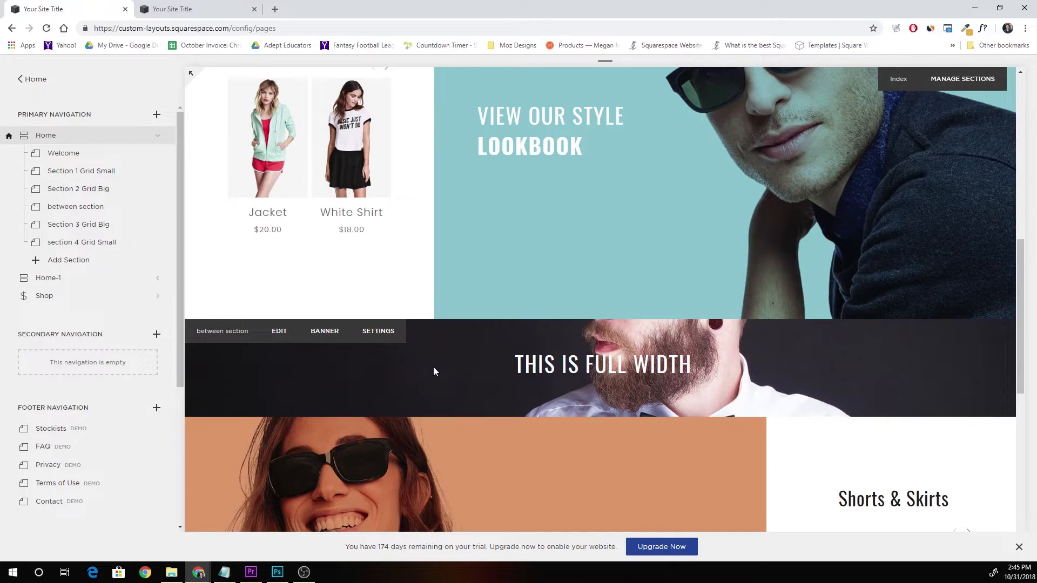
scroll(472, 384, up, 4)
scroll(540, 351, down, 5)
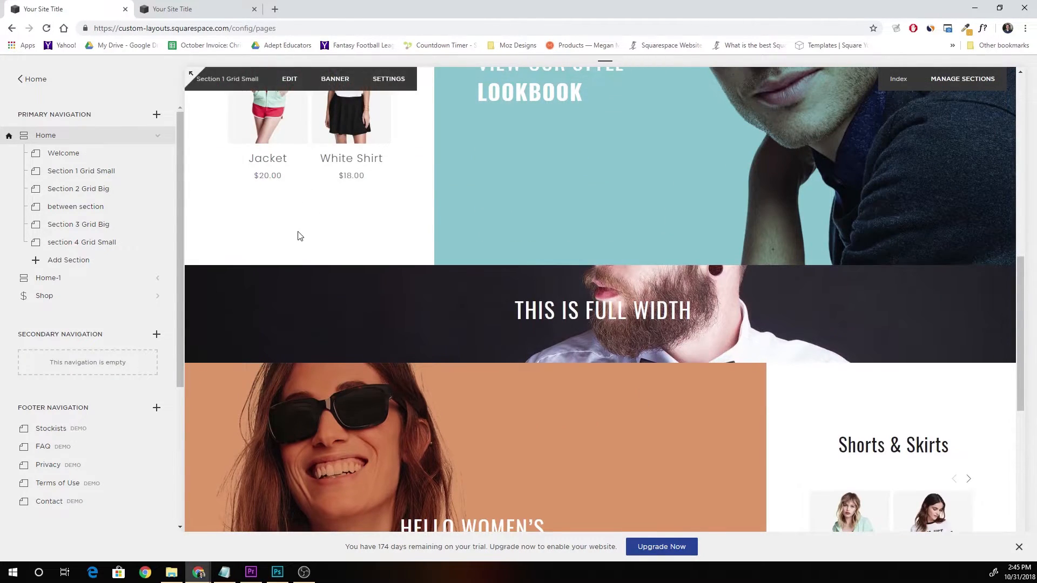
scroll(292, 216, up, 3)
scroll(450, 269, down, 3)
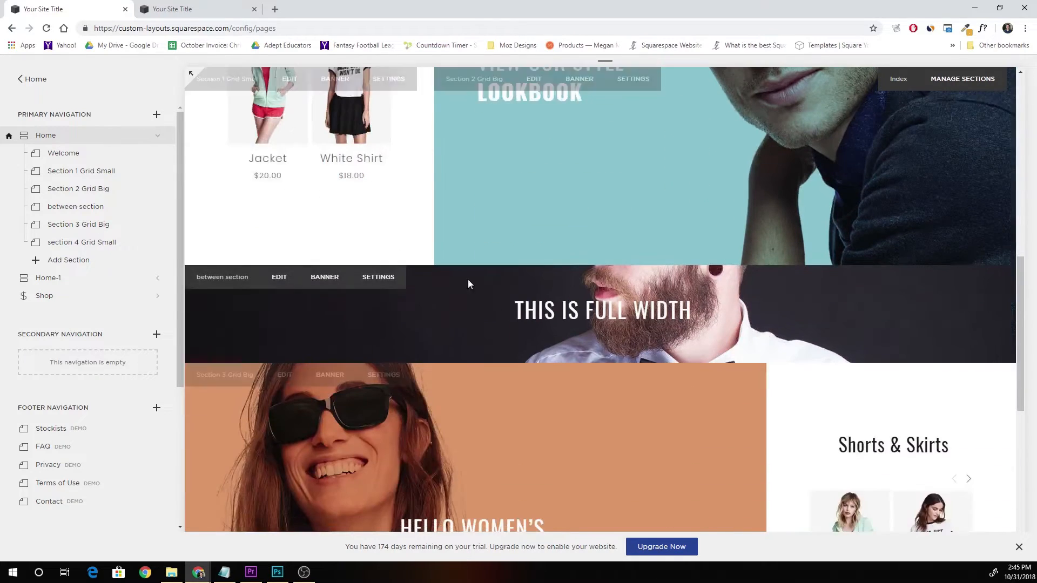
Return to the Custom CSS editor and review the width rules for index pages, grid-small and grid-big sections.
click(33, 79)
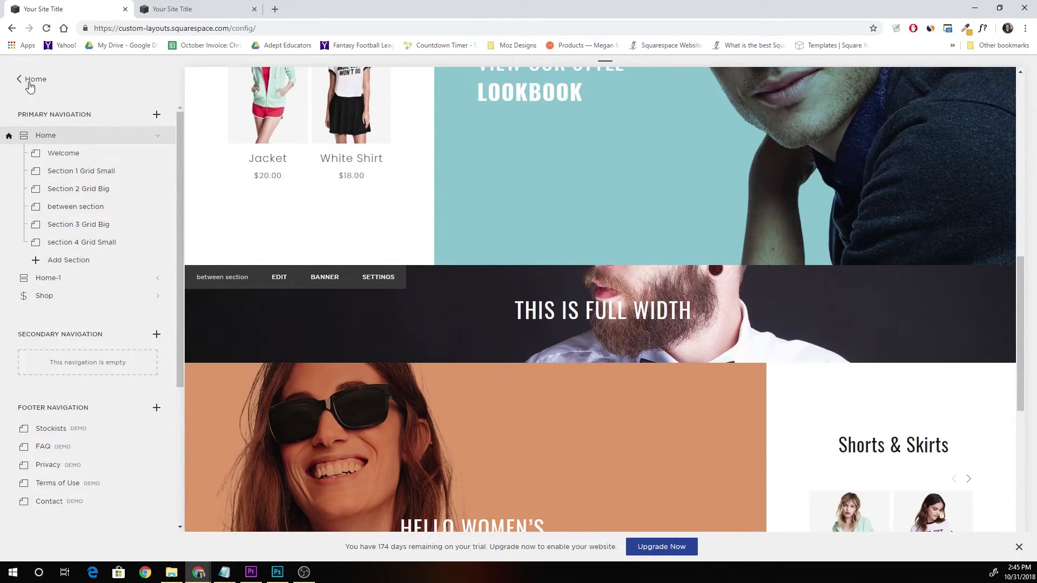
click(75, 322)
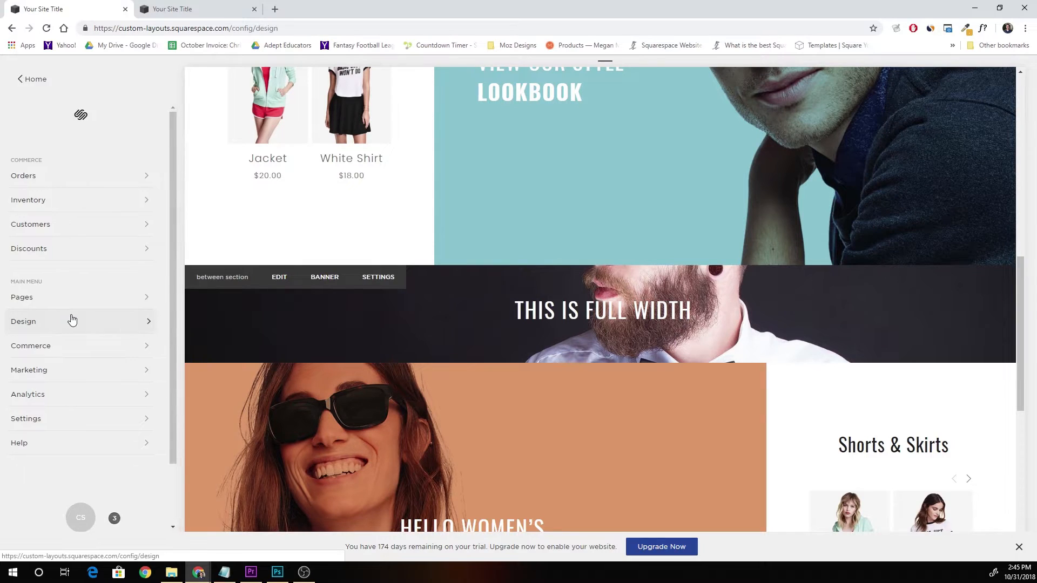
click(50, 320)
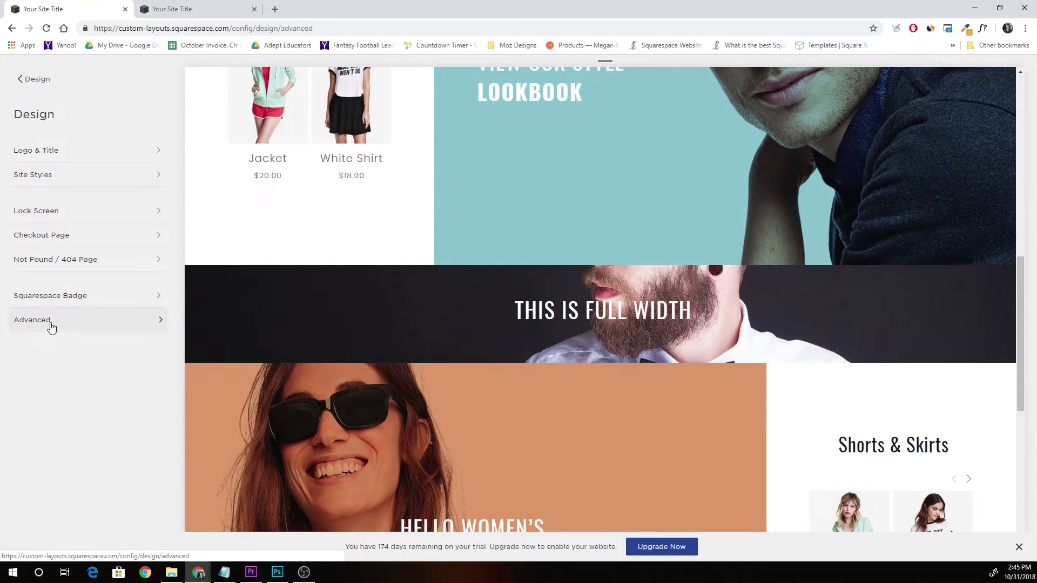
click(69, 160)
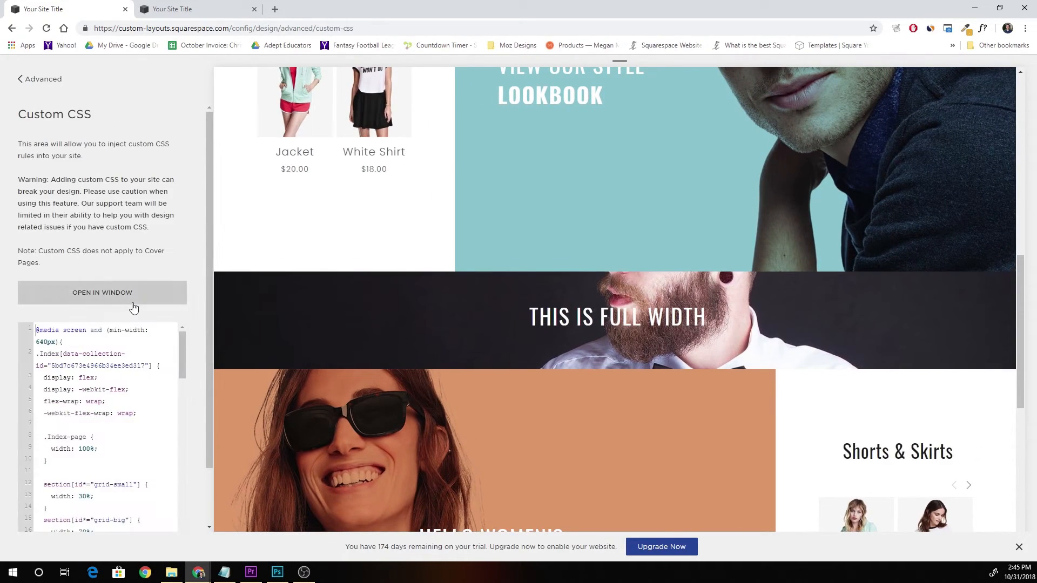
scroll(121, 419, down, 1)
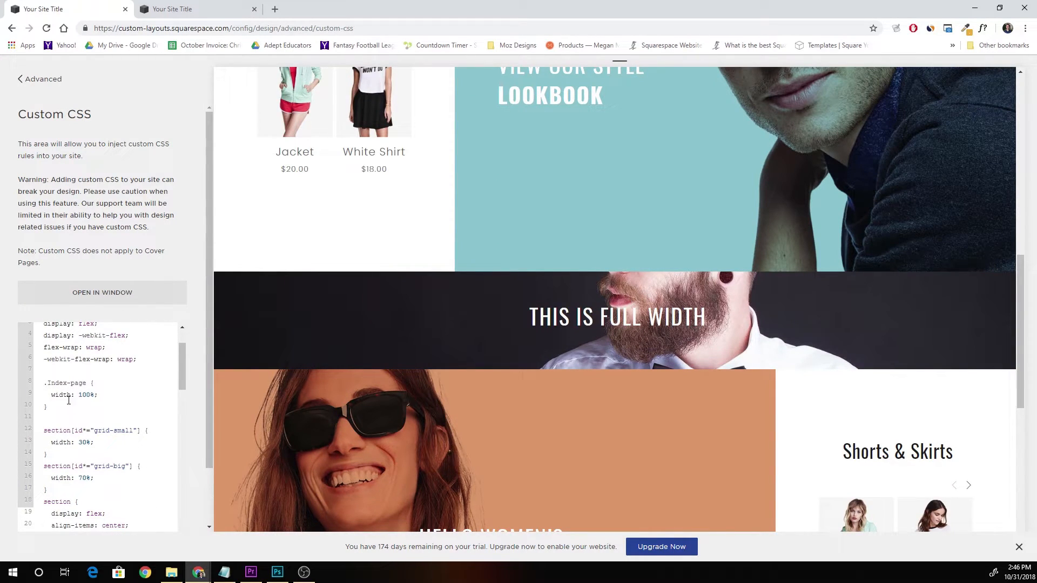
scroll(102, 395, down, 1)
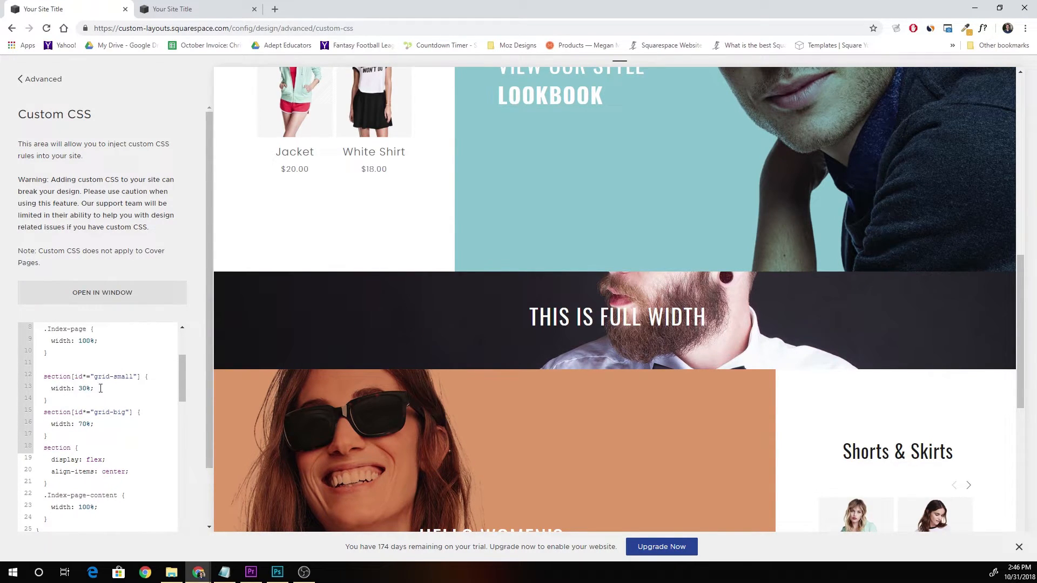
Compare the full-width section and both grid rows in the preview with the CSS width rules.
mouse_move(385, 326)
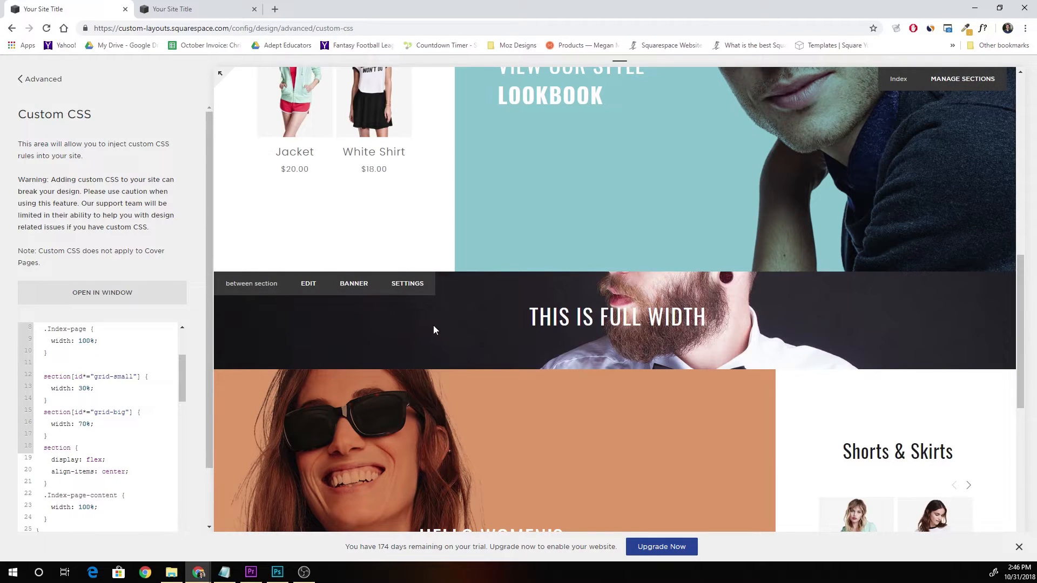
scroll(442, 335, up, 10)
scroll(475, 356, down, 10)
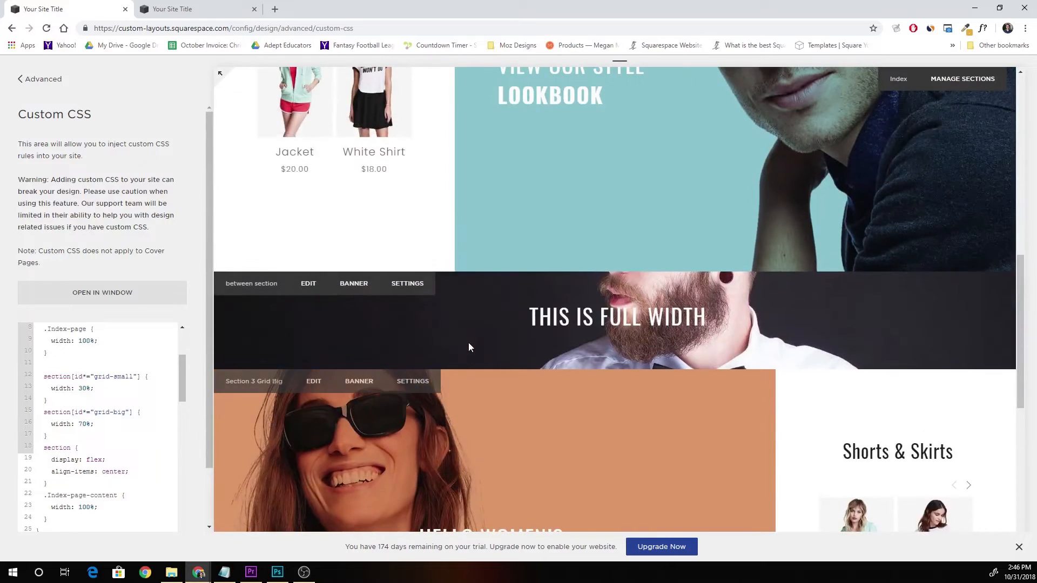
scroll(468, 342, up, 2)
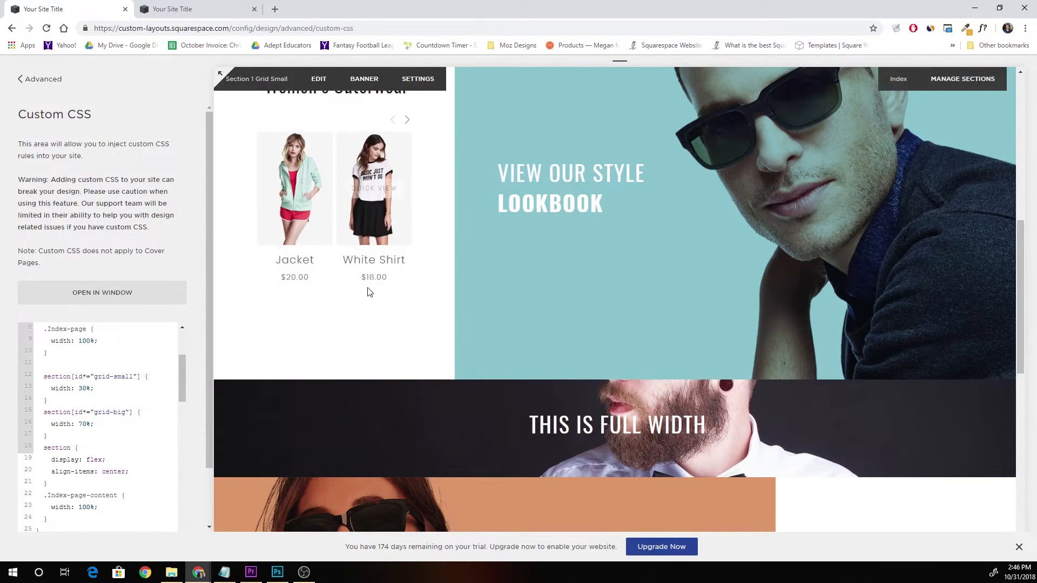
scroll(473, 340, up, 1)
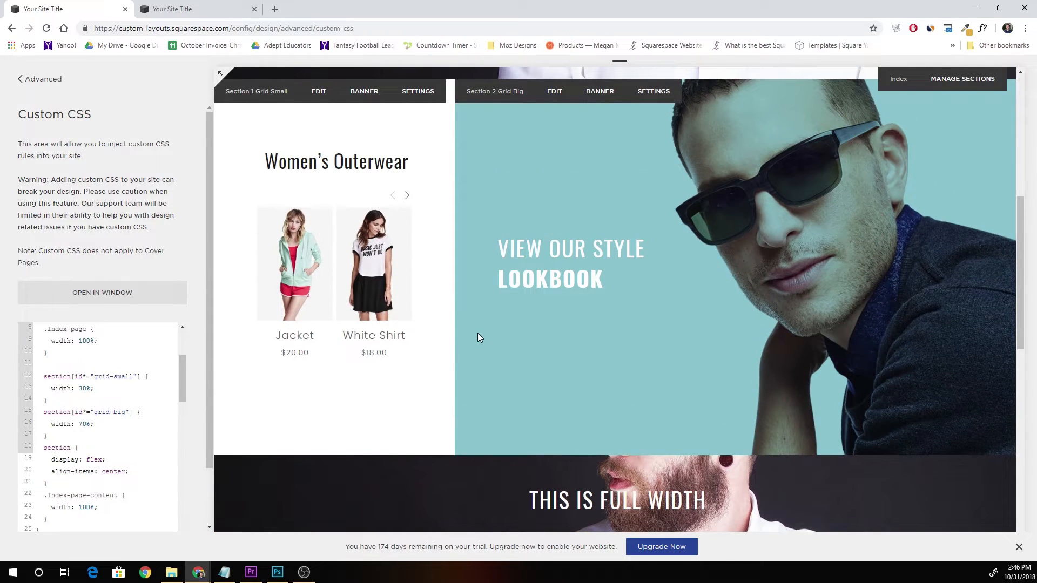
scroll(493, 330, down, 6)
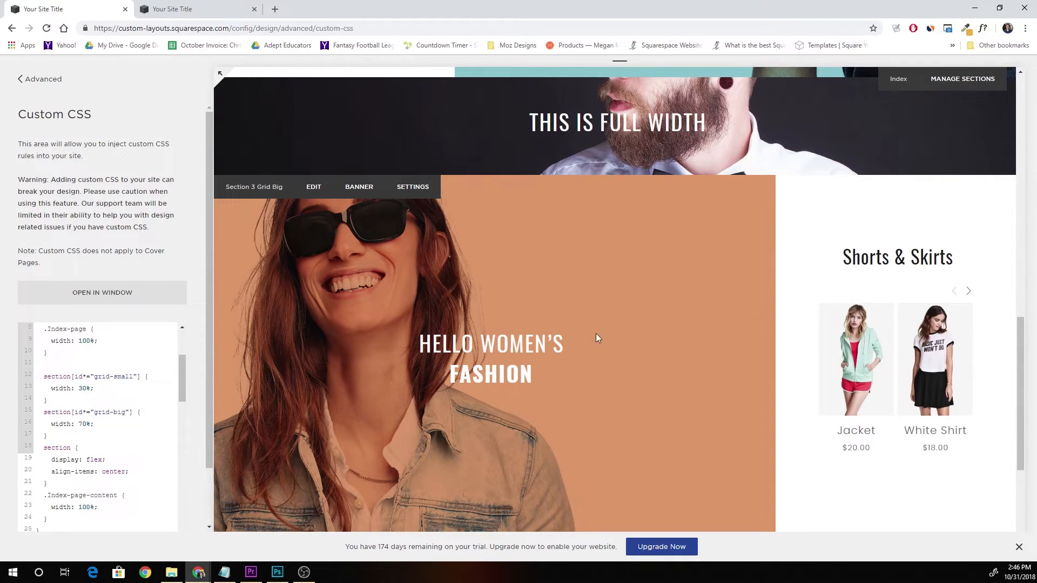
scroll(331, 273, up, 1)
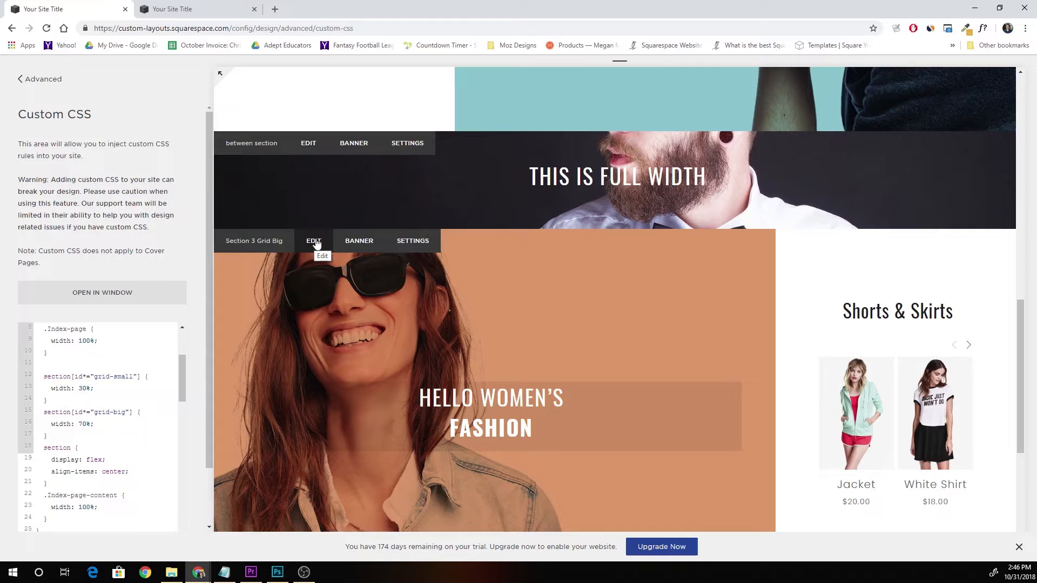
Set Section 3's URL slug to section-3-grid-half, retitle it "Section 3 Grid half" and save the page settings.
click(420, 241)
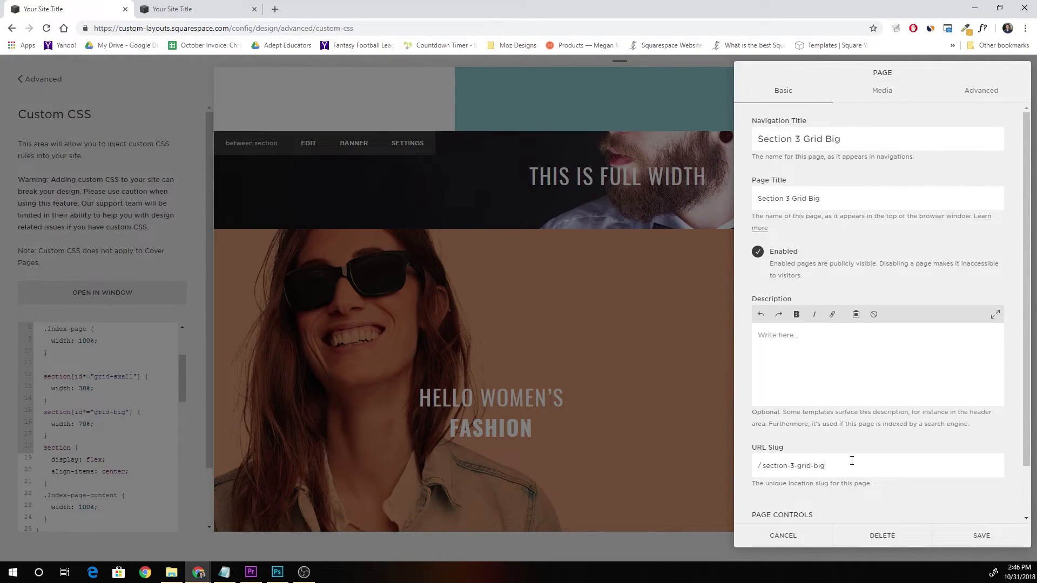
scroll(831, 466, down, 1)
click(834, 415)
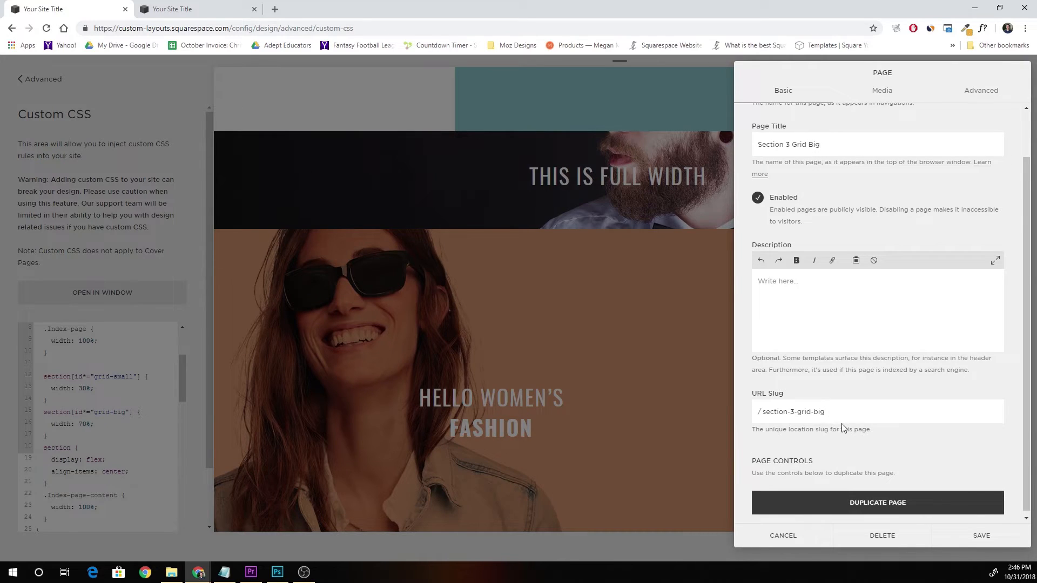
drag(832, 411, 799, 414)
text(grid)
drag(827, 414, 799, 413)
click(859, 409)
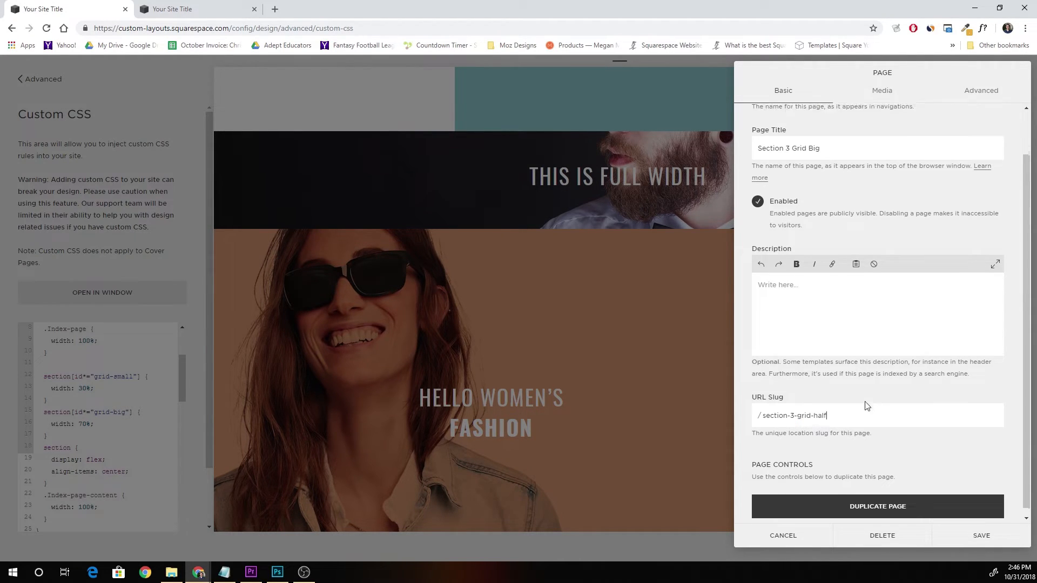
scroll(820, 146, up, 1)
text(ha)
click(981, 532)
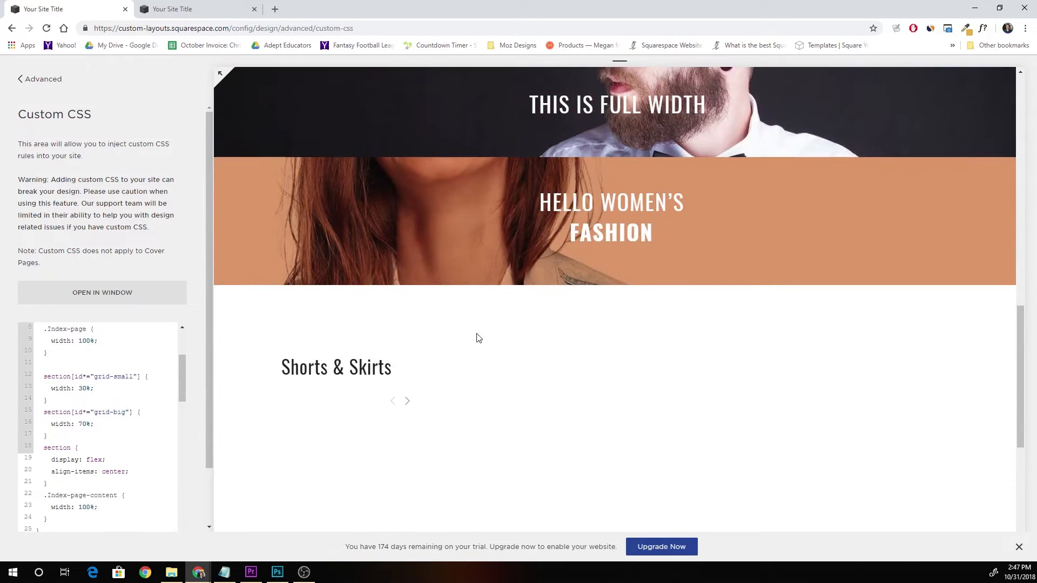
Change section 4's URL slug to section-4-grid-half, replace "Small" with "Half" in its navigation title and save the page settings.
mouse_move(436, 247)
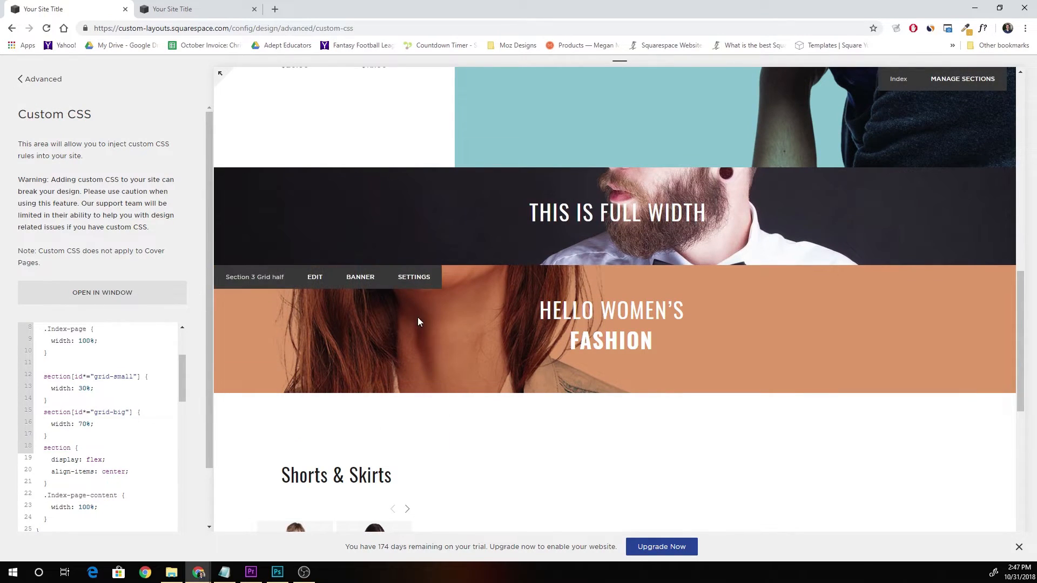
scroll(417, 317, down, 2)
mouse_move(376, 405)
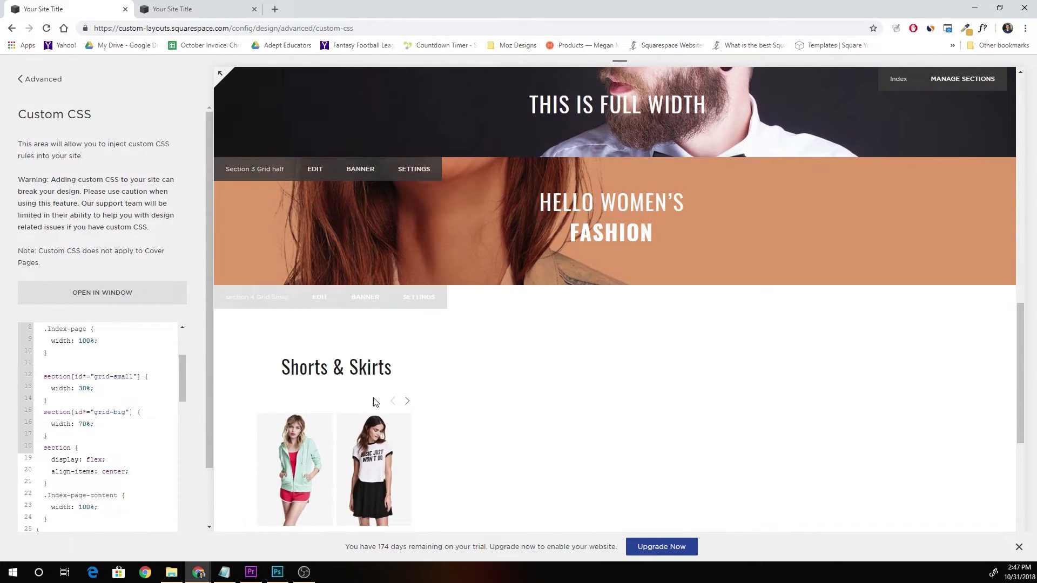
click(420, 298)
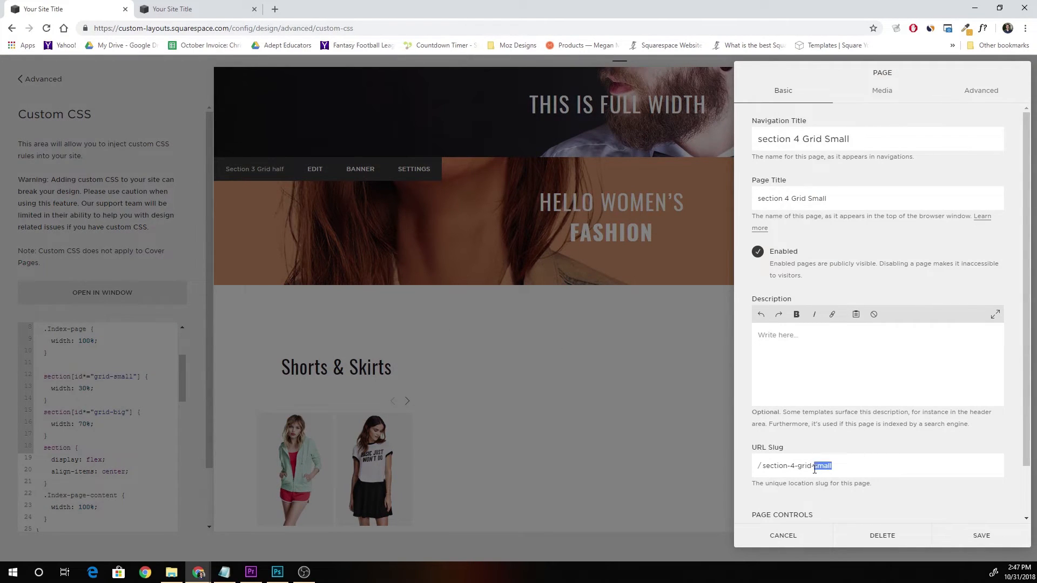
text(grid-half)
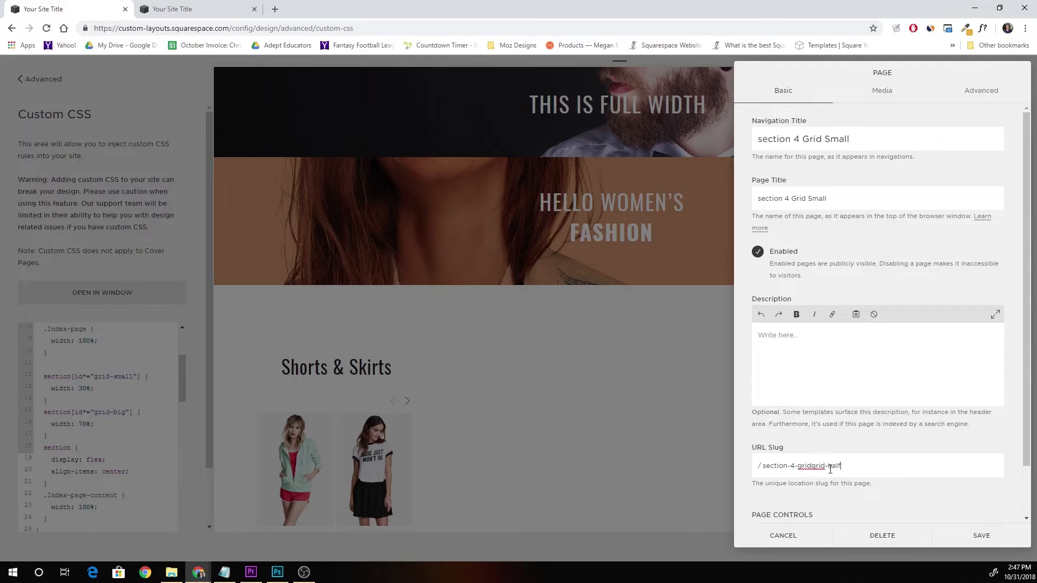
key(BackSpace)
key(BackSpace)
key(BackSpace)
drag(850, 140, 833, 136)
text(Hal)
click(972, 534)
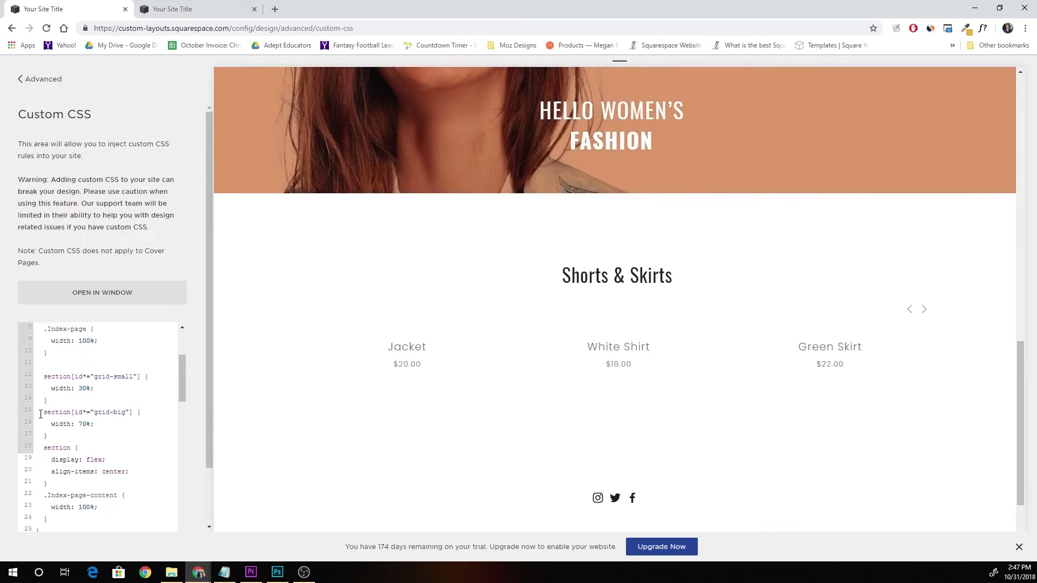
Duplicate the grid-big rule in the Custom CSS as section[id*="grid-half"] with width: 50% and save the CSS.
drag(40, 414, 59, 439)
key(ctrl+c)
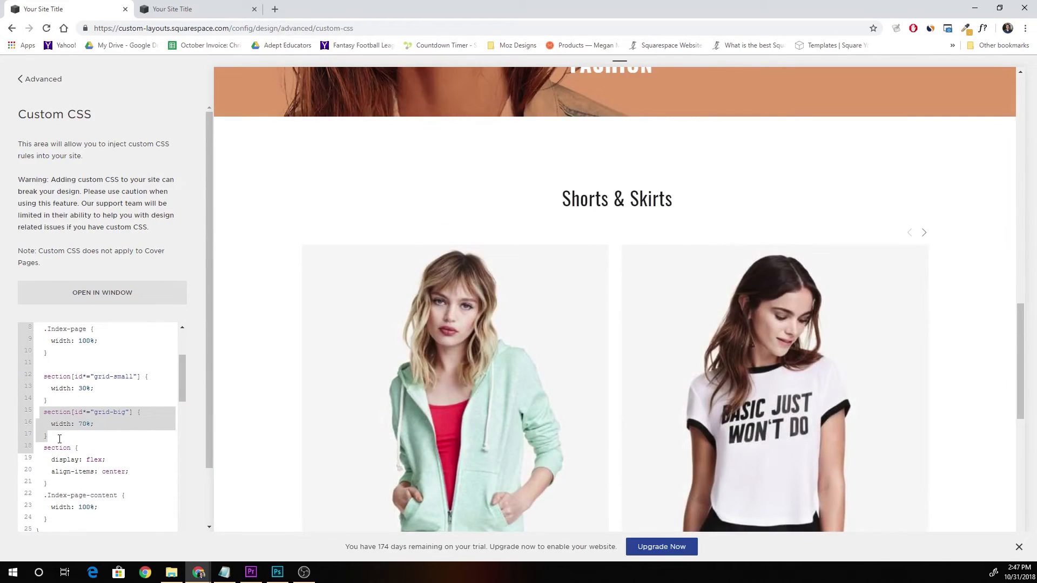
click(62, 439)
key(Return)
key(ctrl+v)
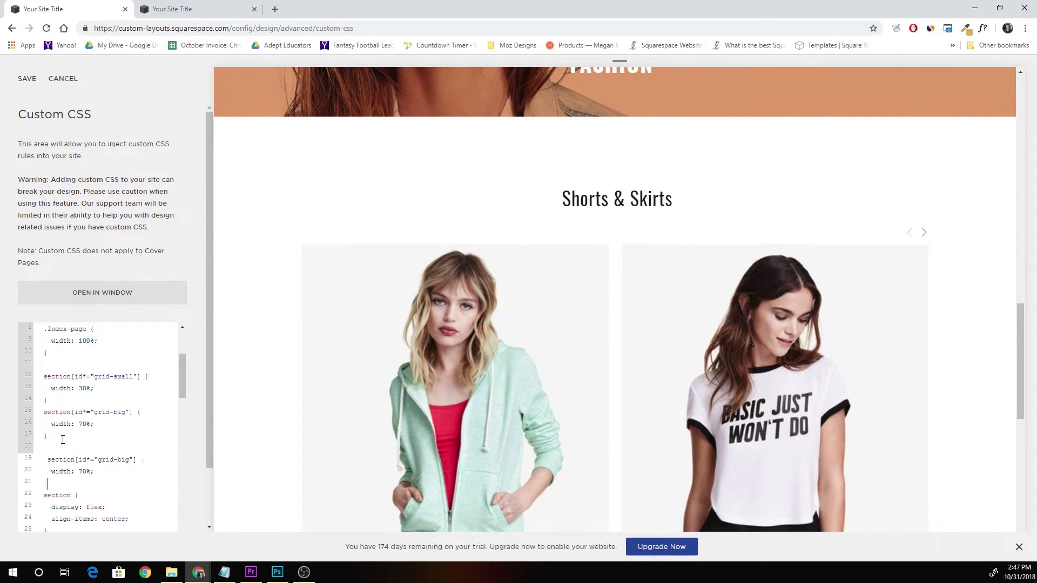
key(Return)
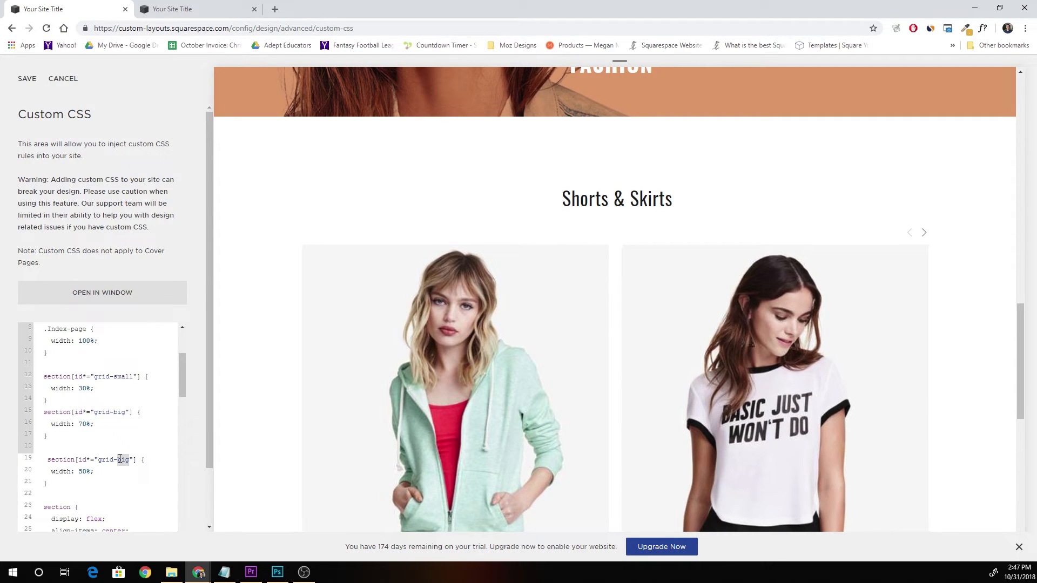
text(half)
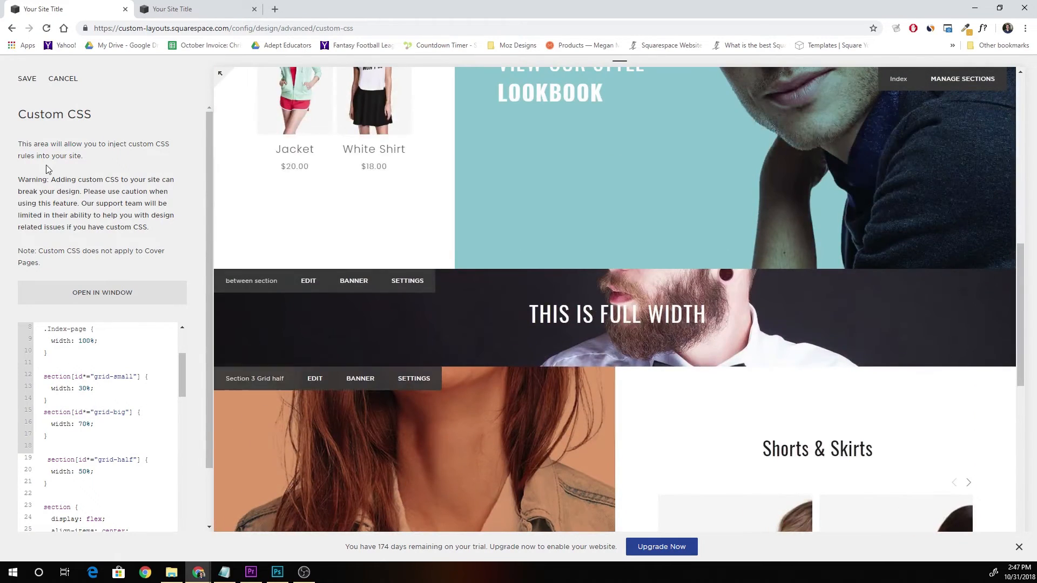
click(27, 78)
Reload the preview frame and examine the 30/70 row, full-width section and half-width row at full window size, returning to the CSS editor.
right_click(665, 397)
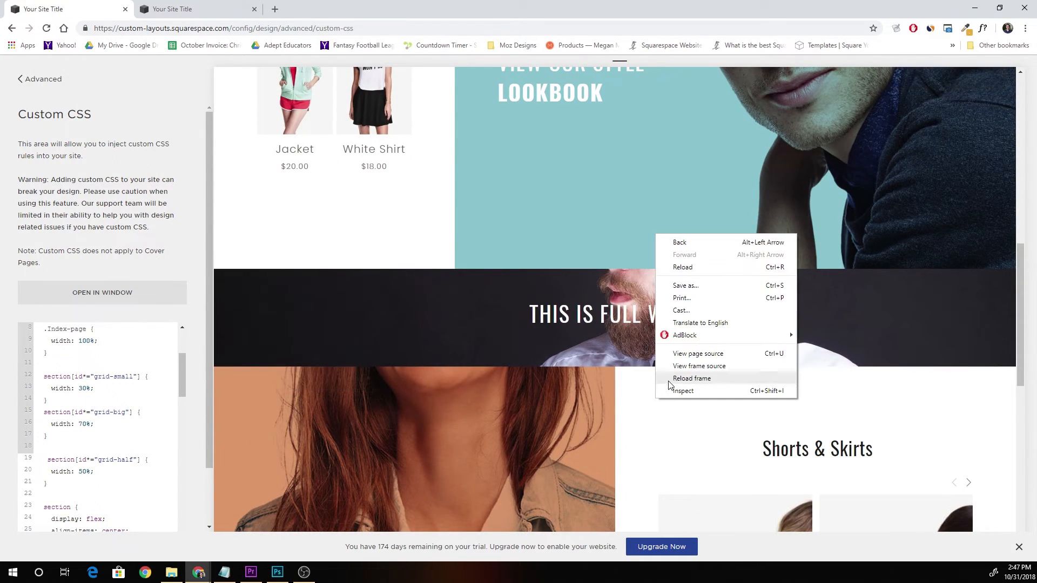
click(670, 381)
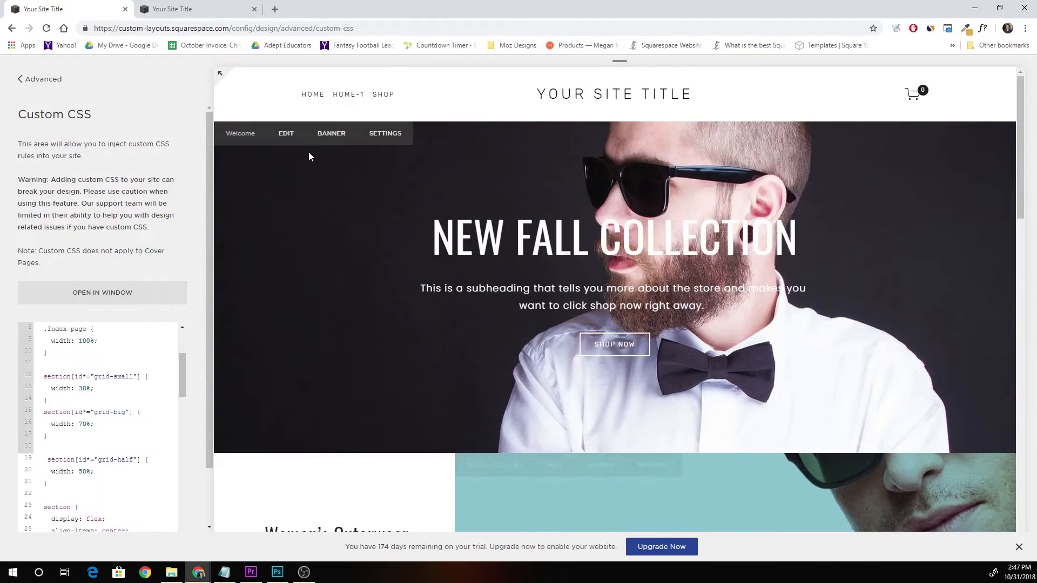
click(222, 77)
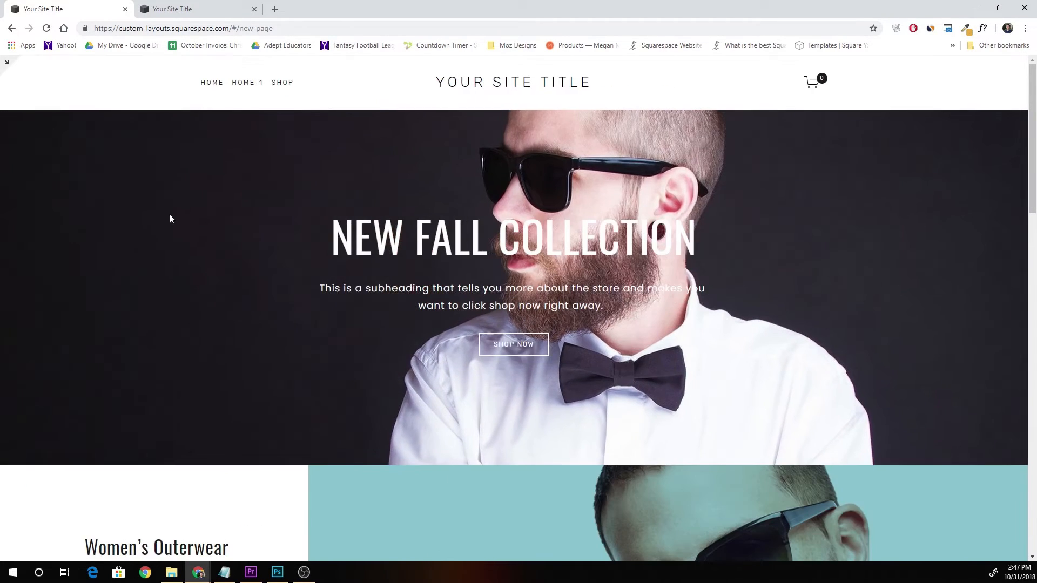
scroll(166, 212, down, 10)
scroll(199, 190, down, 6)
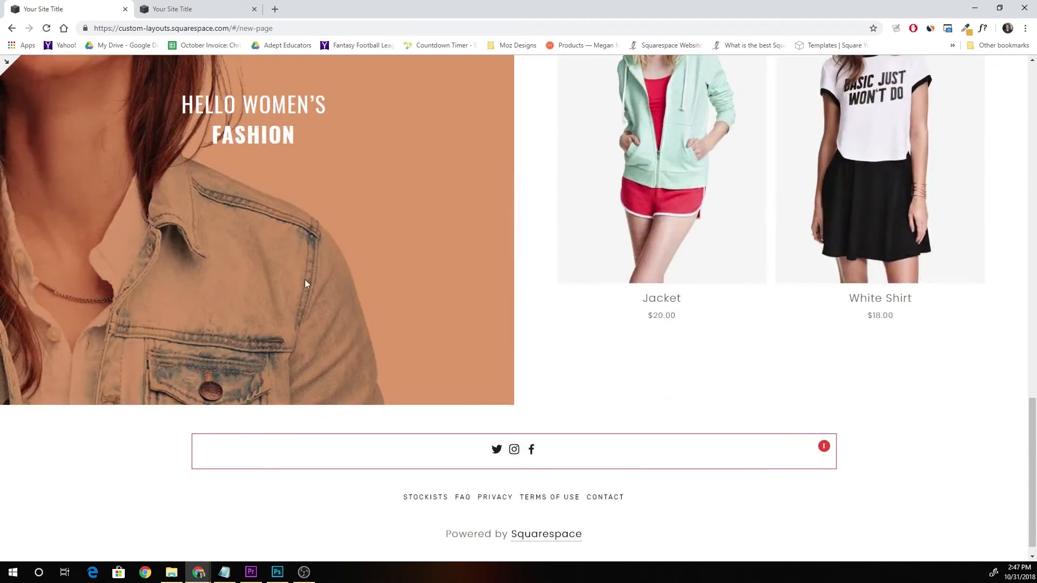
scroll(302, 278, up, 5)
scroll(318, 301, up, 15)
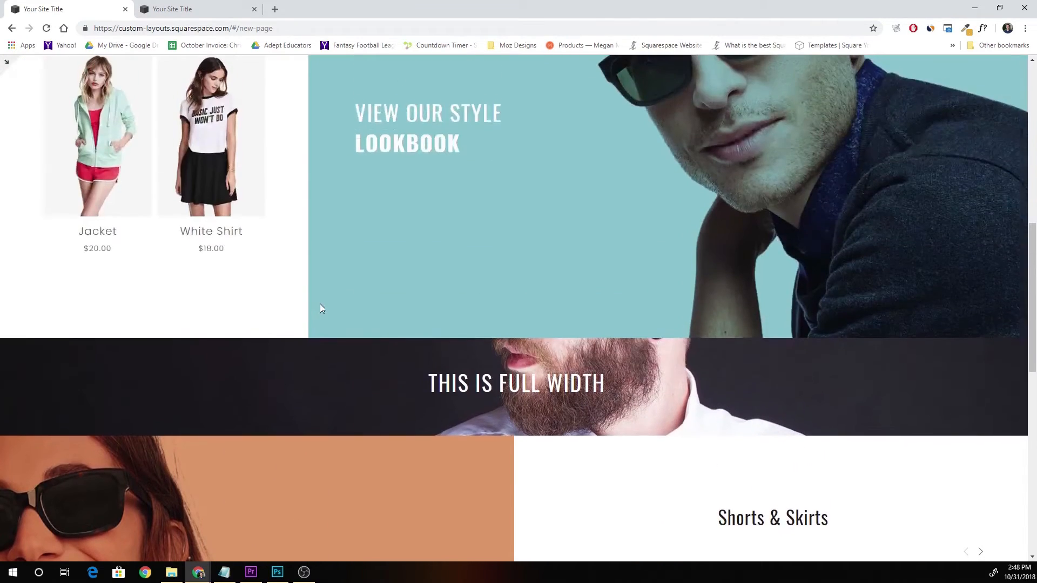
scroll(348, 281, down, 7)
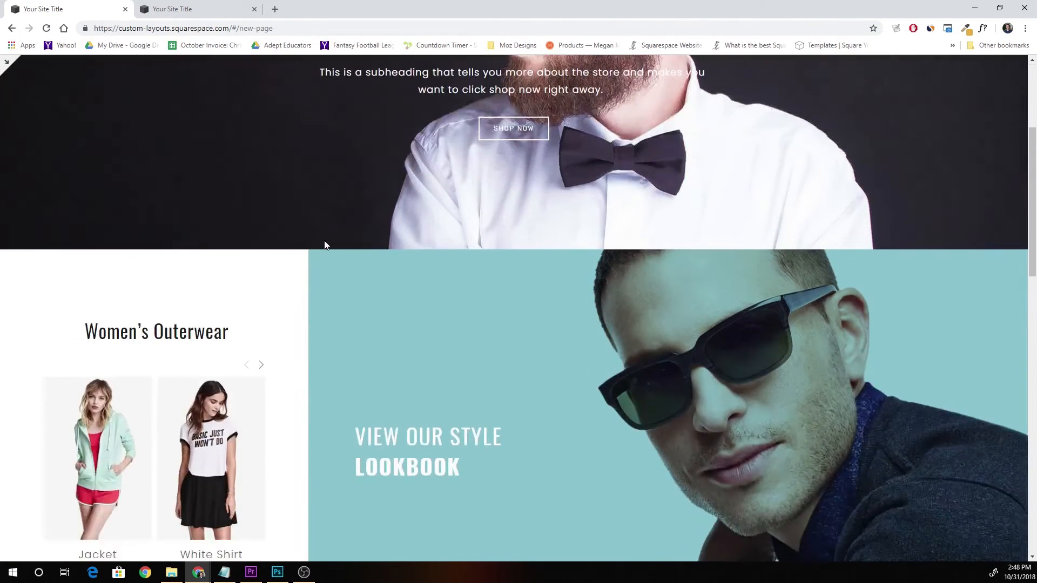
scroll(521, 302, down, 5)
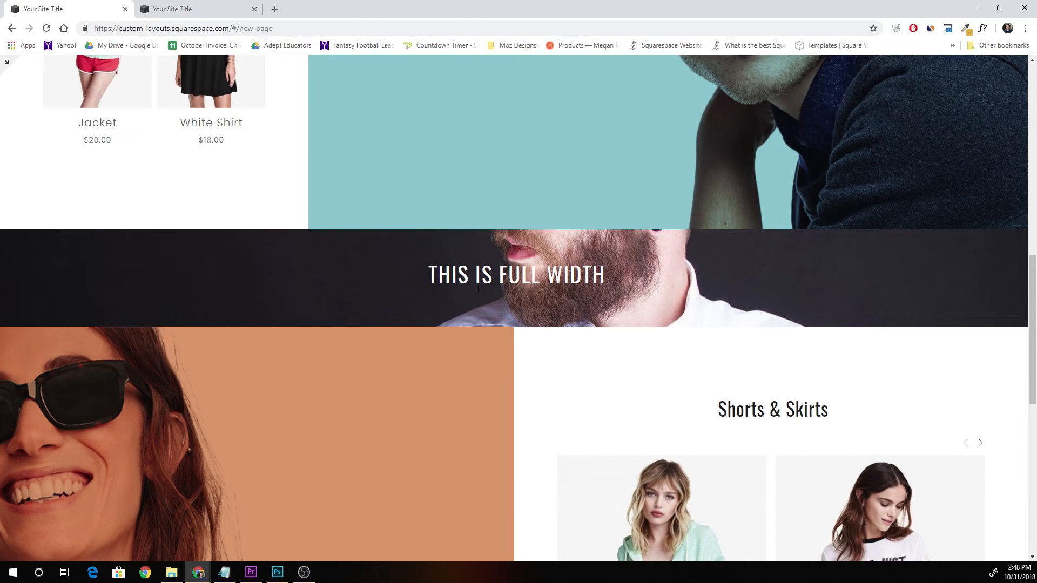
scroll(478, 278, down, 6)
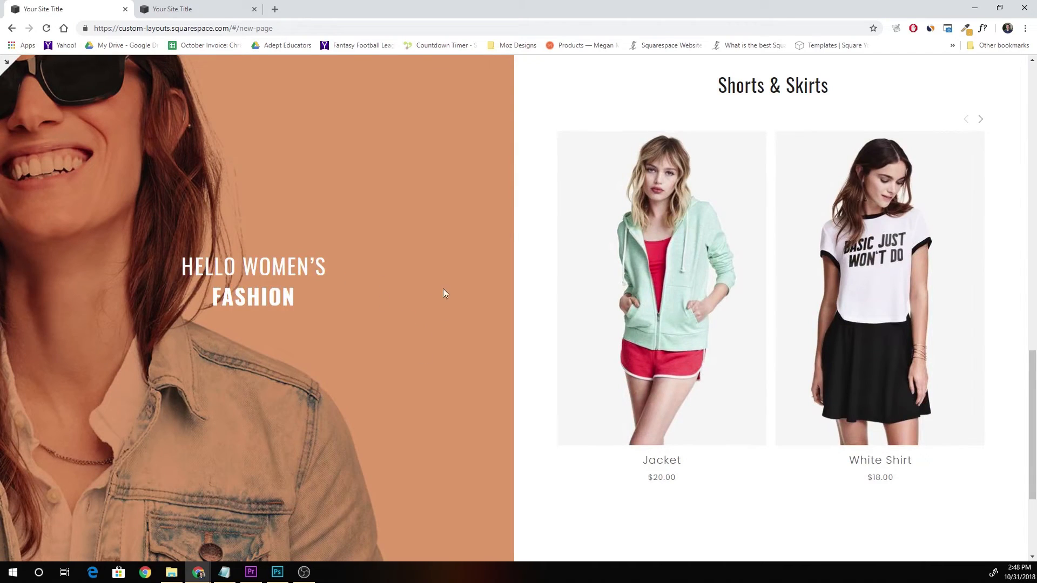
scroll(446, 297, down, 3)
scroll(426, 279, up, 3)
scroll(459, 343, up, 3)
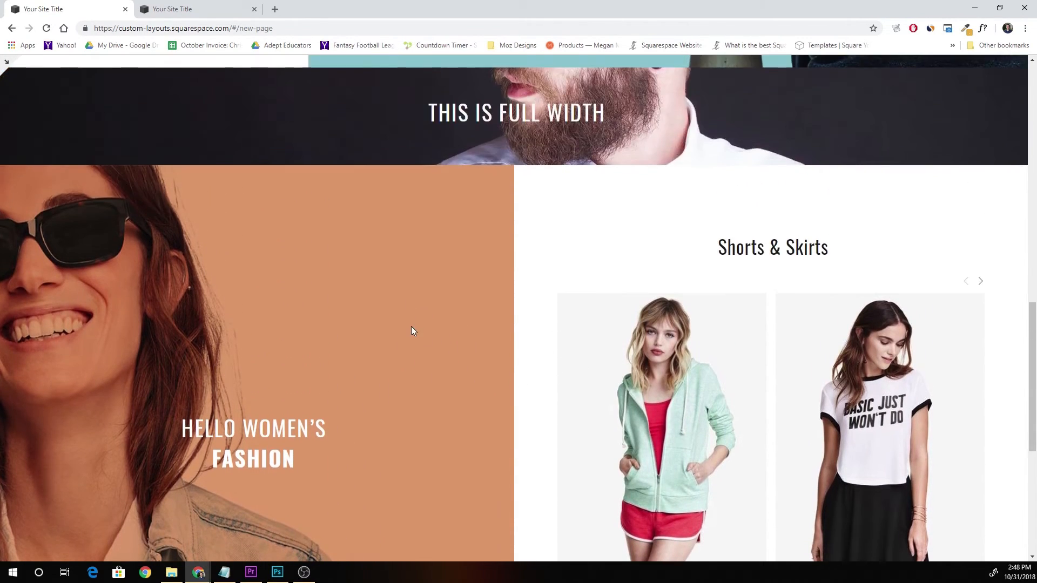
click(7, 62)
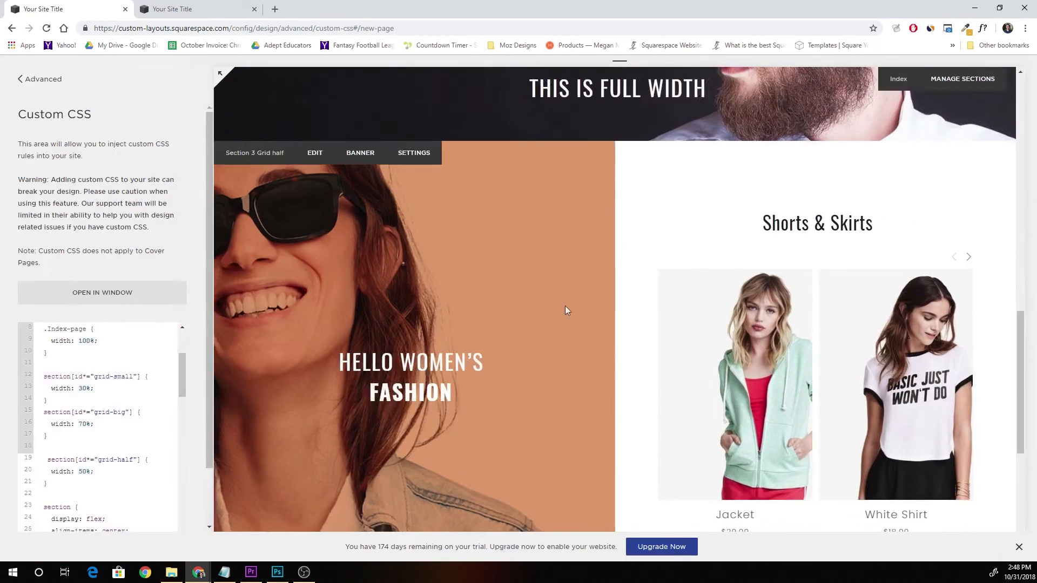
Compare the half-width row with the full-width section and the 30/70 row above it in the editor preview.
scroll(581, 331, up, 15)
scroll(581, 358, down, 10)
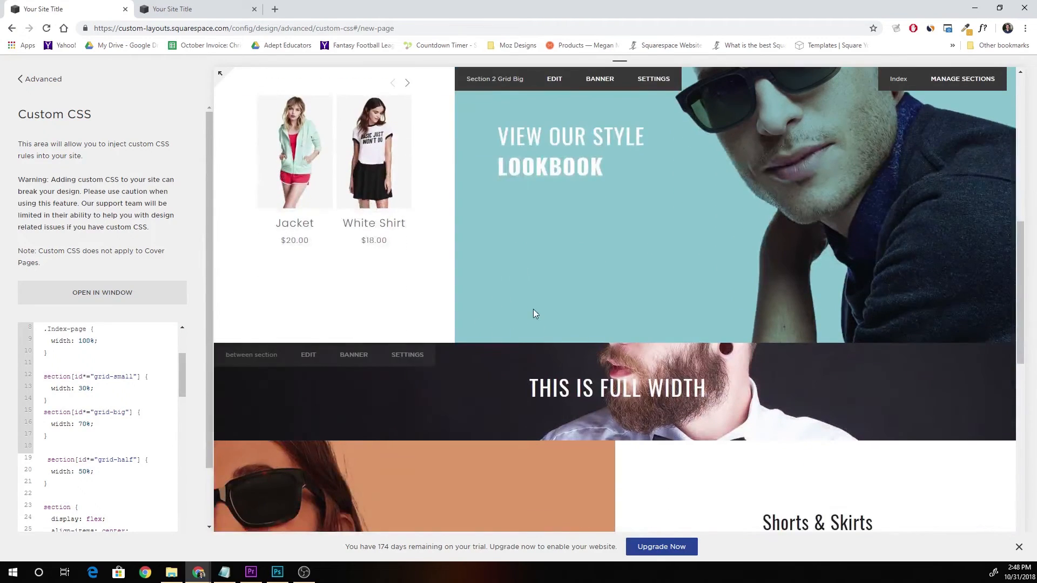
scroll(520, 306, down, 3)
scroll(520, 305, down, 3)
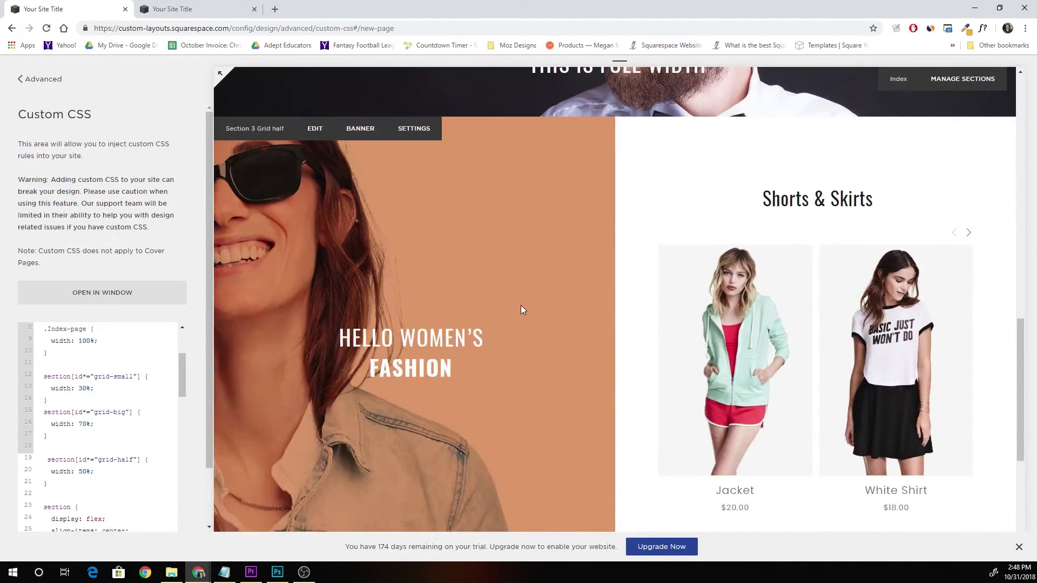
scroll(521, 307, down, 1)
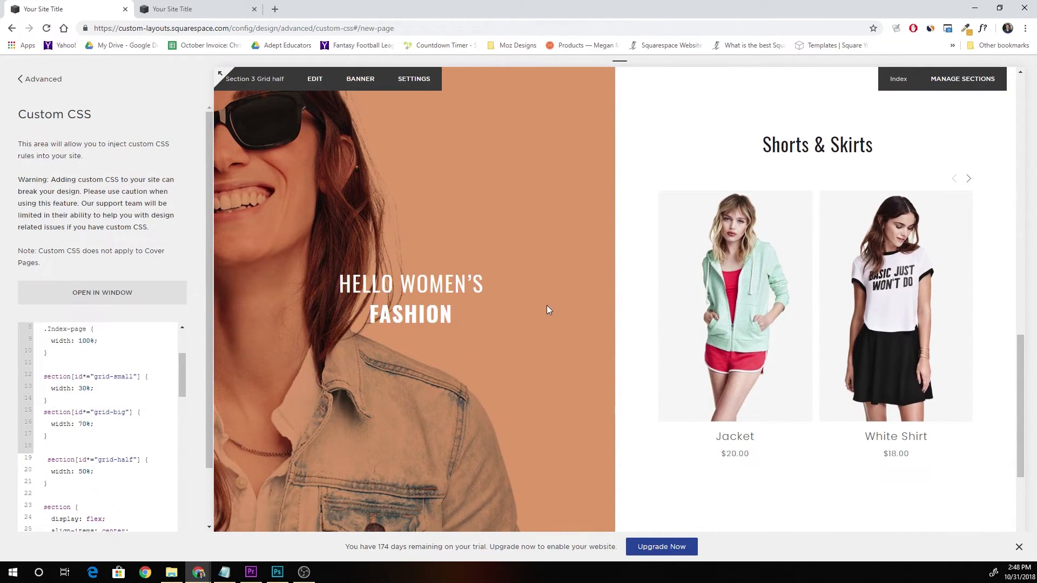
scroll(549, 303, up, 2)
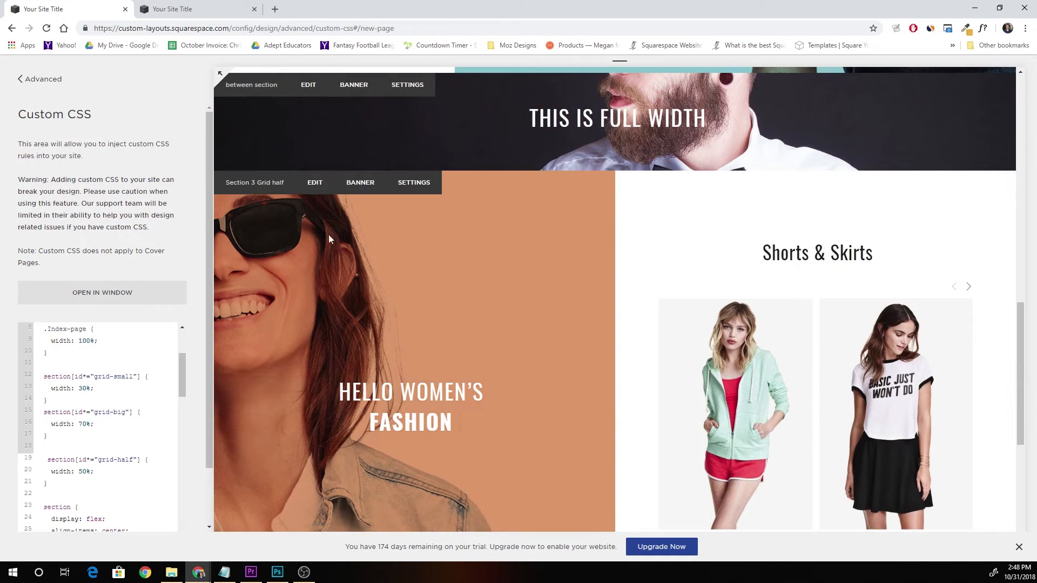
scroll(403, 304, up, 3)
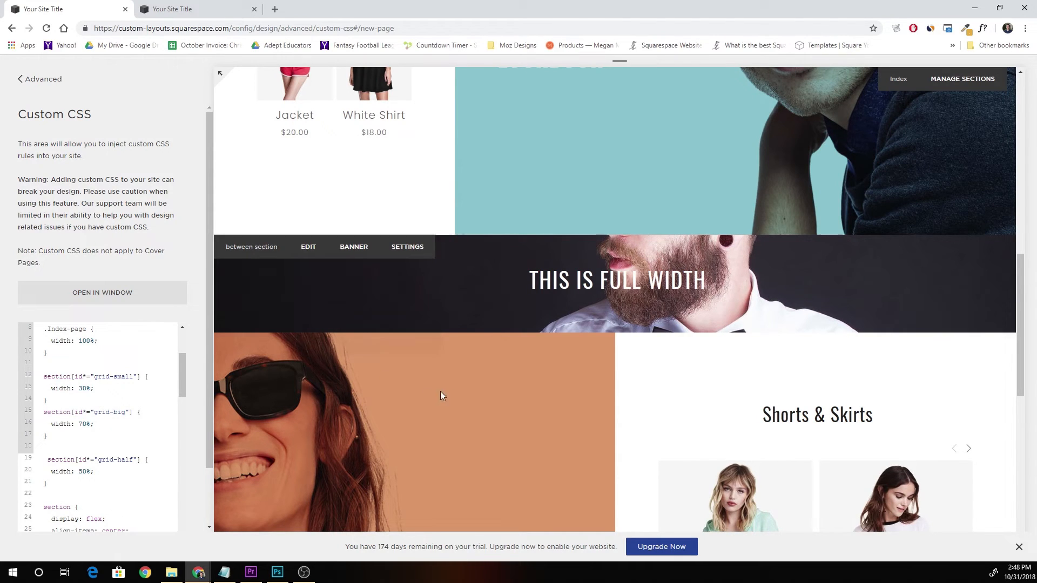
scroll(420, 374, down, 1)
scroll(447, 369, down, 1)
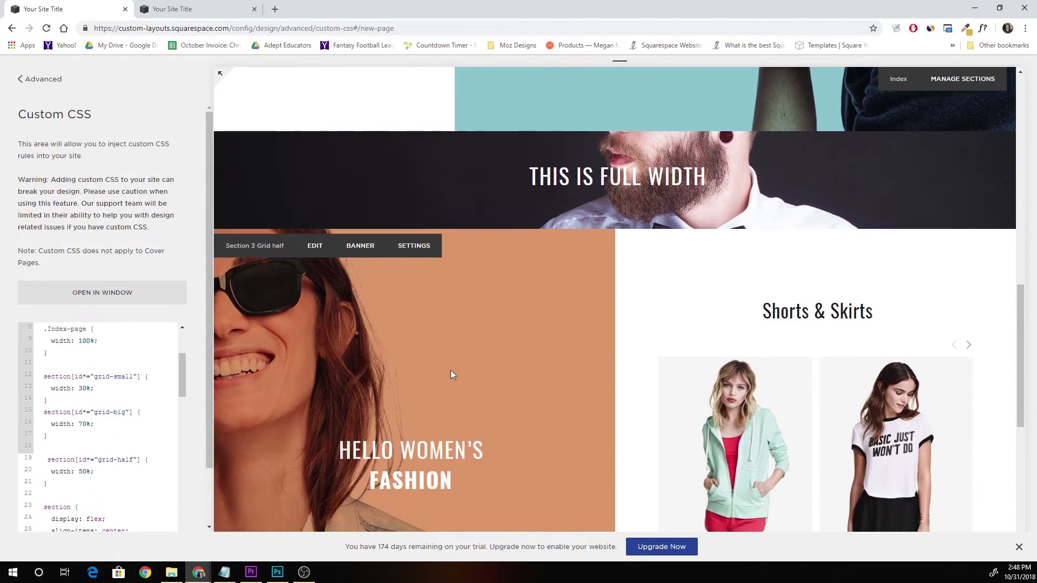
scroll(443, 349, up, 2)
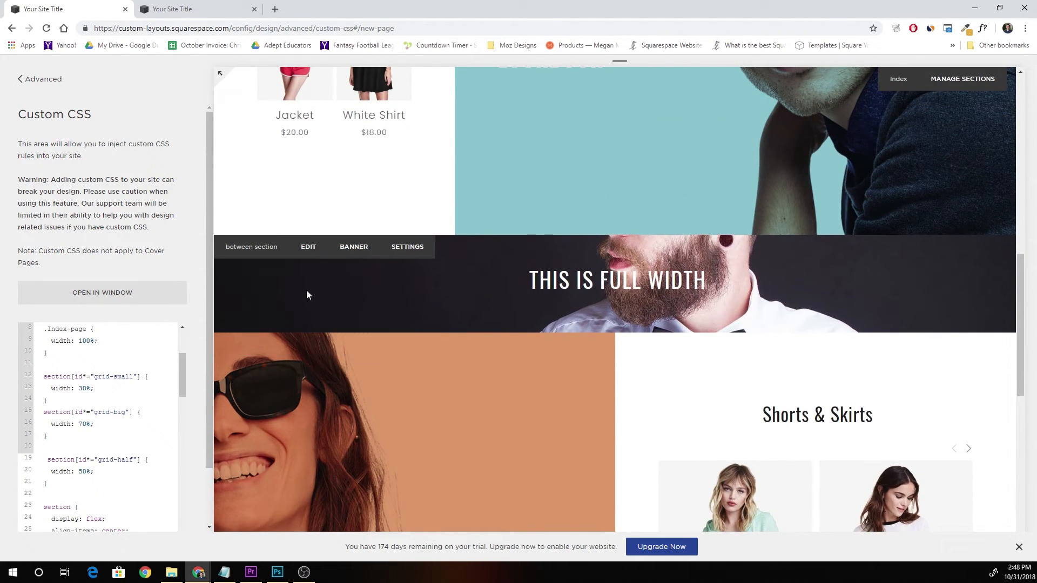
Review the complete index page in the preview, from the welcome banner through the grid rows to the footer.
scroll(483, 306, up, 1)
scroll(481, 306, up, 8)
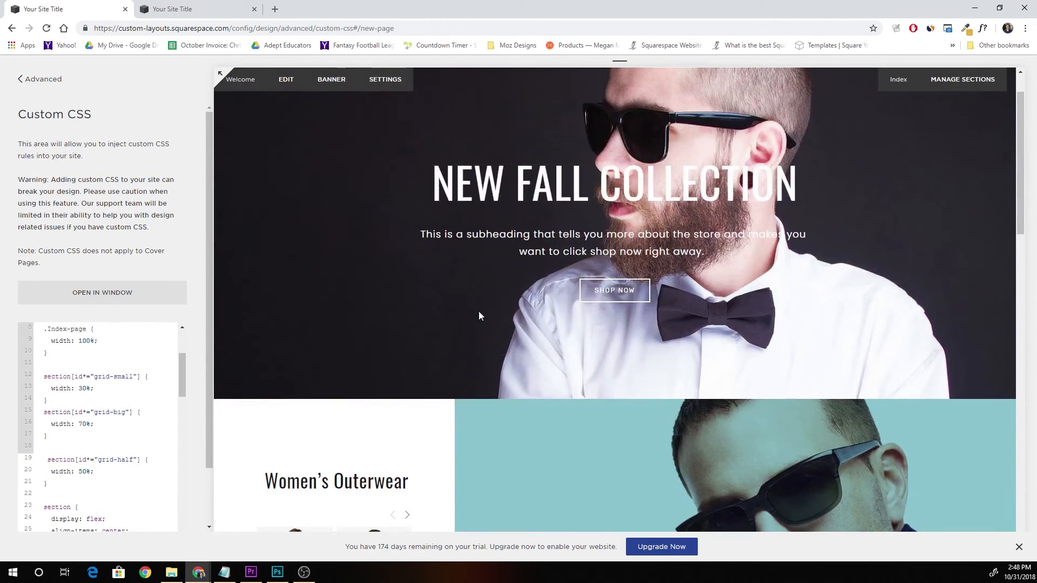
scroll(472, 312, up, 1)
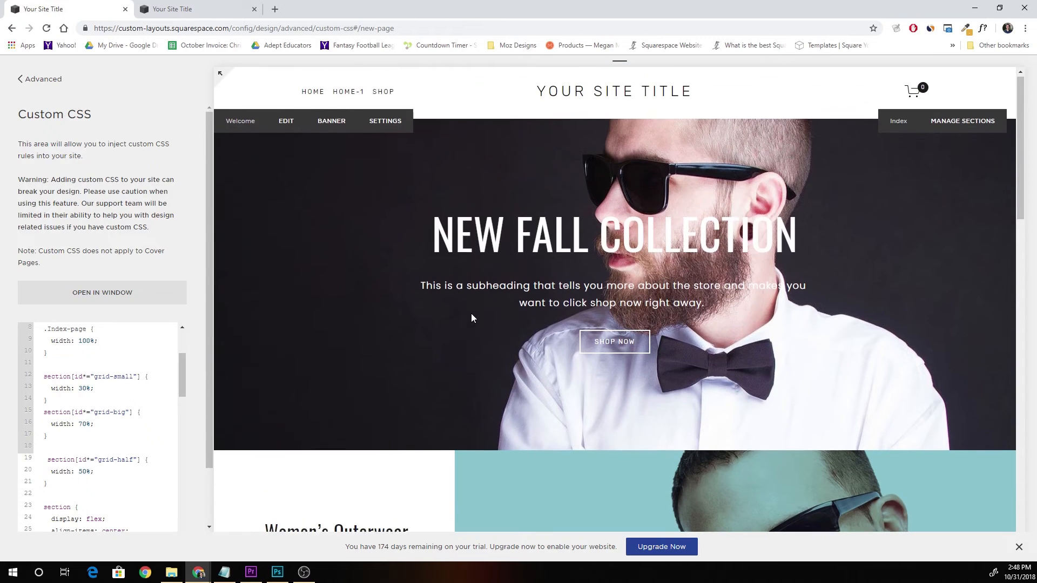
scroll(397, 315, down, 6)
scroll(398, 316, down, 8)
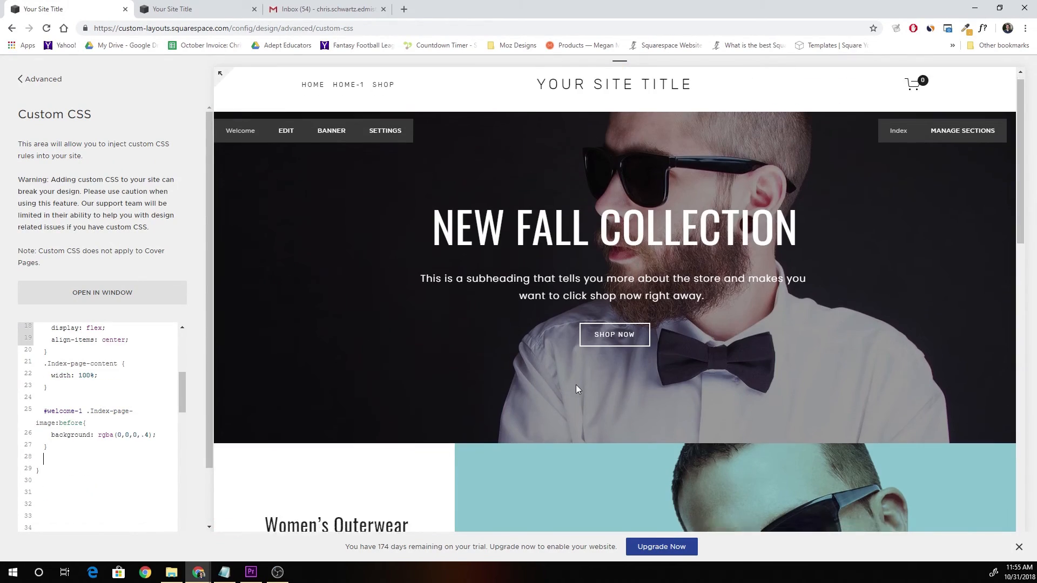
scroll(576, 385, down, 12)
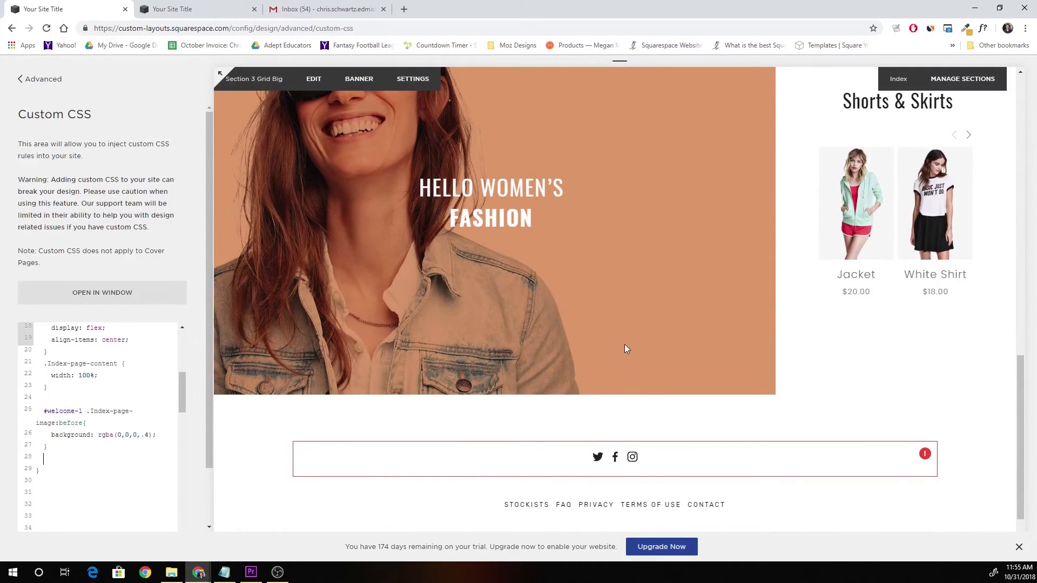
scroll(628, 342, up, 10)
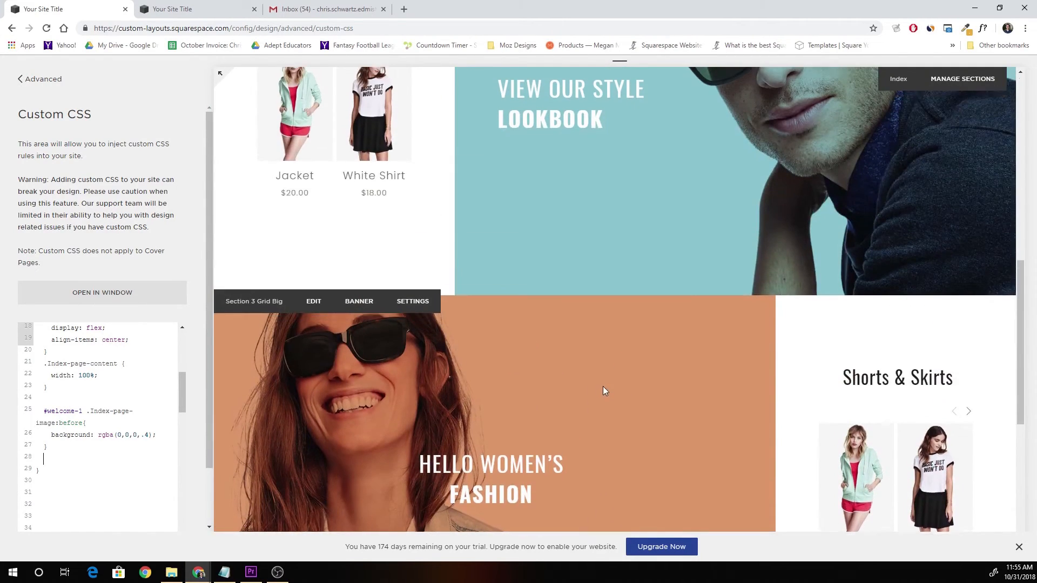
scroll(608, 395, up, 5)
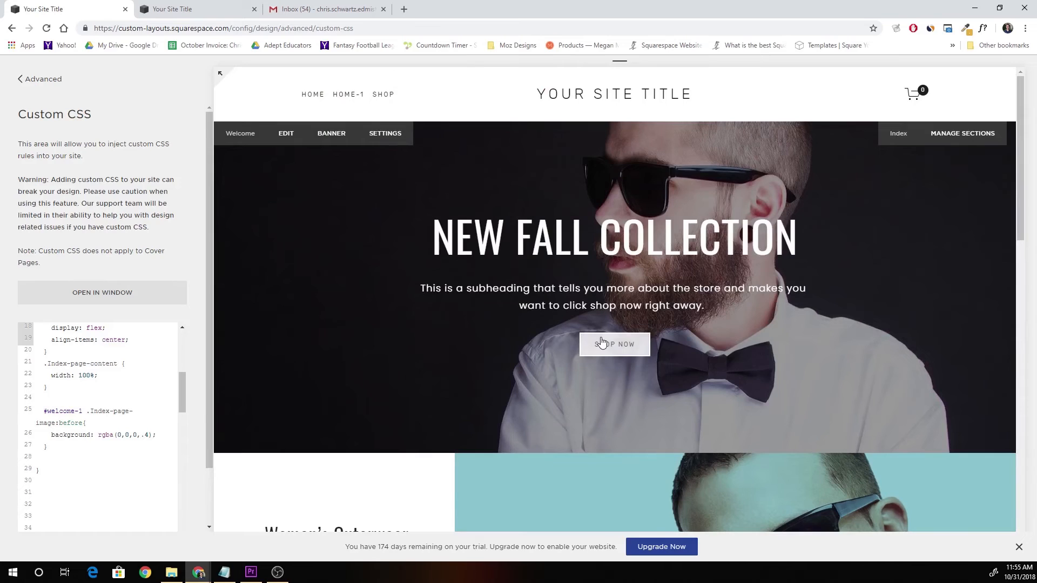